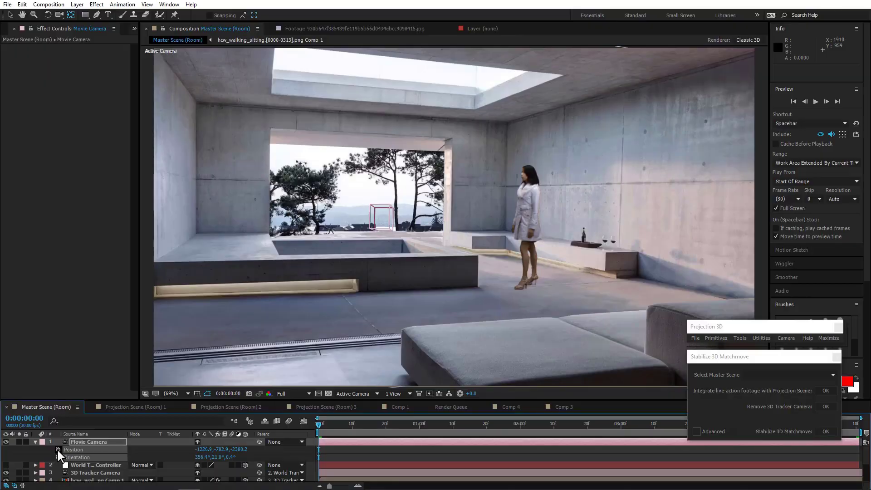
pyautogui.click(58, 450)
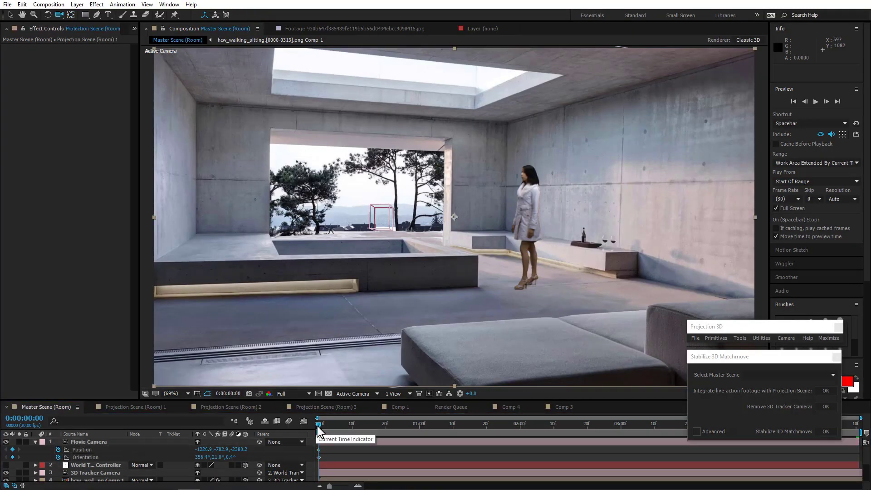
pyautogui.moveTo(318, 425); pyautogui.dragTo(856, 426)
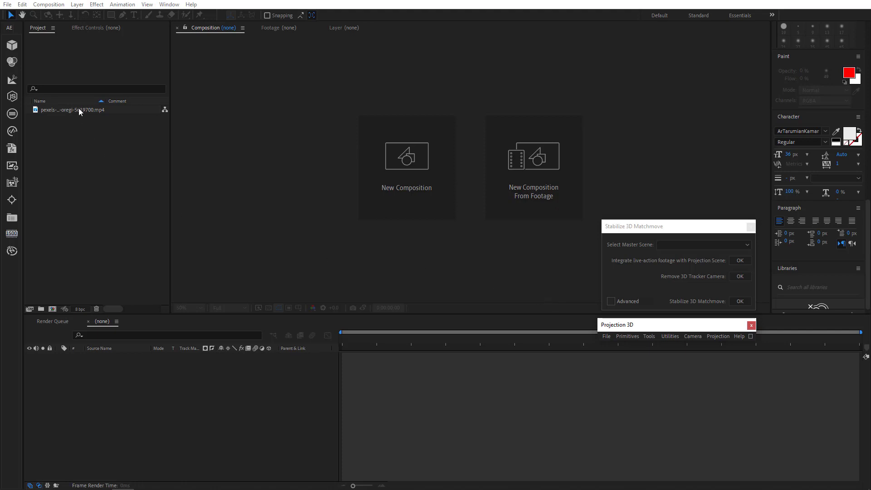
# Create a new composition from the pexels-xabi-oregi-5619700.mp4 cycling clip.
pyautogui.moveTo(78, 109); pyautogui.dragTo(144, 396)
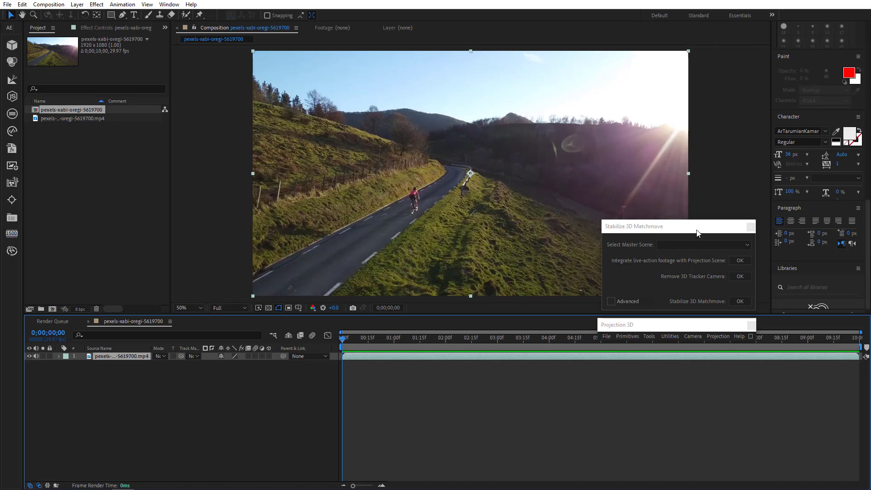
pyautogui.moveTo(694, 231); pyautogui.dragTo(791, 229)
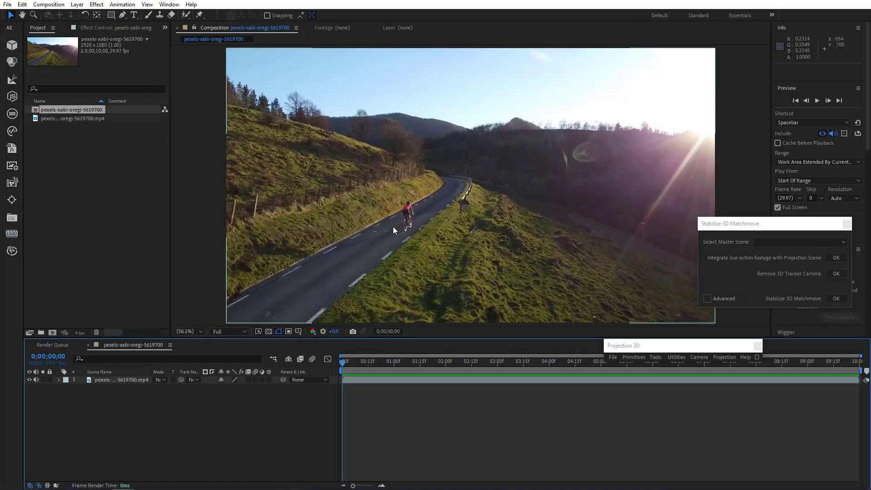
pyautogui.click(119, 382)
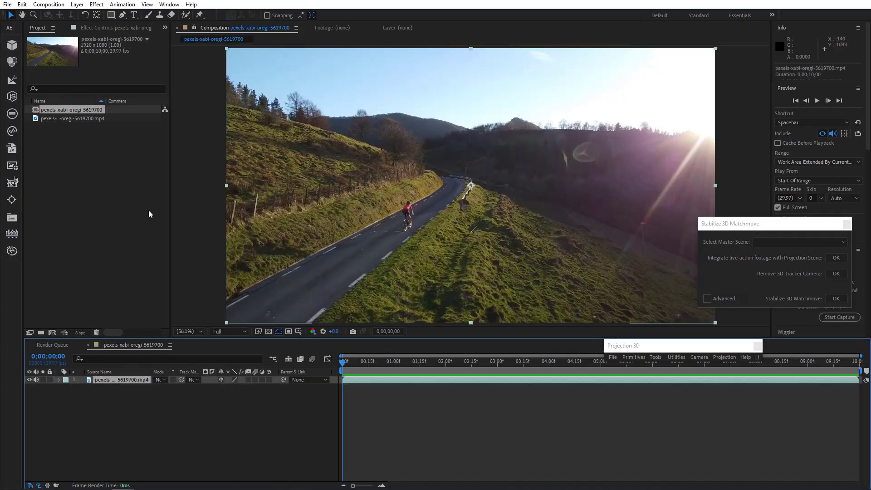
# Run Track Camera on the footage layer and review the solved track points across the clip.
pyautogui.click(122, 4)
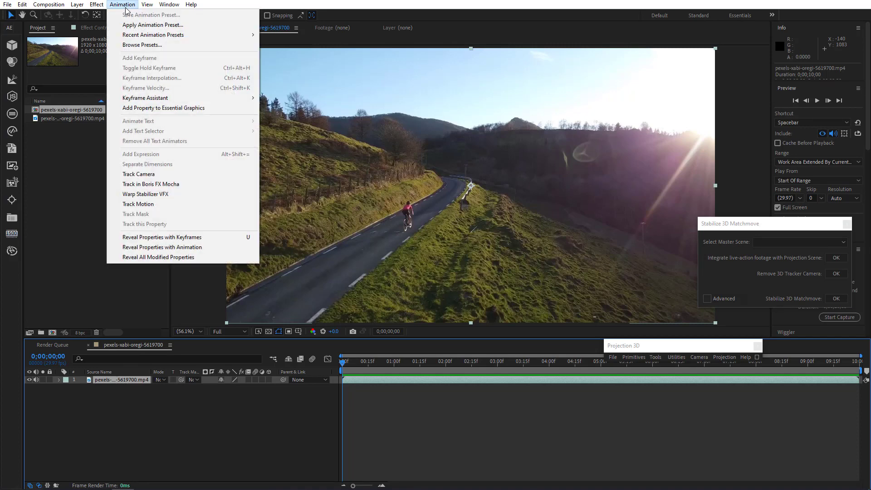
pyautogui.click(132, 173)
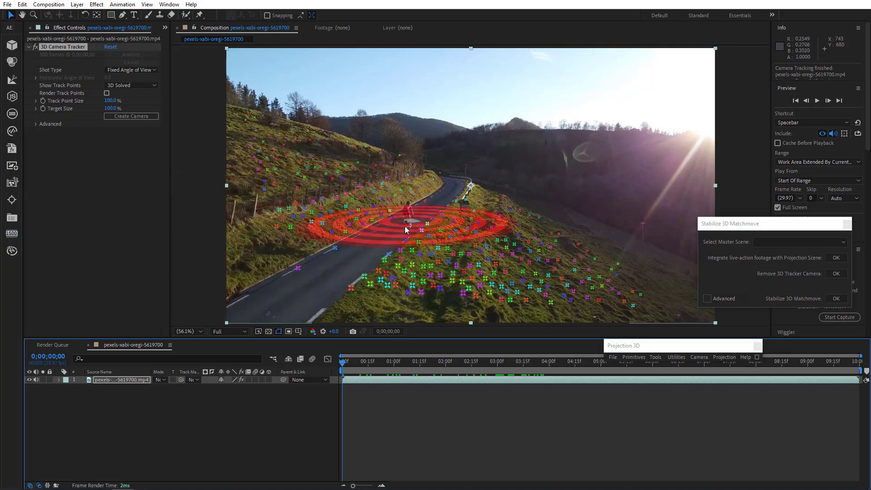
pyautogui.moveTo(343, 368); pyautogui.dragTo(723, 396)
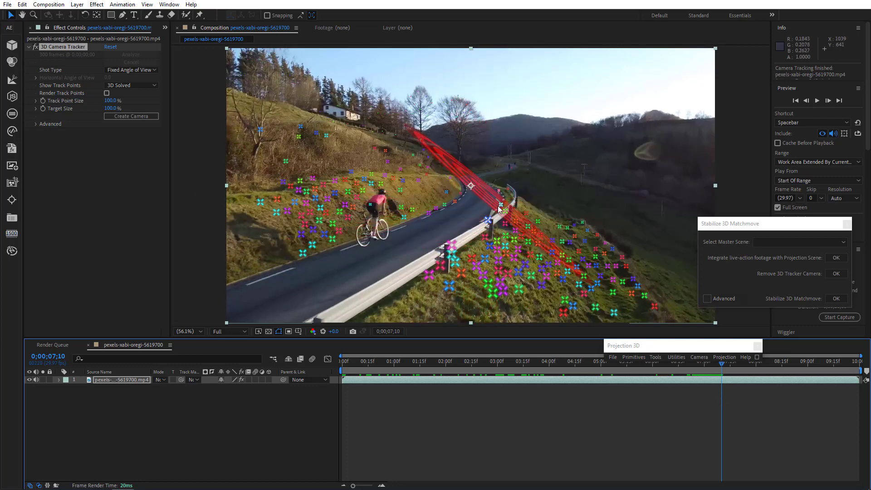
pyautogui.press(',')
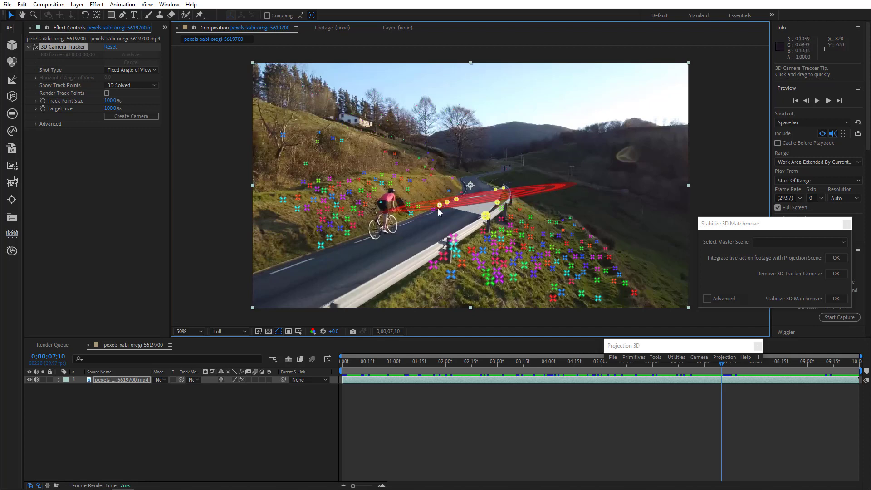
# Set the ground plane and origin from the selected road track points, then create a null and camera from them.
pyautogui.rightClick(470, 205)
pyautogui.click(485, 288)
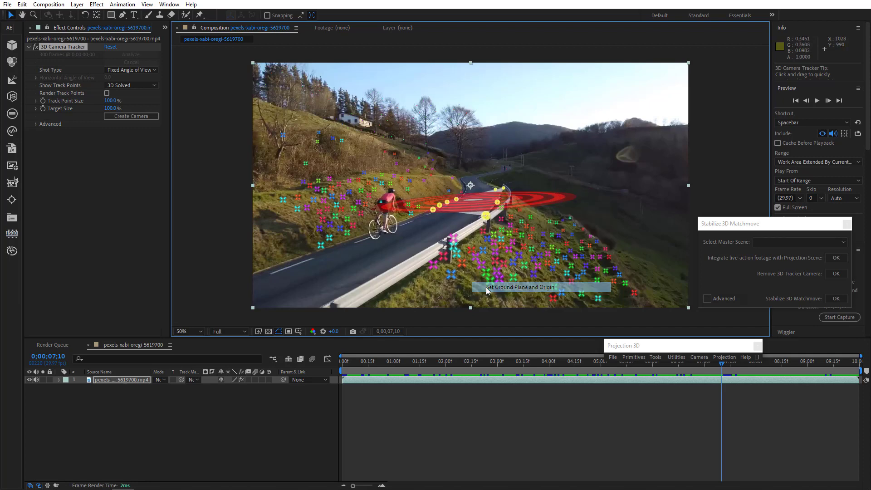
pyautogui.rightClick(475, 208)
pyautogui.click(500, 233)
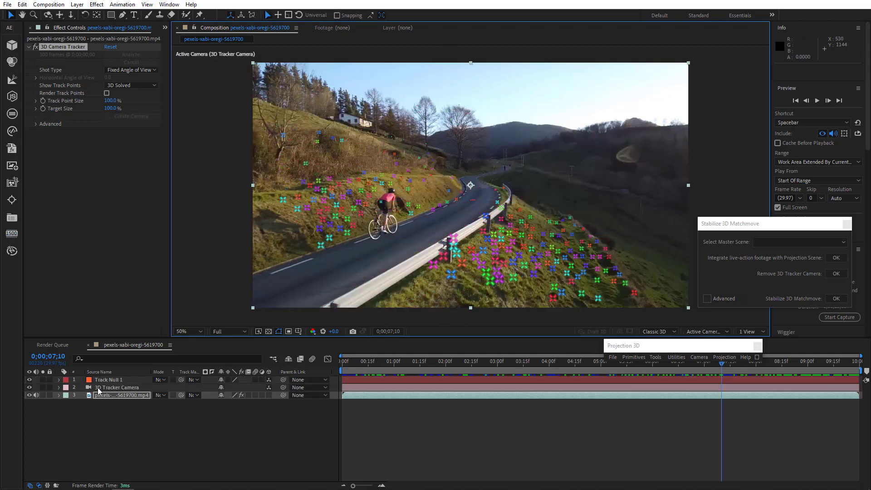
# Preview the Track Null 1 and tracker camera across the whole clip.
pyautogui.click(108, 380)
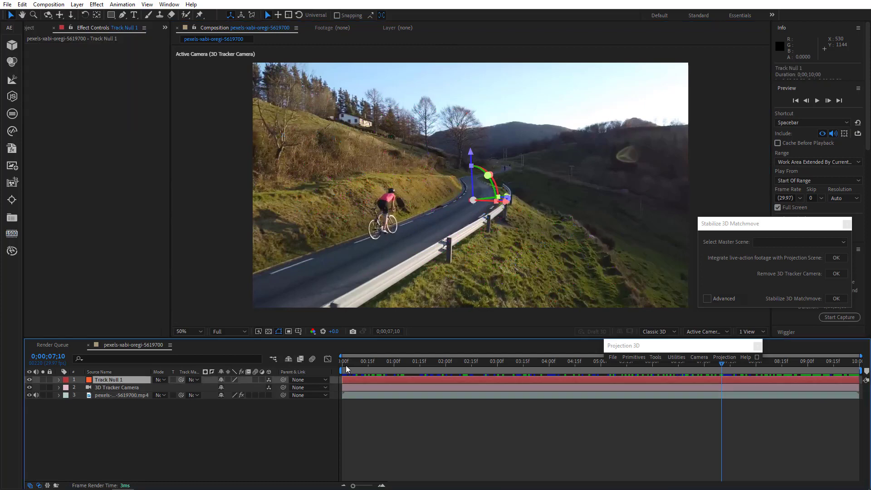
pyautogui.moveTo(345, 366); pyautogui.dragTo(859, 426)
pyautogui.press(',')
pyautogui.press(',')
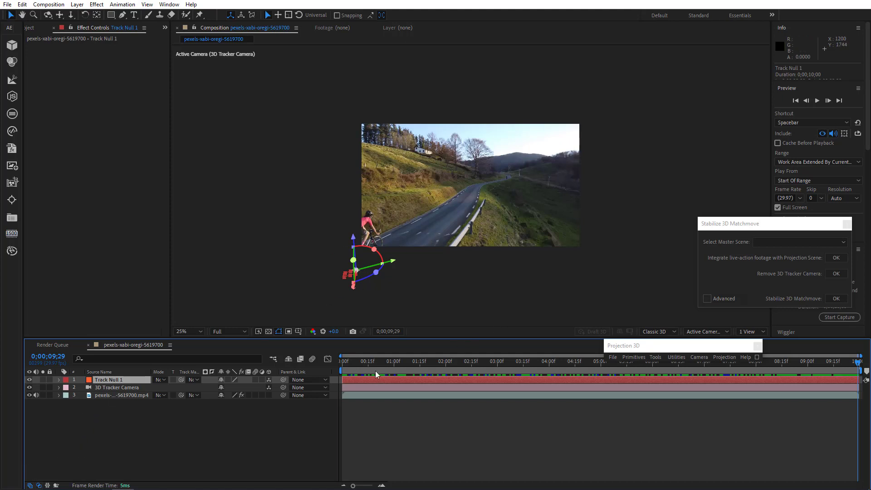
pyautogui.press('space')
pyautogui.press('Home')
pyautogui.scroll(2, 481, 222)
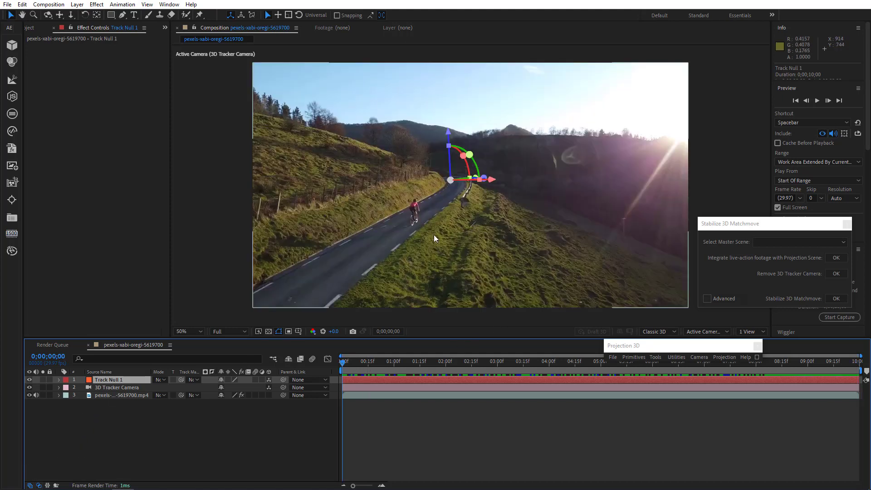
# Select the three layers and run Stabilize 3D Matchmove on them.
pyautogui.moveTo(123, 417); pyautogui.dragTo(152, 356)
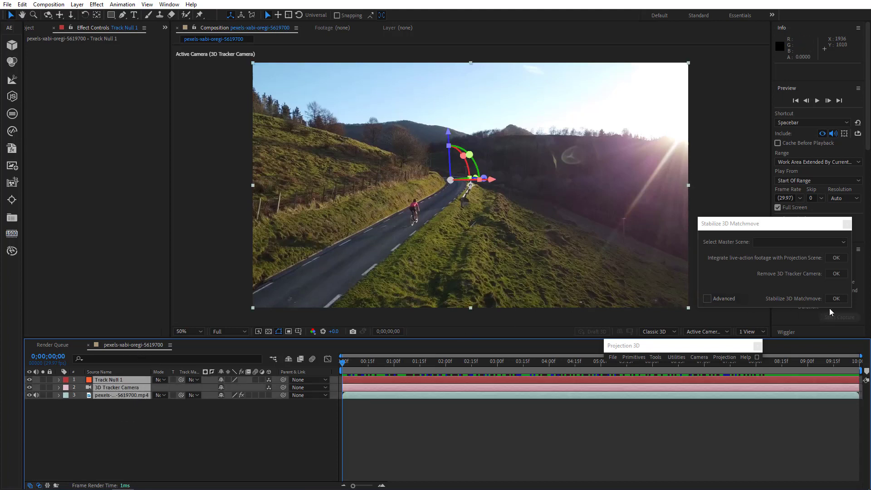
pyautogui.click(836, 299)
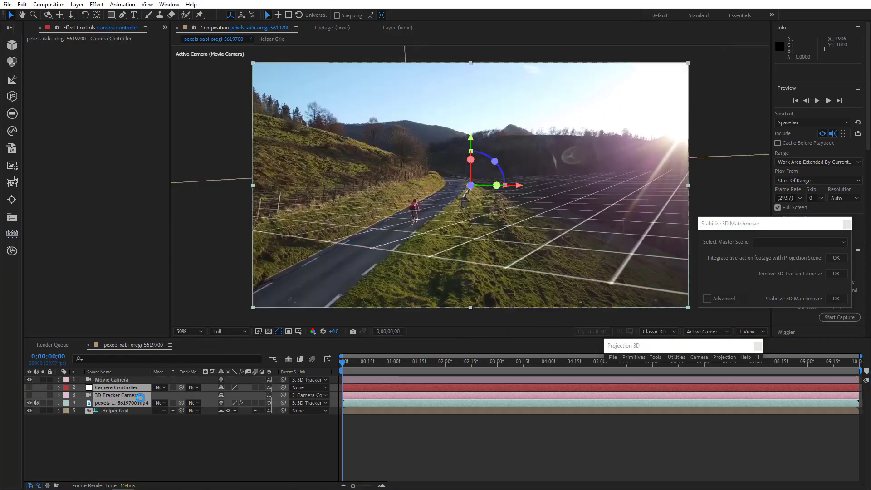
# Hide the Helper Grid layer and set the Movie Camera's parent to None.
pyautogui.click(89, 426)
pyautogui.click(29, 410)
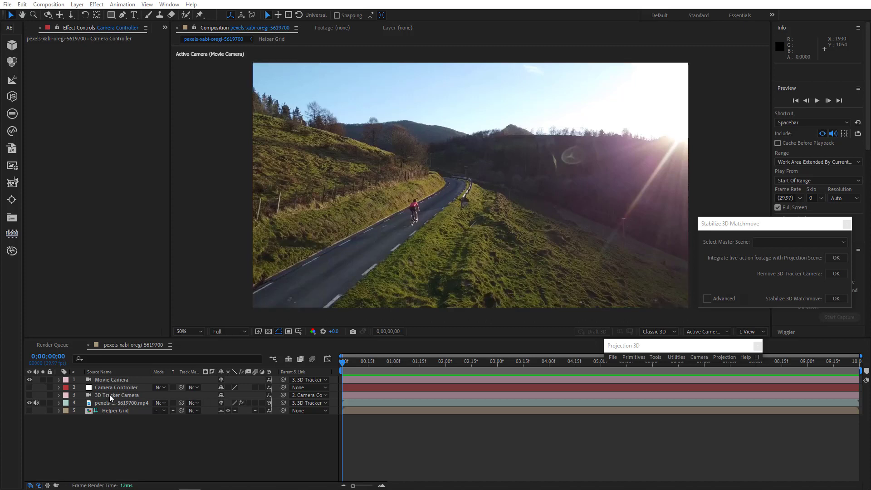
pyautogui.click(308, 380)
pyautogui.click(307, 336)
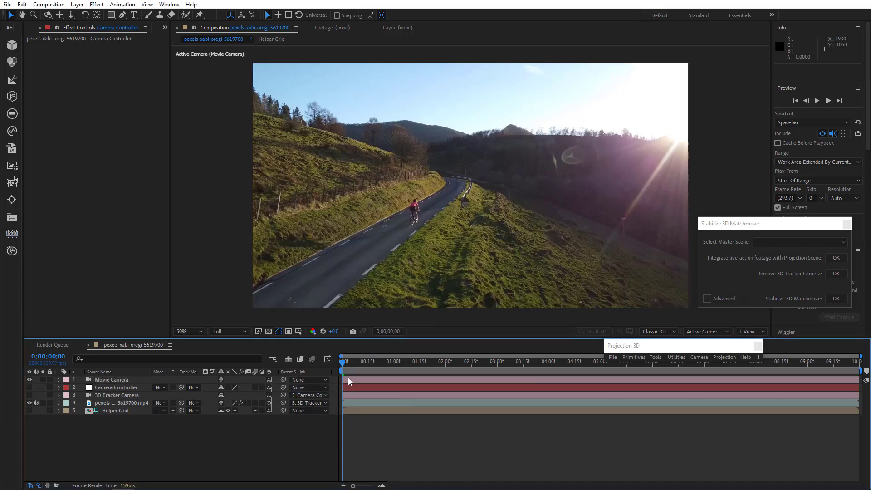
# Inspect the animated properties of the Movie Camera and 3D Tracker Camera layers.
pyautogui.moveTo(345, 369); pyautogui.dragTo(151, 383)
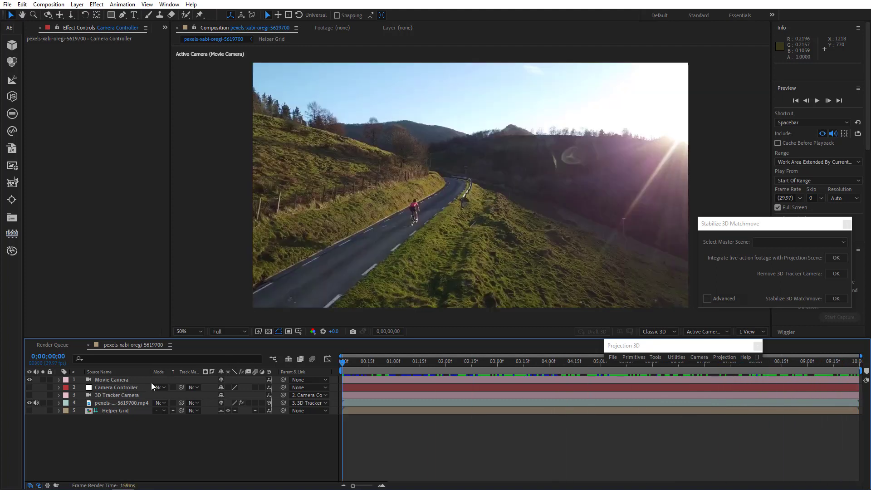
pyautogui.click(98, 383)
pyautogui.press('u')
pyautogui.press('u')
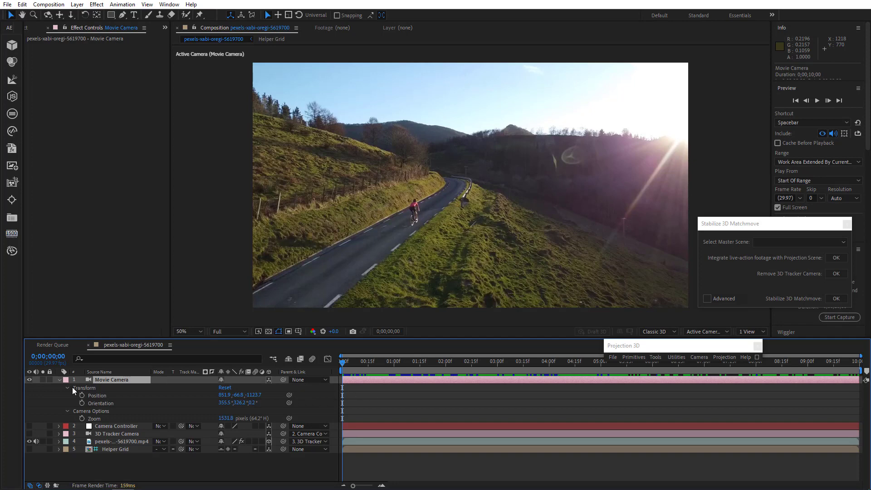
pyautogui.press('u')
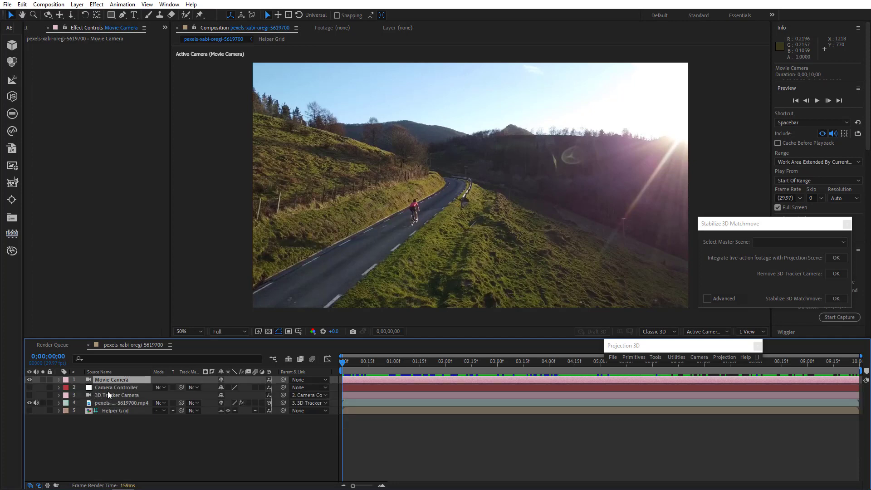
pyautogui.click(109, 394)
pyautogui.press('u')
pyautogui.press('u')
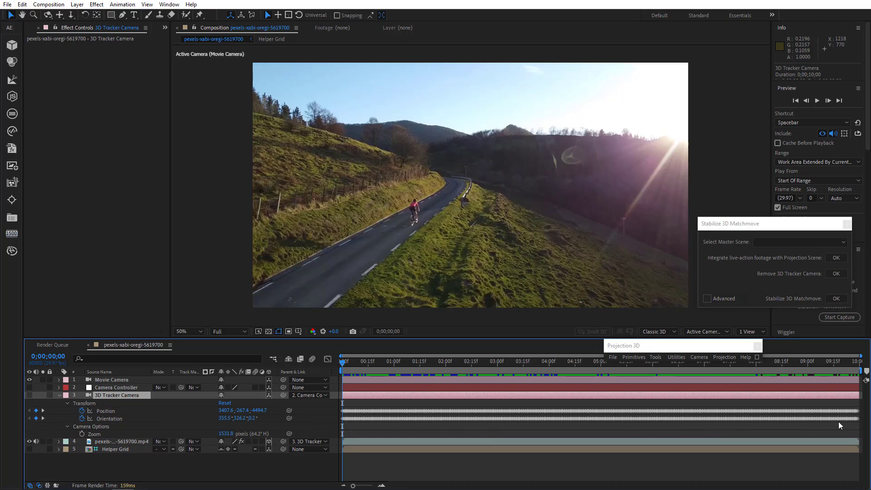
pyautogui.press('u')
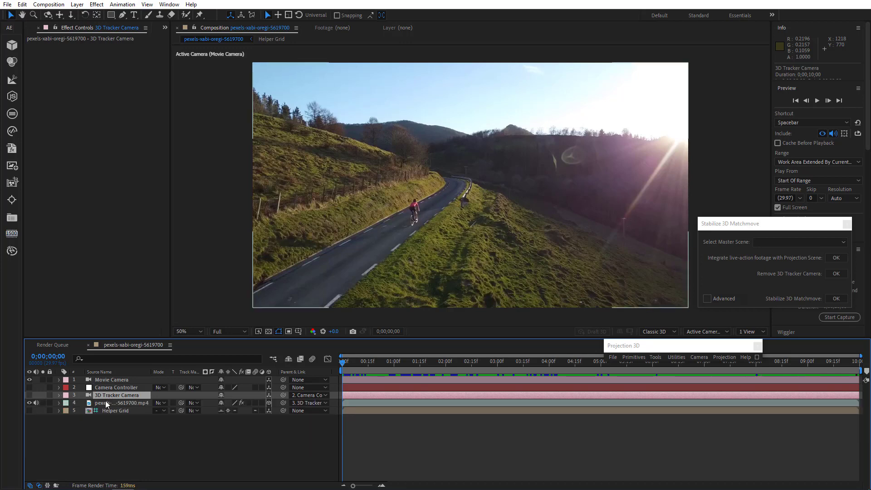
# With Movie Camera and 3D Tracker Camera selected, enable Advanced and copy keyframes from the 3D Tracker Camera properties.
pyautogui.click(116, 380)
pyautogui.keyDown('ctrl'); pyautogui.click(119, 395); pyautogui.keyUp('ctrl')
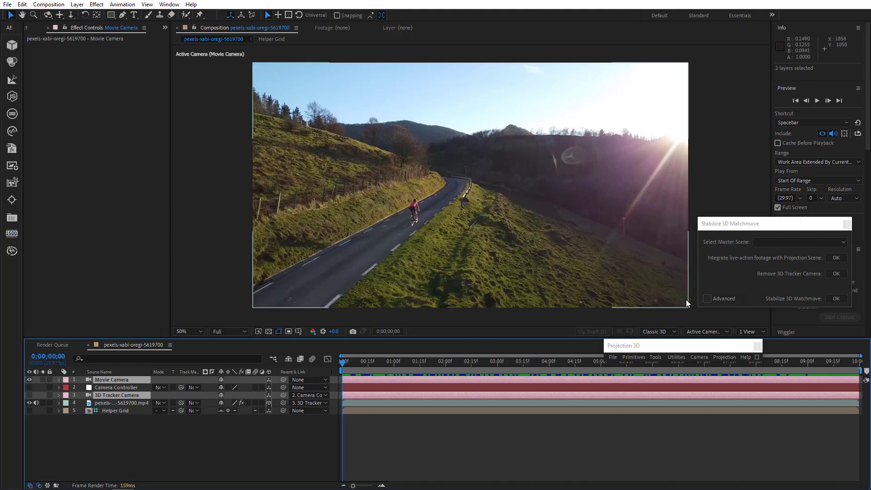
pyautogui.click(706, 298)
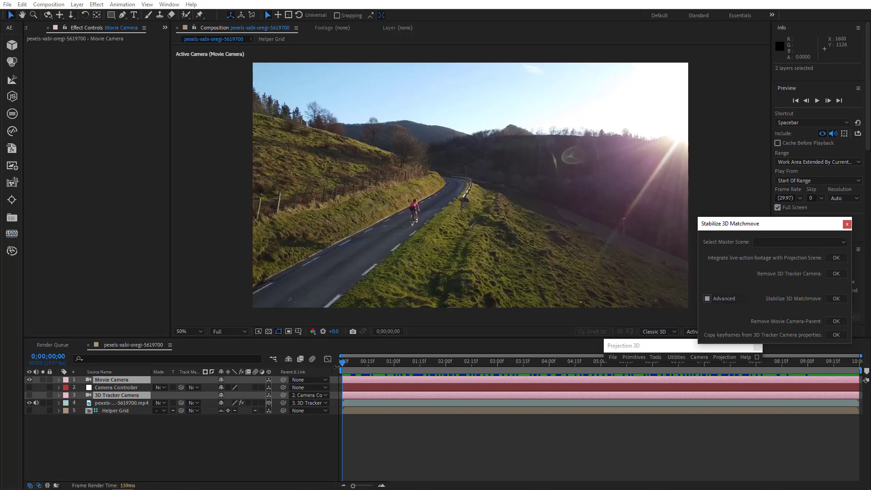
pyautogui.click(836, 335)
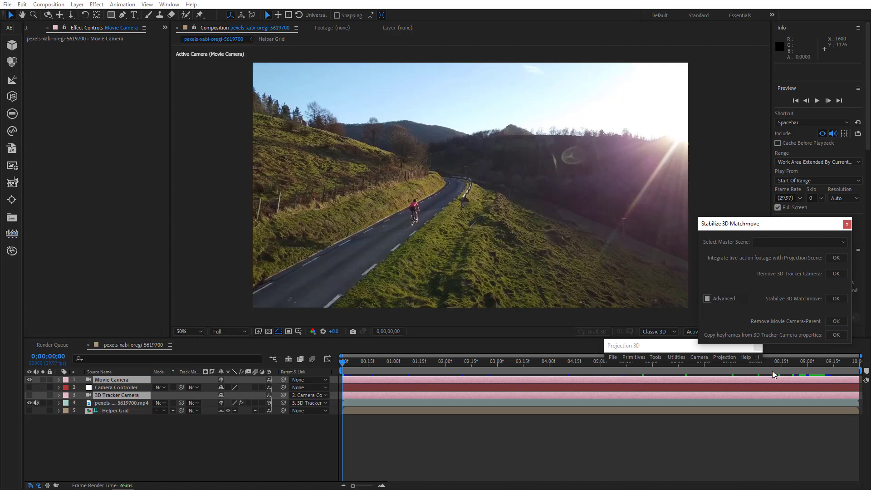
pyautogui.moveTo(346, 364); pyautogui.dragTo(839, 393)
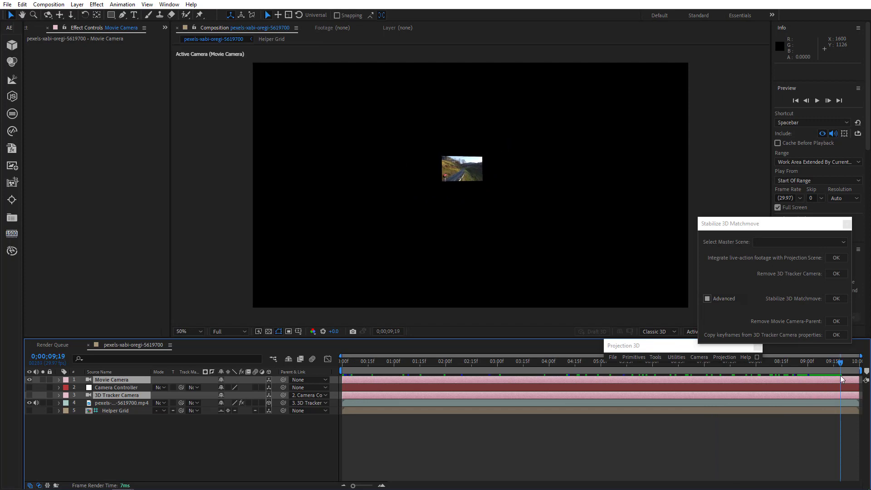
pyautogui.click(836, 335)
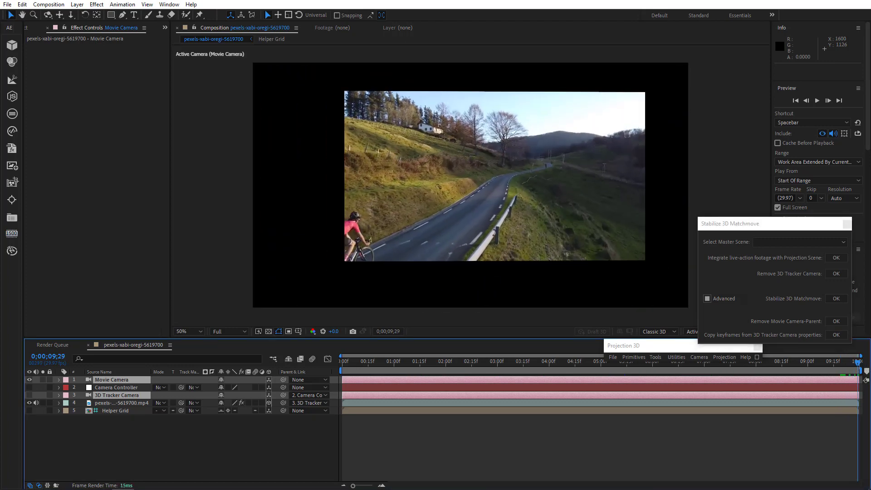
# Play back the stabilized result and reveal the Movie Camera's keyframes.
pyautogui.moveTo(841, 367); pyautogui.dragTo(399, 371)
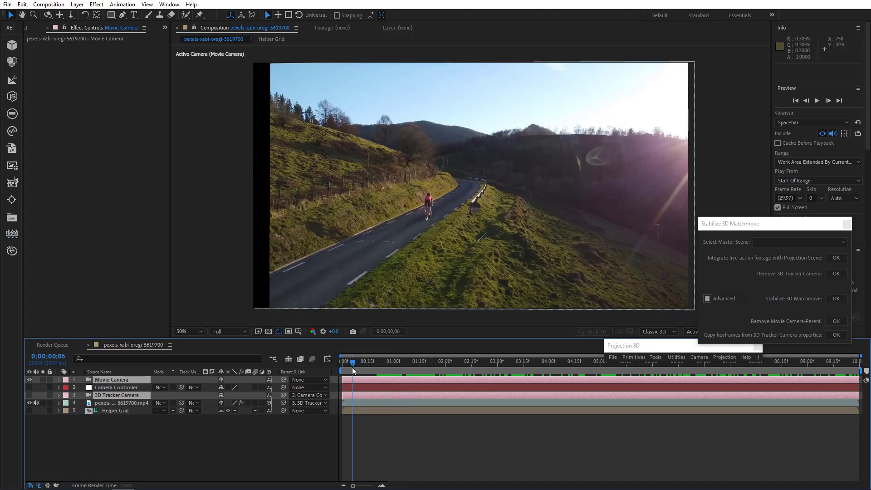
pyautogui.press('space')
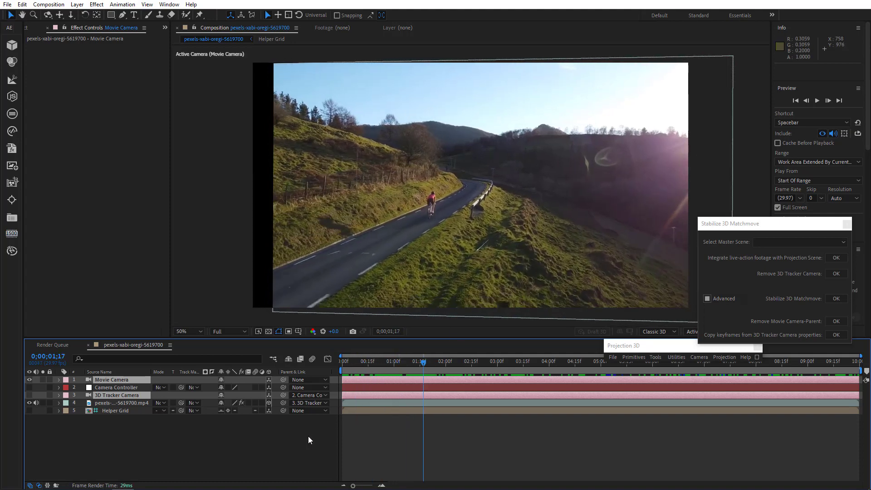
pyautogui.click(301, 440)
pyautogui.click(124, 380)
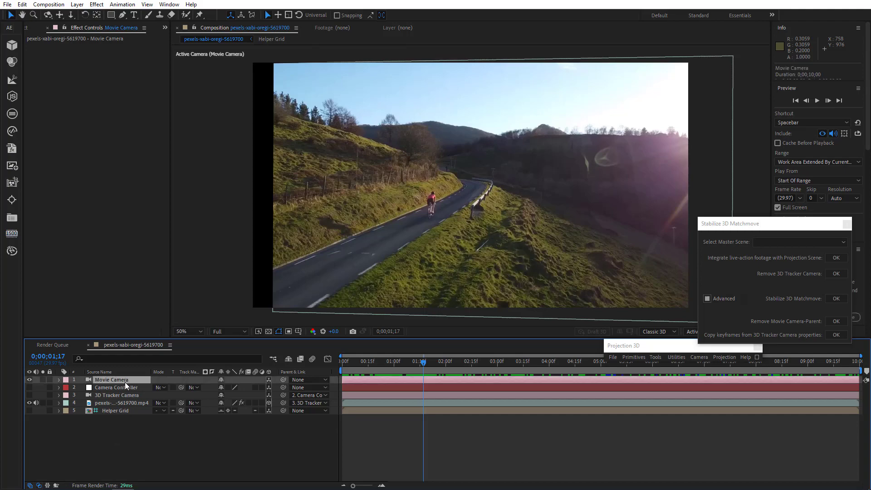
pyautogui.press('u')
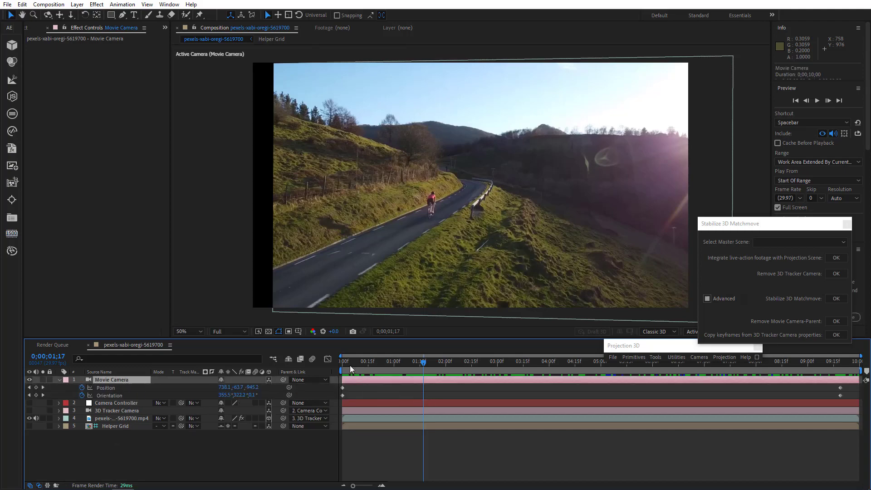
# Set the work area to end at 0;00;09;19 and trim the composition to the work area.
pyautogui.moveTo(350, 365); pyautogui.dragTo(840, 401)
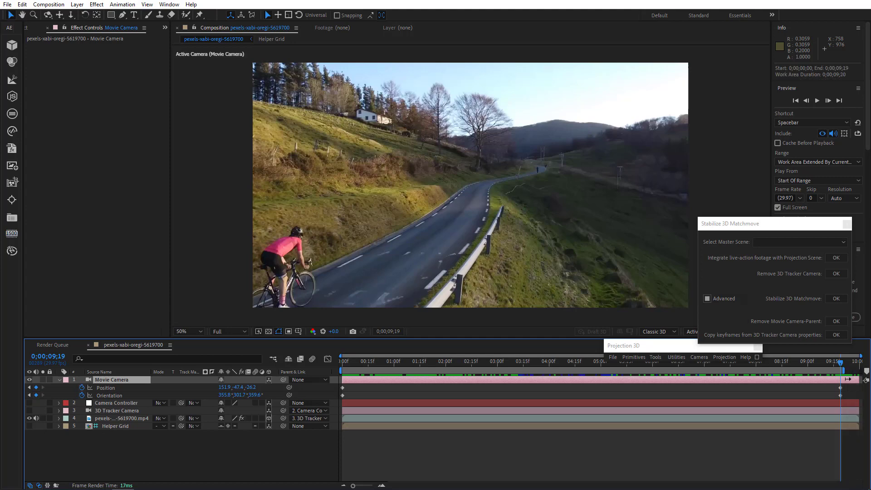
pyautogui.rightClick(825, 368)
pyautogui.click(796, 395)
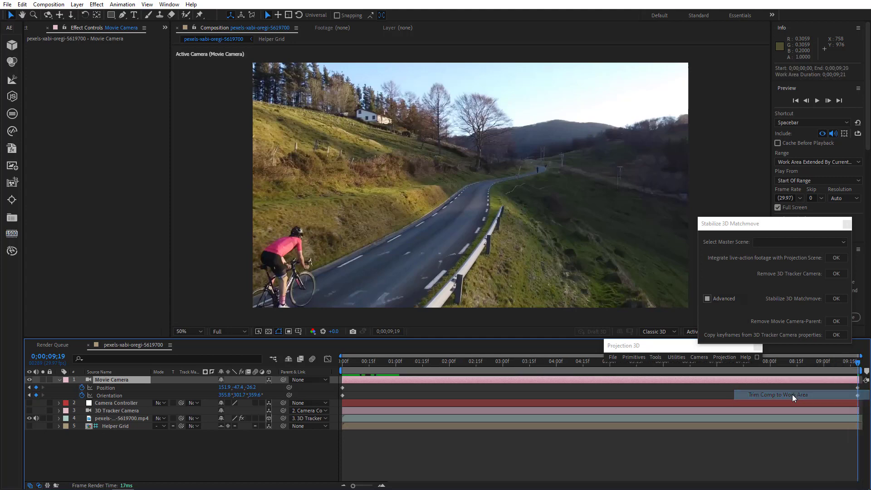
pyautogui.moveTo(359, 361); pyautogui.dragTo(316, 382)
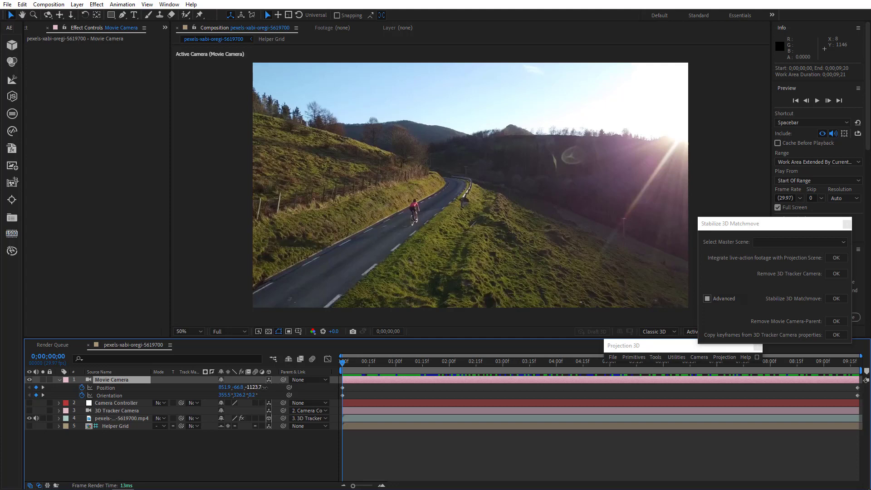
# Scrub the Movie Camera's Position to about 801.9, -66.8, -1028.7 to reframe the stabilized view.
pyautogui.moveTo(264, 387); pyautogui.dragTo(285, 387)
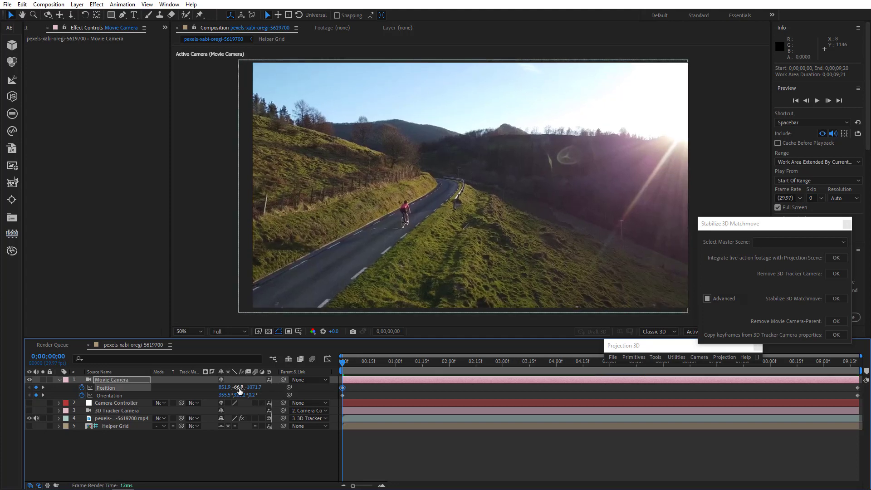
pyautogui.moveTo(230, 387); pyautogui.dragTo(274, 387)
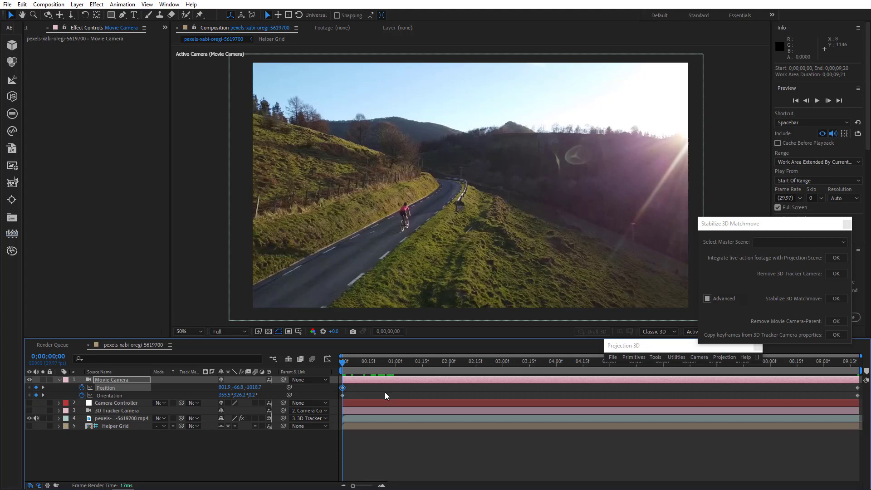
pyautogui.moveTo(344, 366); pyautogui.dragTo(293, 398)
# Play back the stabilized result and collapse the Movie Camera's properties.
pyautogui.click(818, 100)
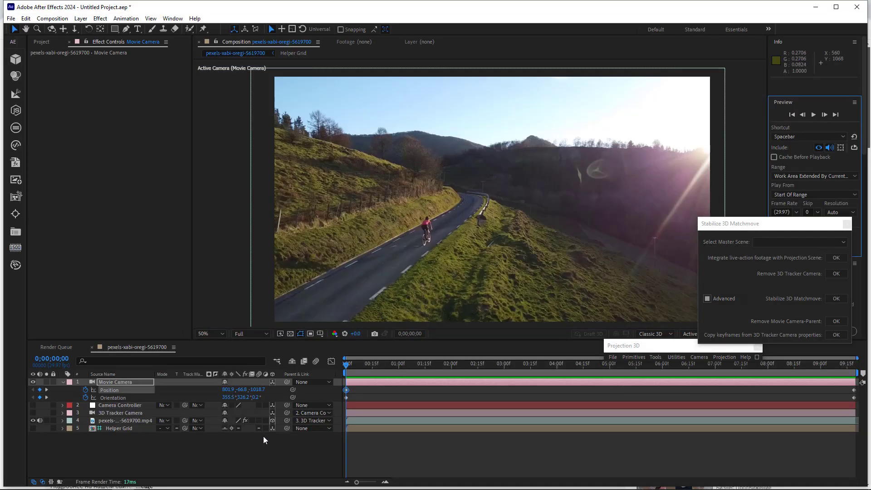
pyautogui.click(64, 382)
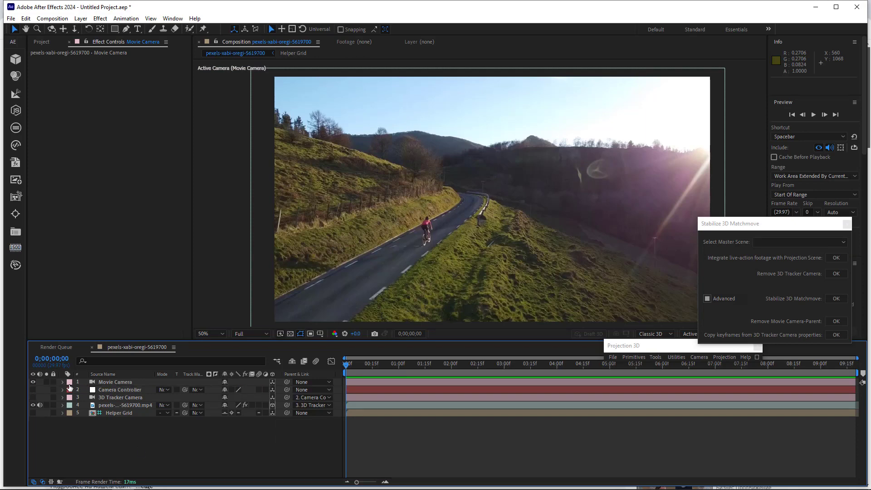
# Add the original pexels-xabi-oregi-5619700.mp4 footage as the top layer of the composition and play it back.
pyautogui.click(40, 43)
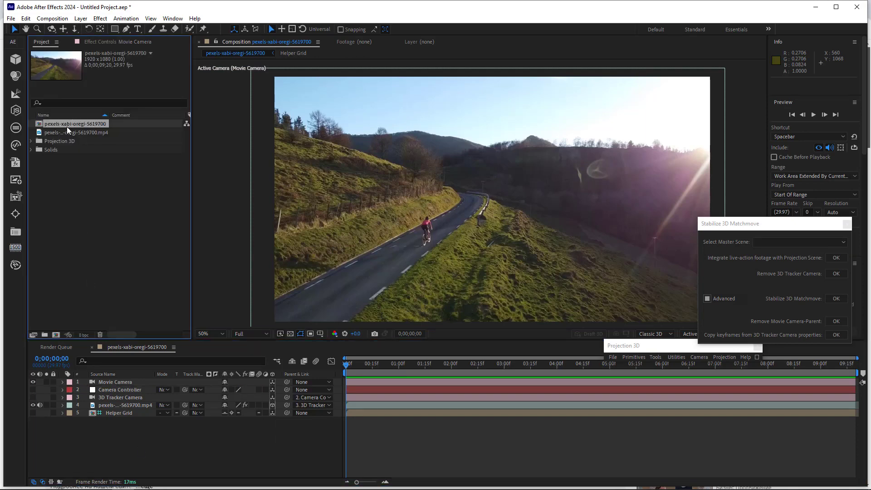
pyautogui.moveTo(68, 130); pyautogui.dragTo(113, 370)
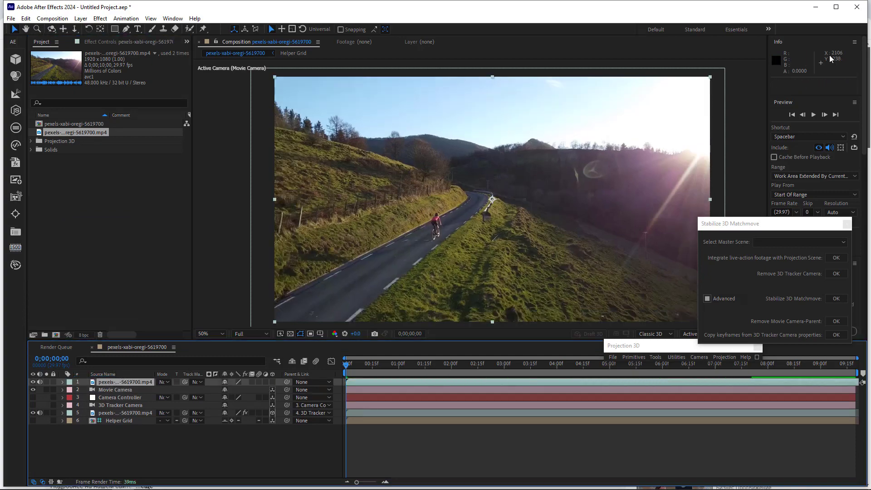
pyautogui.click(817, 114)
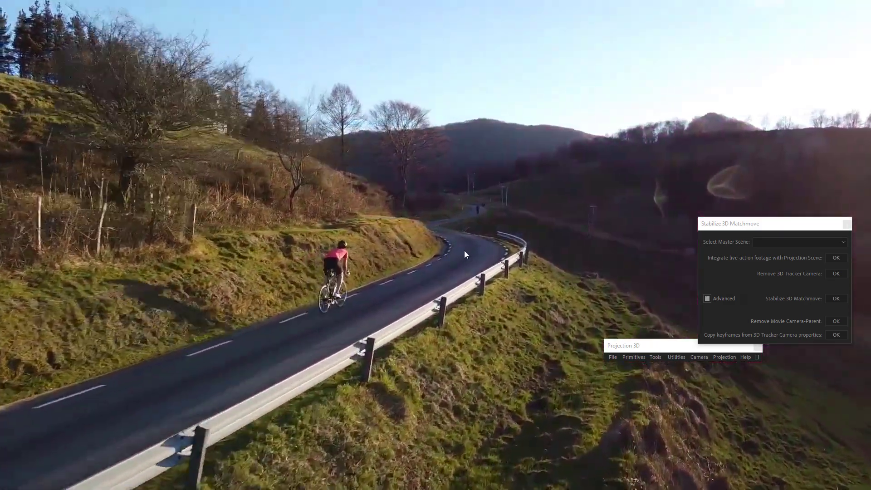
pyautogui.press('space')
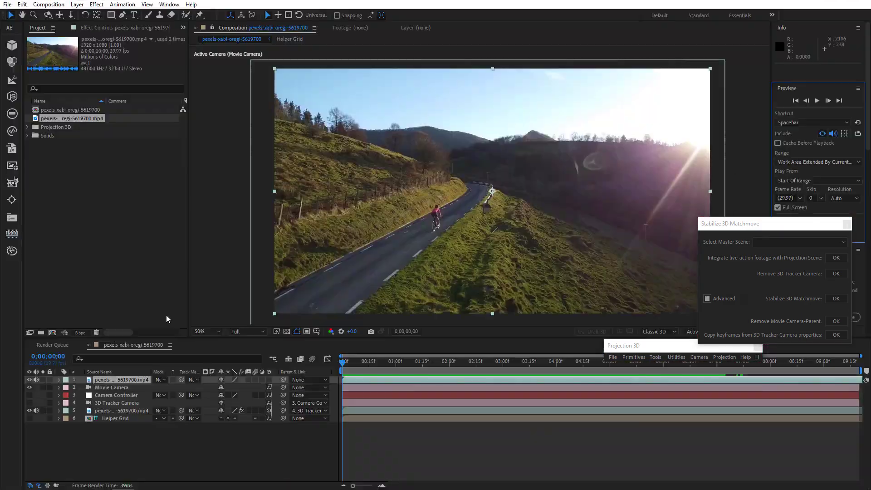
# Hide the original footage layer to play back the 3D-stabilized version, then show the footage layer again.
pyautogui.click(29, 380)
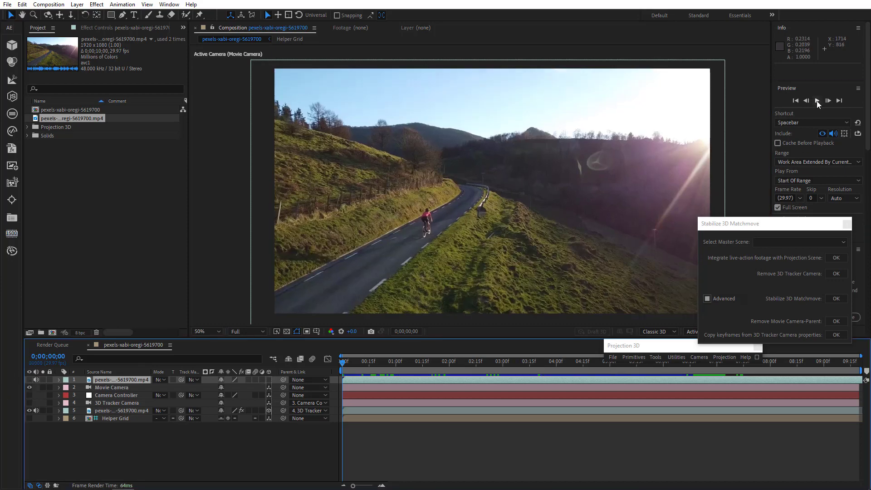
pyautogui.click(816, 100)
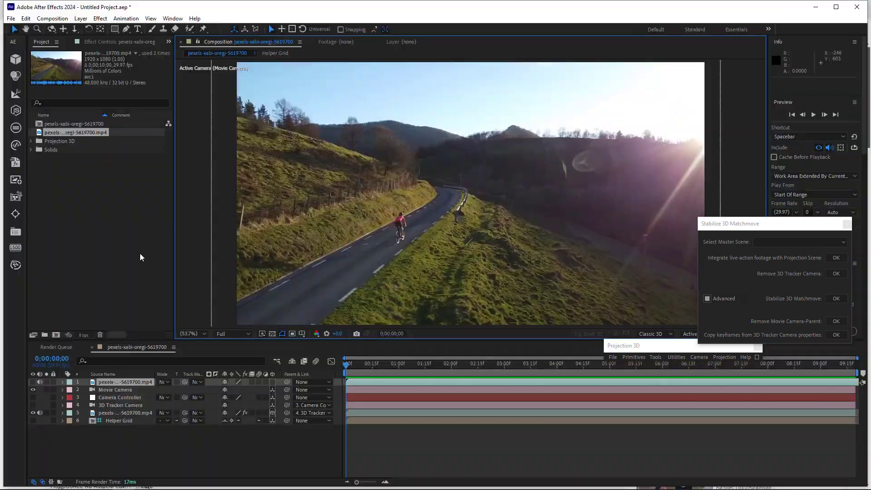
pyautogui.click(48, 384)
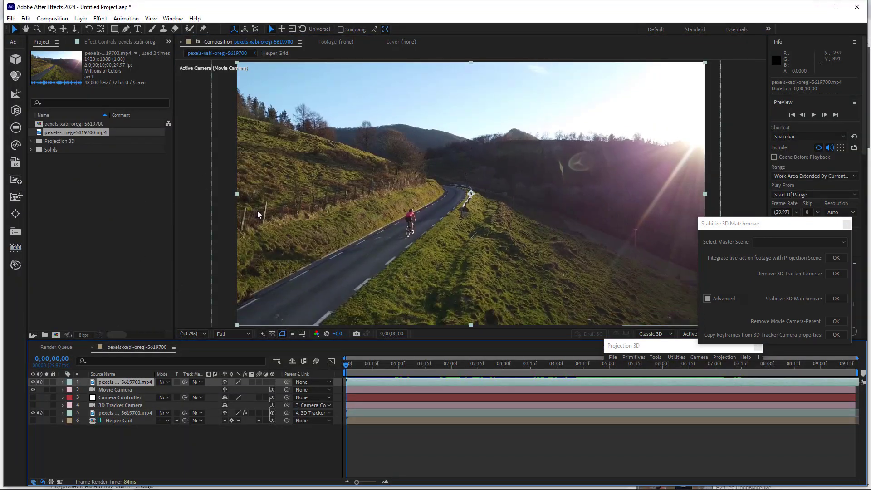
# Apply Warp Stabilizer VFX to the original footage layer.
pyautogui.hotkey('ctrl', '\\')
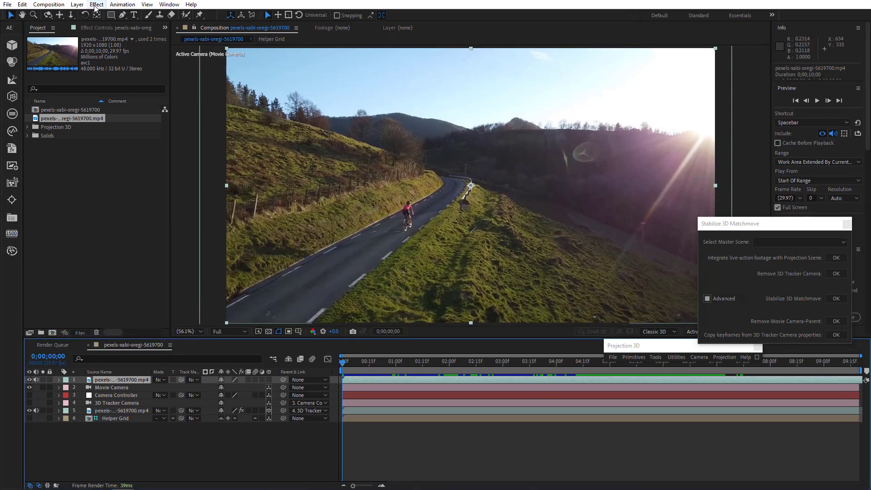
pyautogui.click(122, 6)
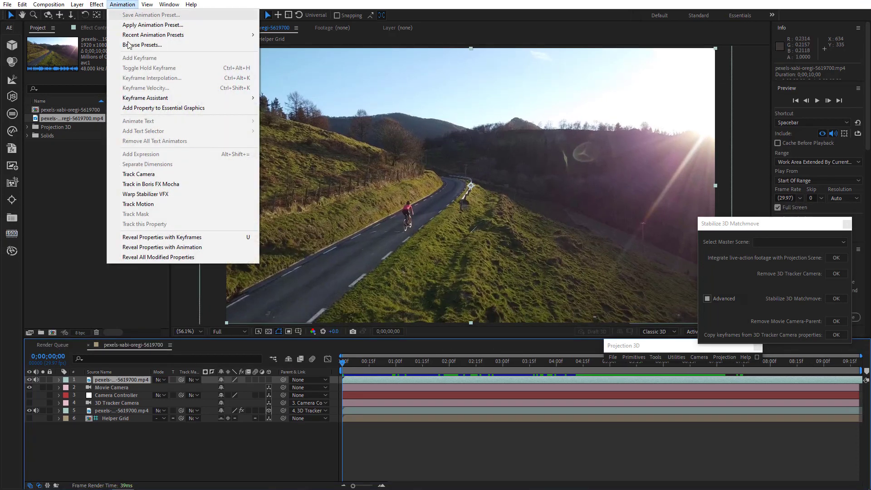
pyautogui.click(144, 197)
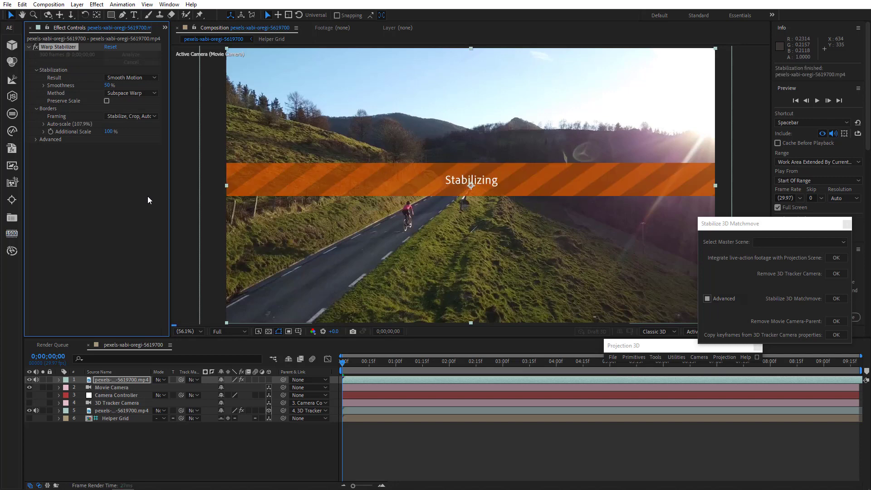
# Compare the Warp Stabilizer result with the 3D-stabilized version by playing back and toggling the footage layer.
pyautogui.click(815, 100)
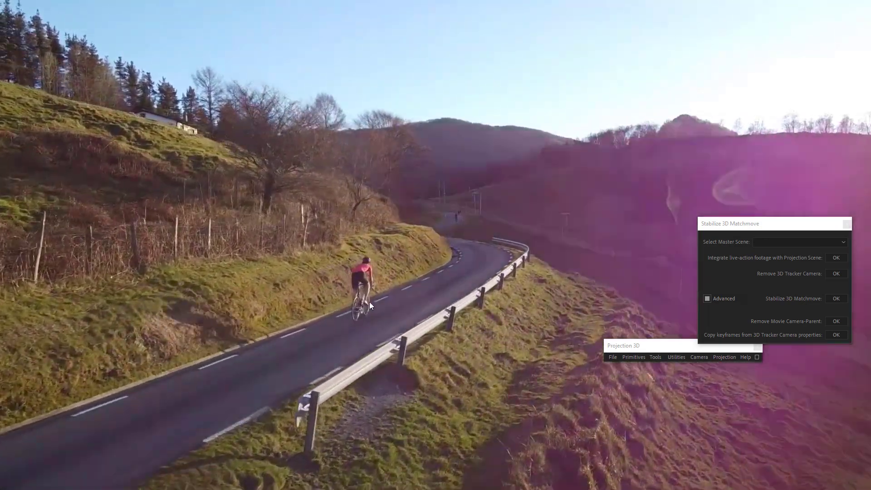
pyautogui.press('space')
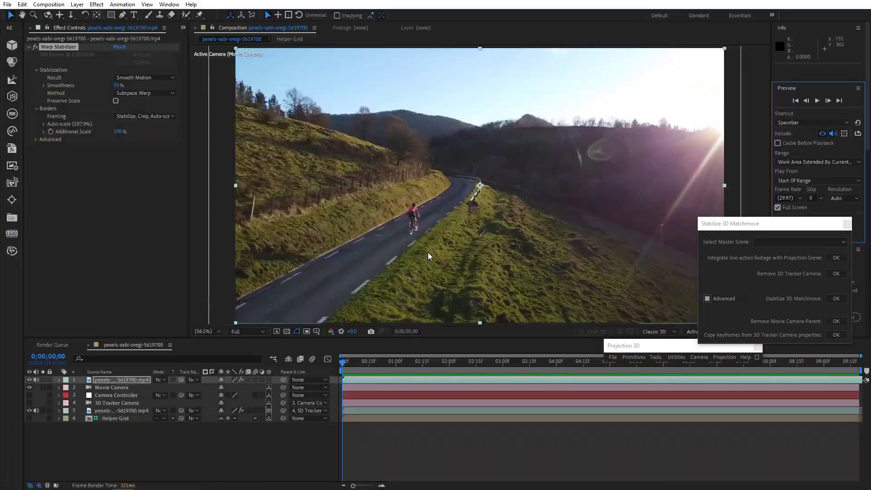
pyautogui.click(29, 380)
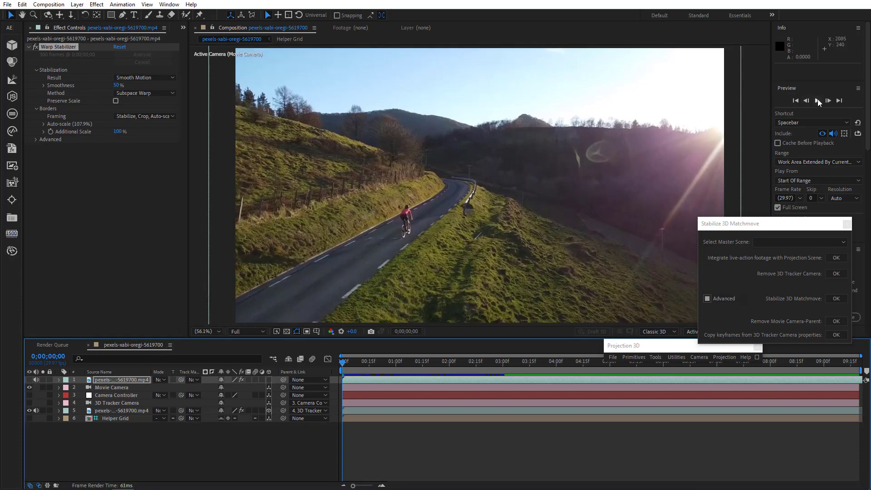
pyautogui.click(817, 100)
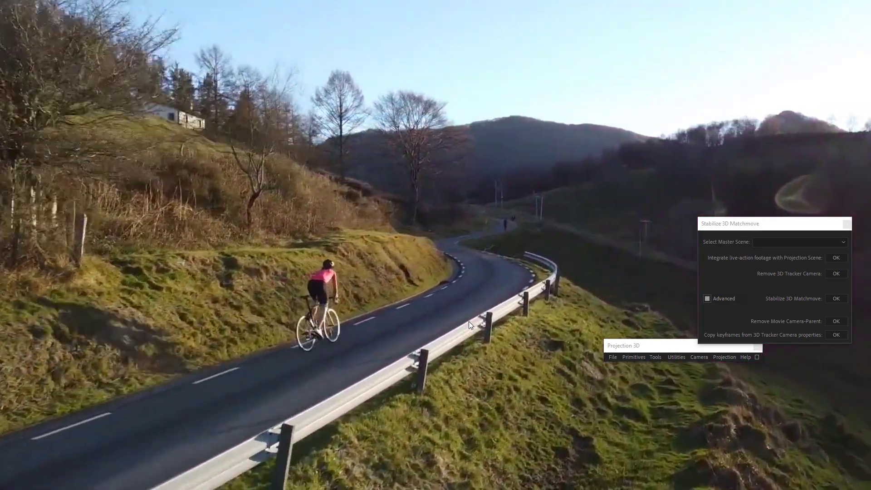
pyautogui.press('space')
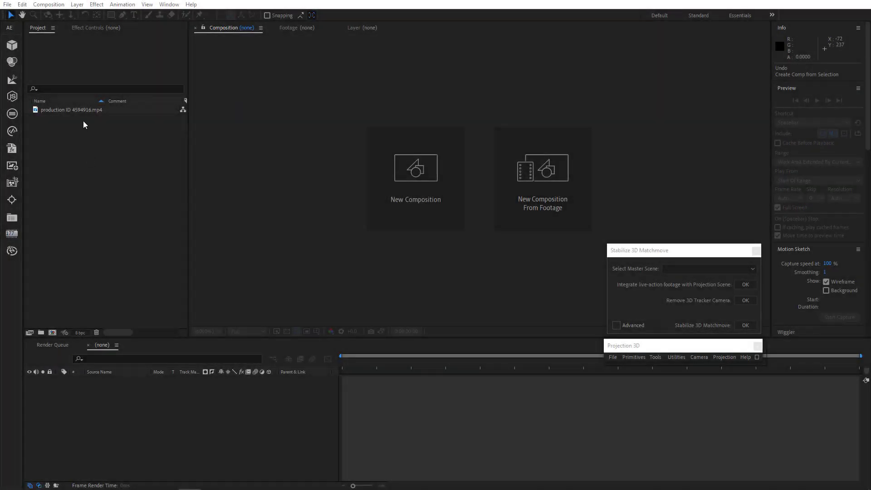
# Create a composition from production ID 4594916.mp4 and scrub through its full length.
pyautogui.click(81, 111)
pyautogui.moveTo(80, 111); pyautogui.dragTo(129, 407)
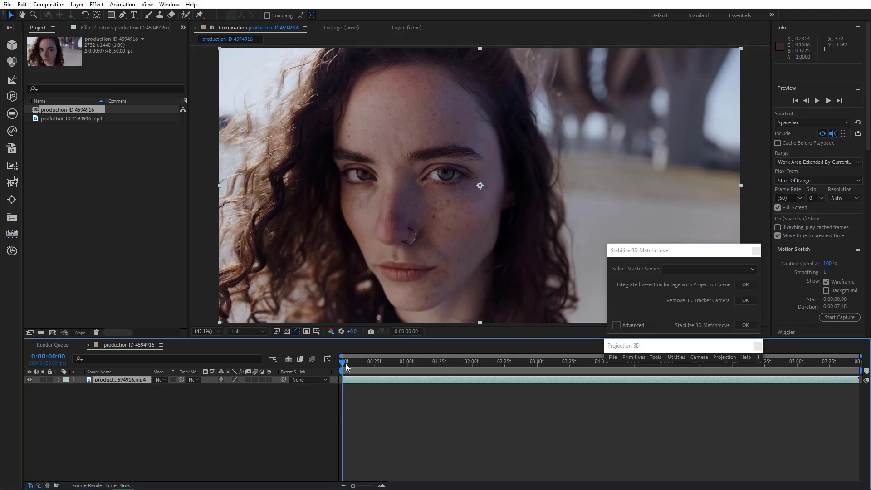
pyautogui.moveTo(346, 366); pyautogui.dragTo(807, 415)
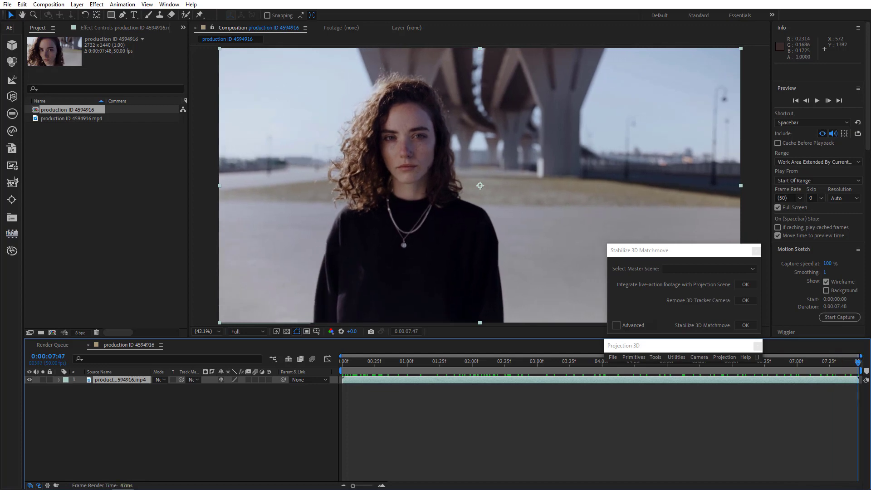
pyautogui.moveTo(858, 415); pyautogui.dragTo(297, 391)
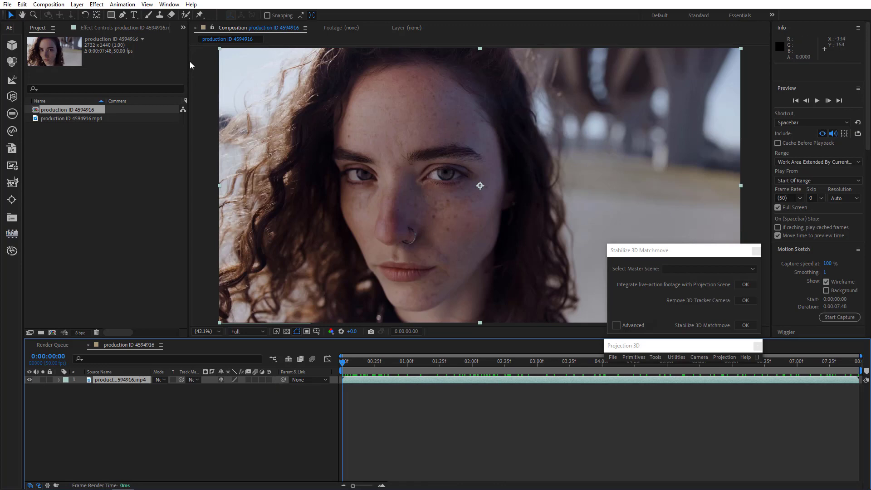
# Run Track Camera on the production ID 4594916 footage layer.
pyautogui.click(130, 5)
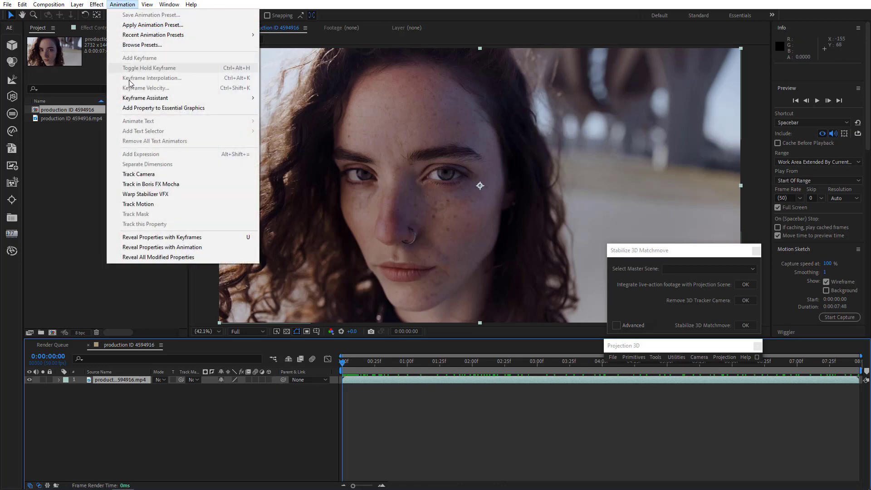
pyautogui.click(148, 176)
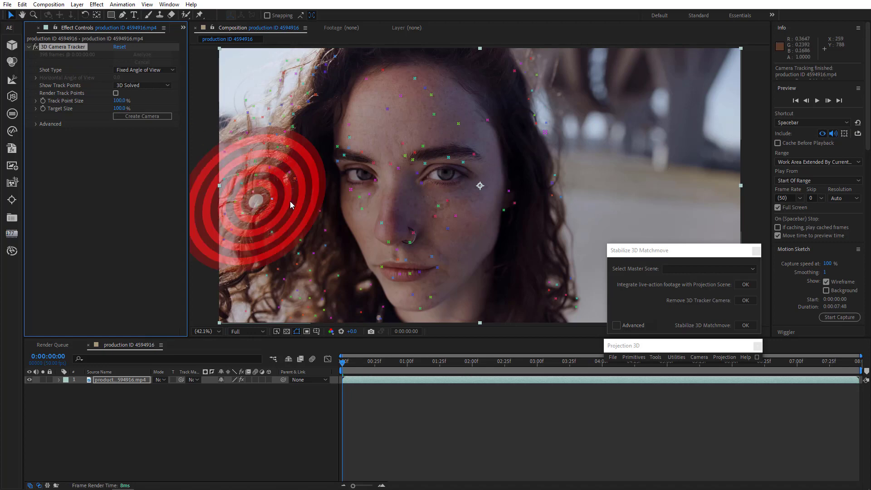
# Select several track points on the forehead and set them as the ground plane and origin.
pyautogui.click(397, 103)
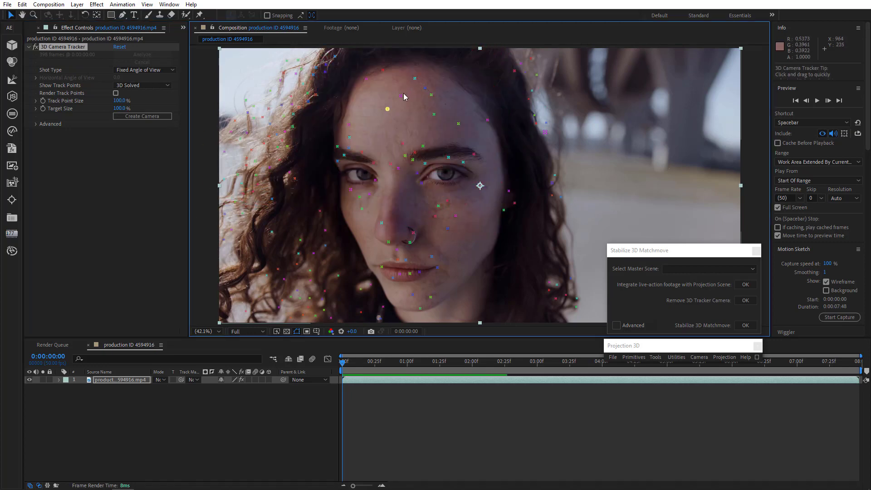
pyautogui.keyDown('shift'); pyautogui.click(415, 80); pyautogui.keyUp('shift')
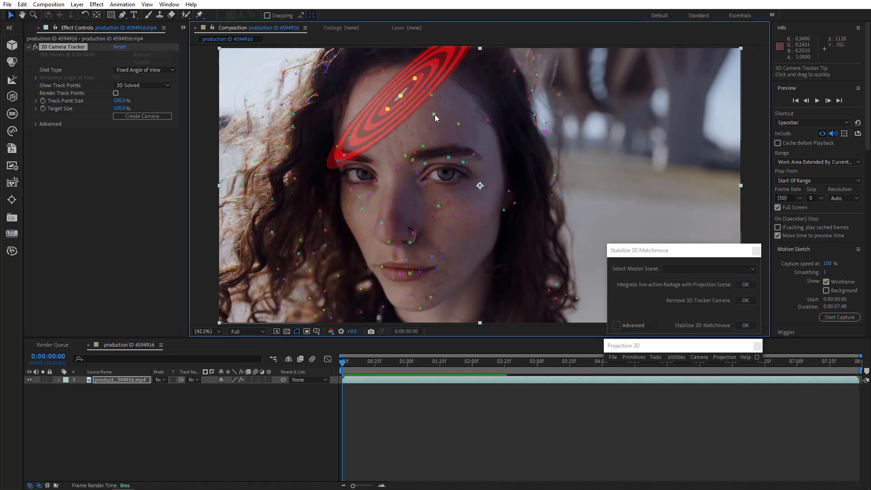
pyautogui.keyDown('shift'); pyautogui.click(432, 112); pyautogui.keyUp('shift')
pyautogui.rightClick(405, 109)
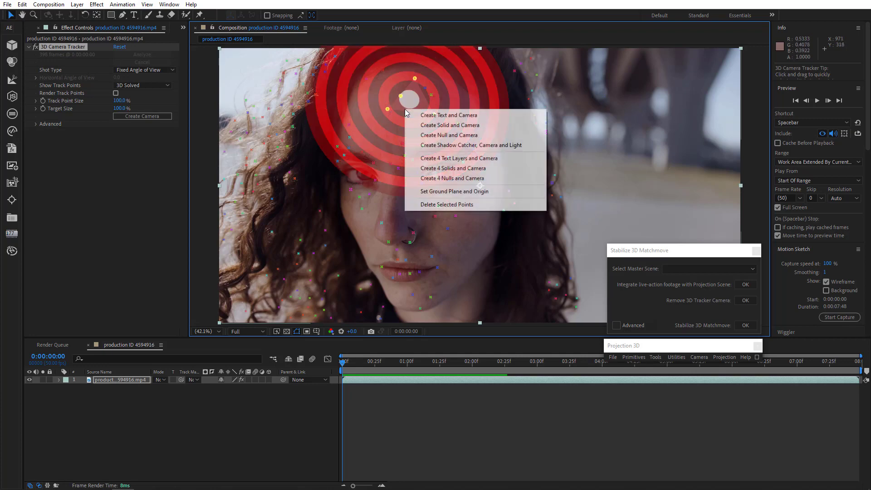
pyautogui.click(425, 191)
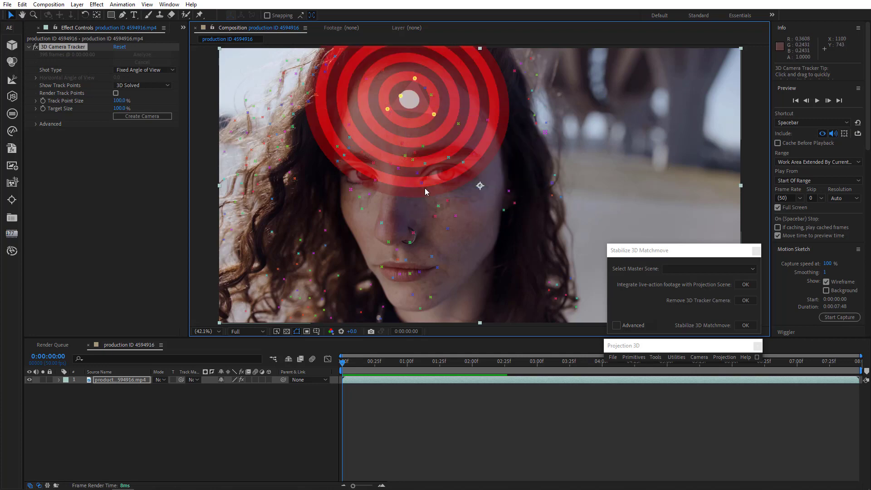
# Create a null and camera from the selected forehead track points.
pyautogui.rightClick(407, 107)
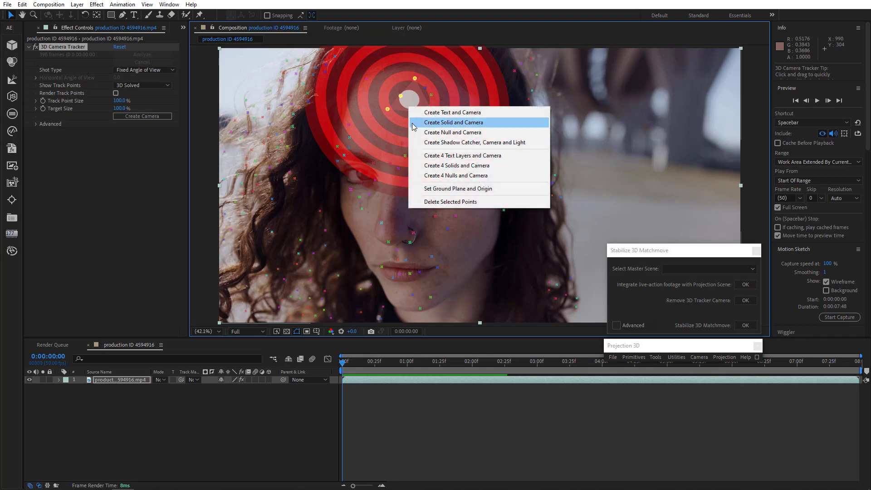
pyautogui.click(420, 133)
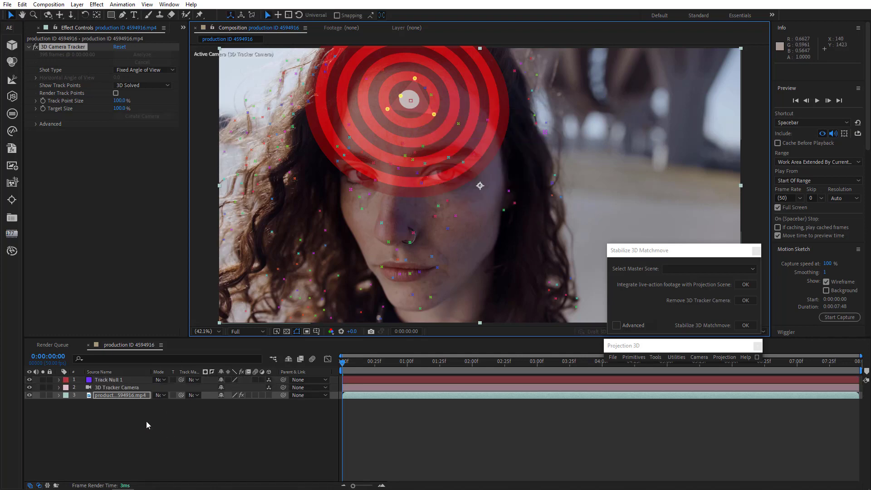
# With Track Null 1 and 3D Tracker Camera selected, run Stabilize 3D Matchmove.
pyautogui.moveTo(146, 421); pyautogui.dragTo(121, 381)
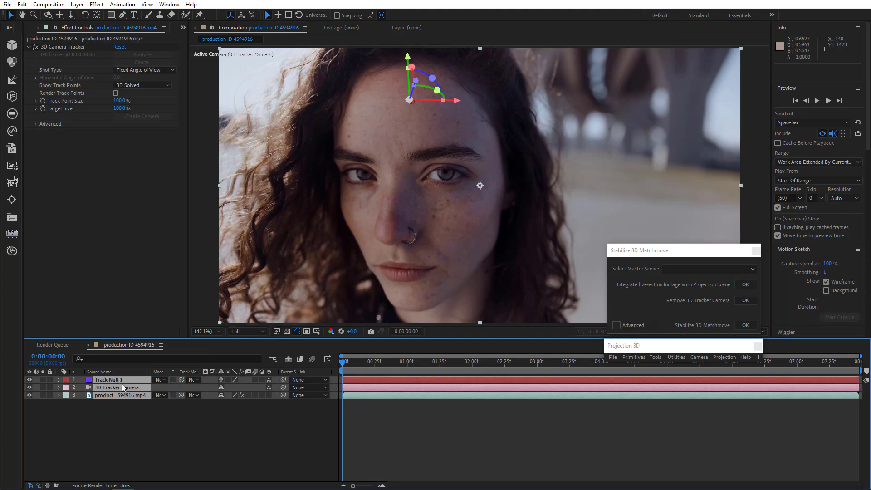
pyautogui.click(744, 325)
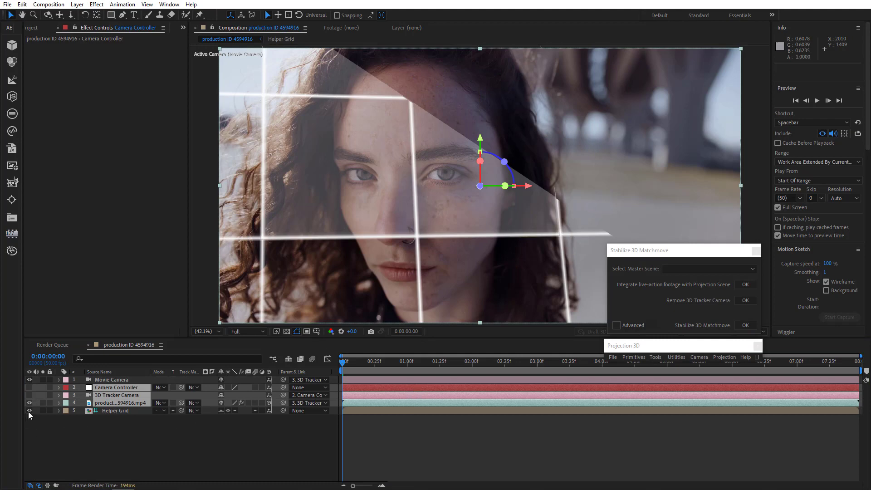
# Hide the Helper Grid layer.
pyautogui.click(29, 410)
pyautogui.click(88, 434)
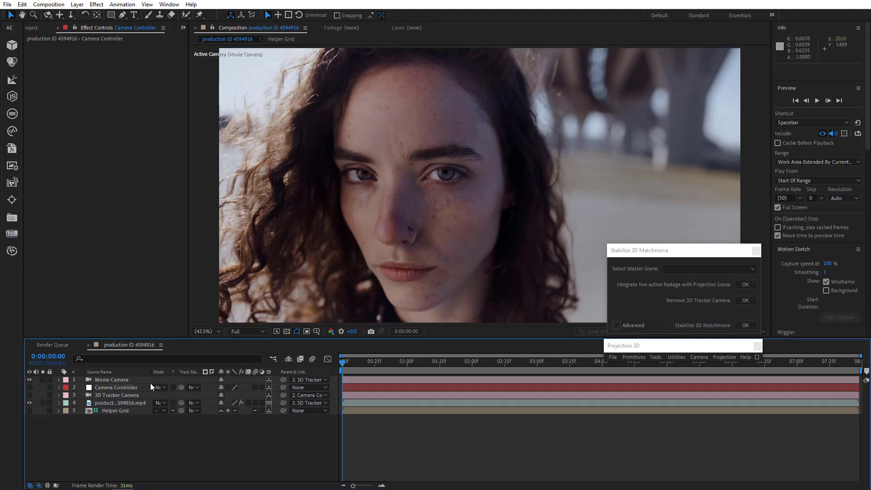
# Set the Movie Camera layer's parent to None.
pyautogui.click(120, 380)
pyautogui.click(300, 379)
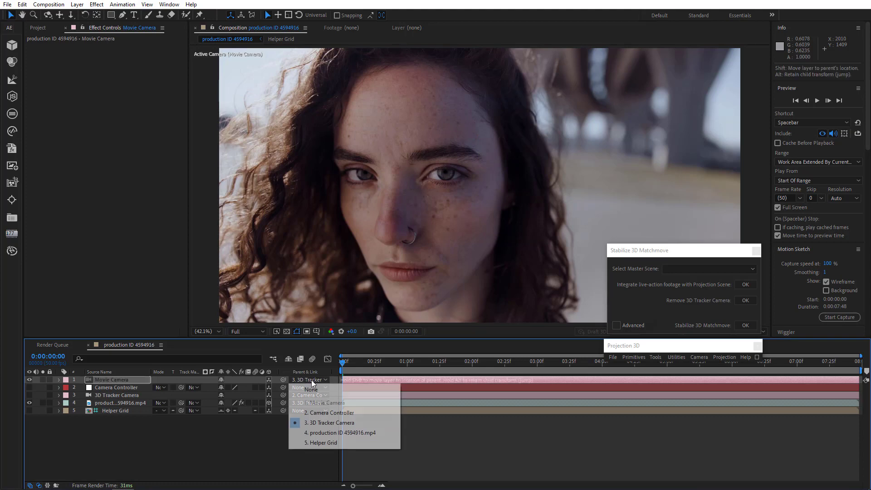
pyautogui.click(311, 389)
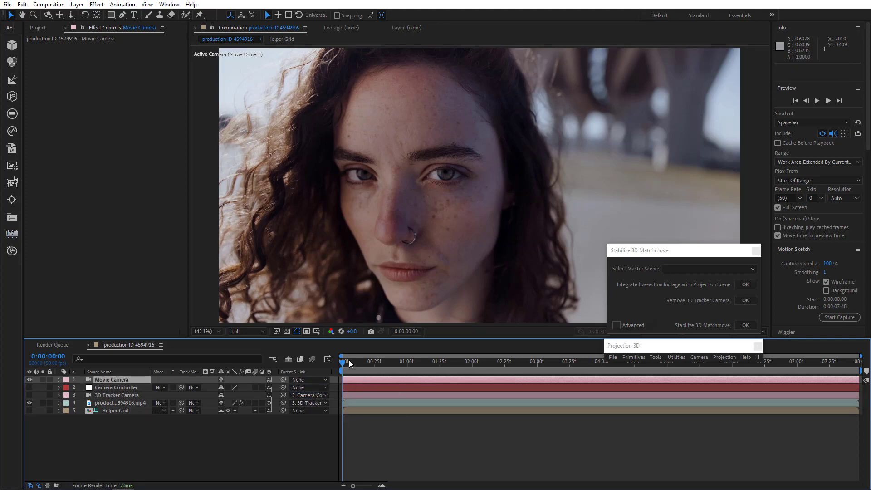
# Preview the stabilized face shot by playing and scrubbing the timeline.
pyautogui.moveTo(349, 360); pyautogui.dragTo(332, 390)
pyautogui.click(818, 100)
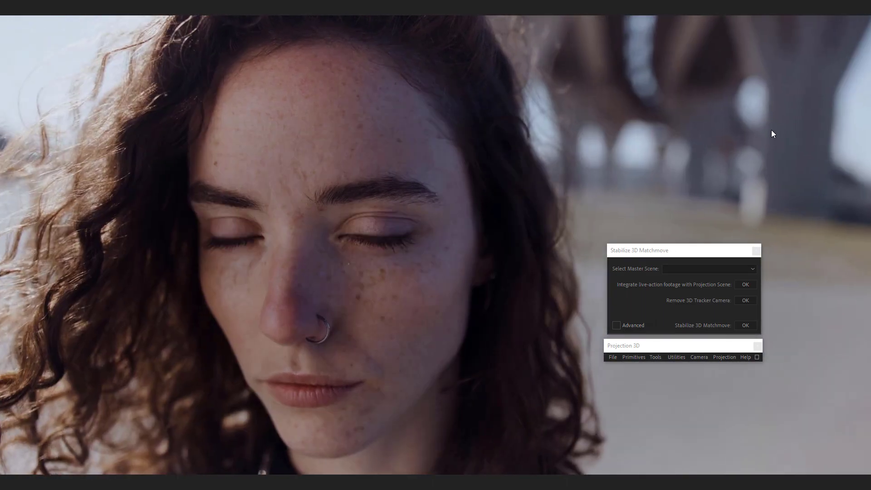
pyautogui.press('Escape')
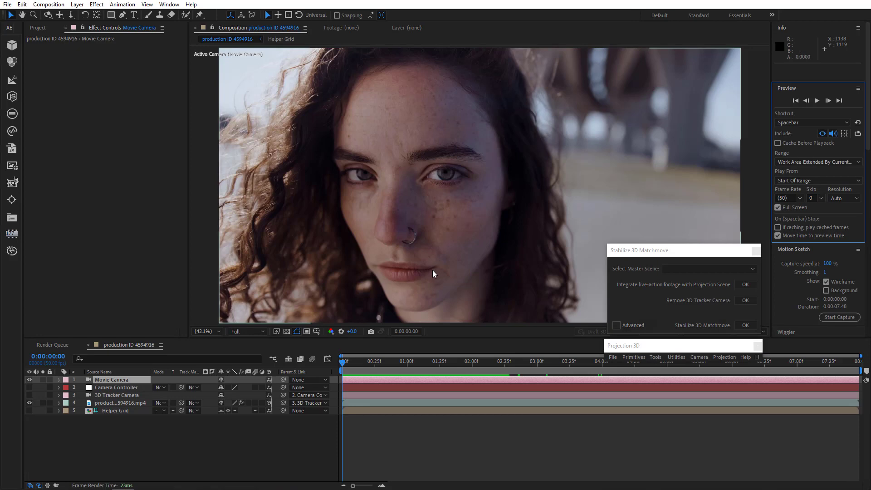
pyautogui.moveTo(345, 366); pyautogui.dragTo(304, 366)
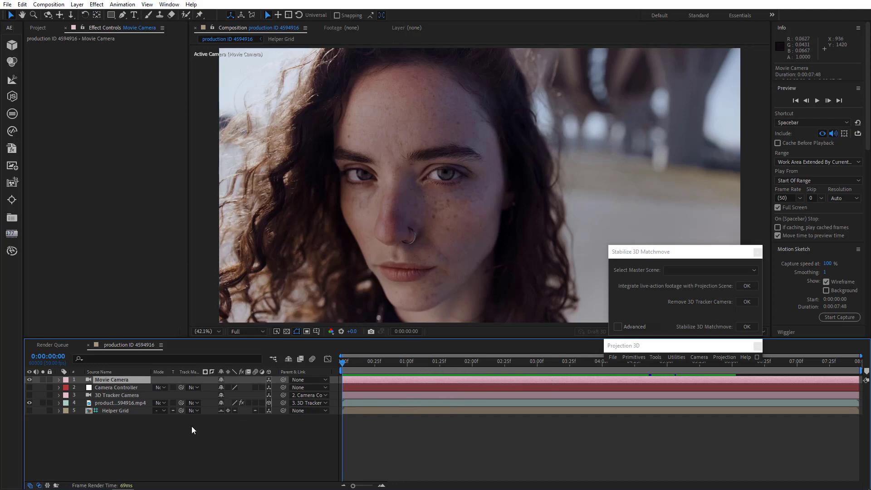
# Undo the last two changes, restoring the Movie Camera's parenting.
pyautogui.hotkey('ctrl', 'z')
pyautogui.click(221, 427)
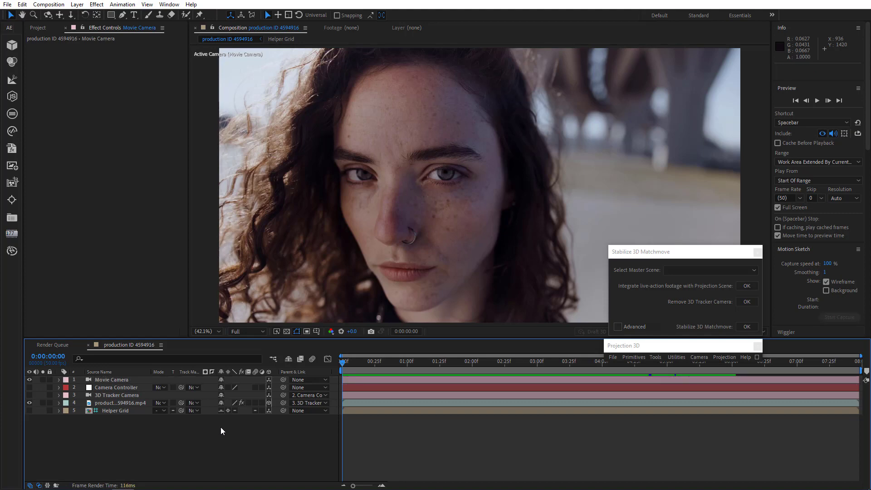
pyautogui.hotkey('ctrl', 'z')
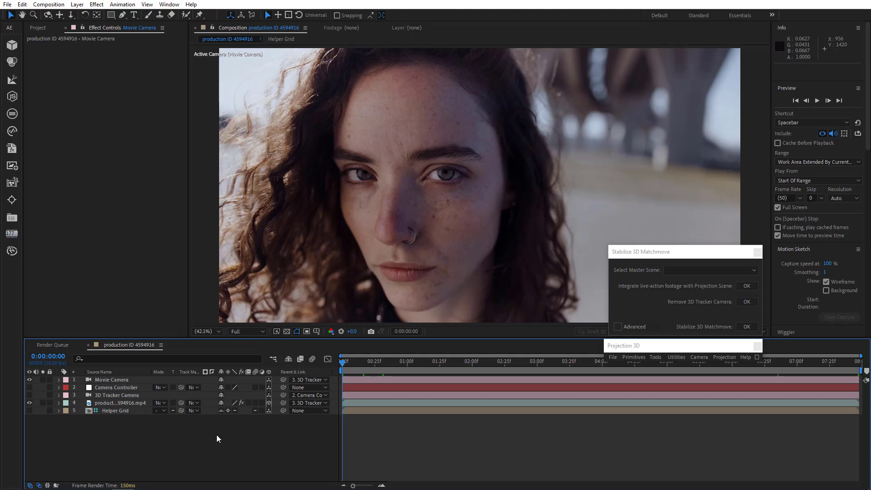
# Unparent the Movie Camera layer by setting its parent to None.
pyautogui.moveTo(354, 362); pyautogui.dragTo(475, 378)
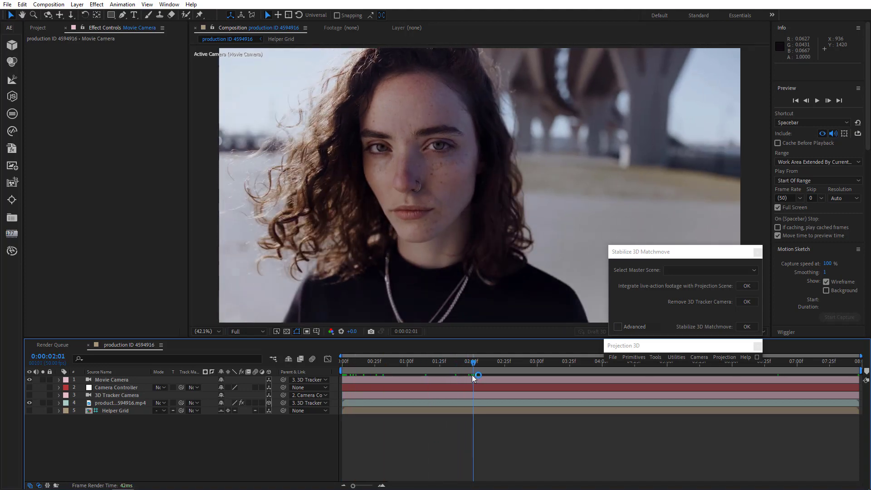
pyautogui.click(300, 379)
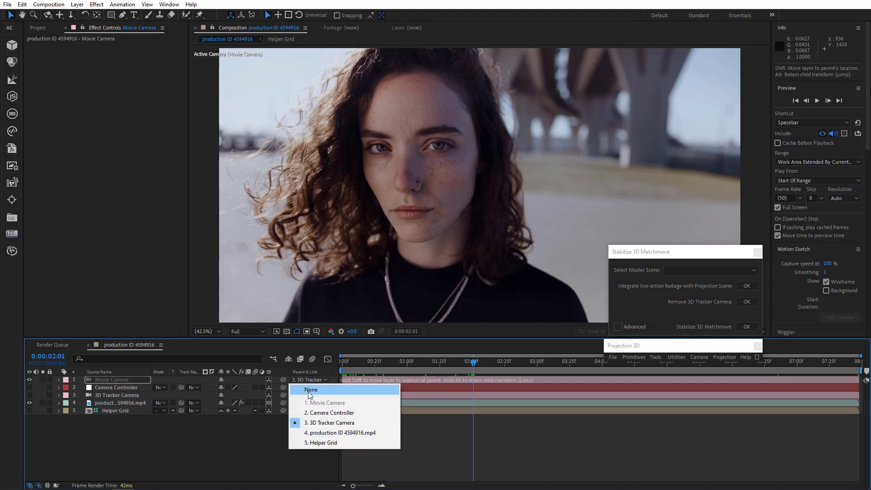
pyautogui.click(303, 387)
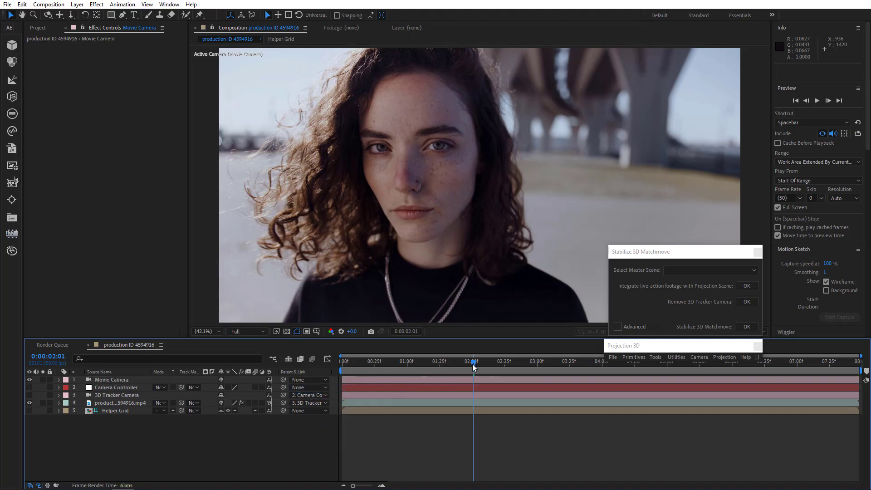
# Set the work area from 0:00:01:49 to 0:00:04:49 and preview that range.
pyautogui.moveTo(473, 366); pyautogui.dragTo(470, 388)
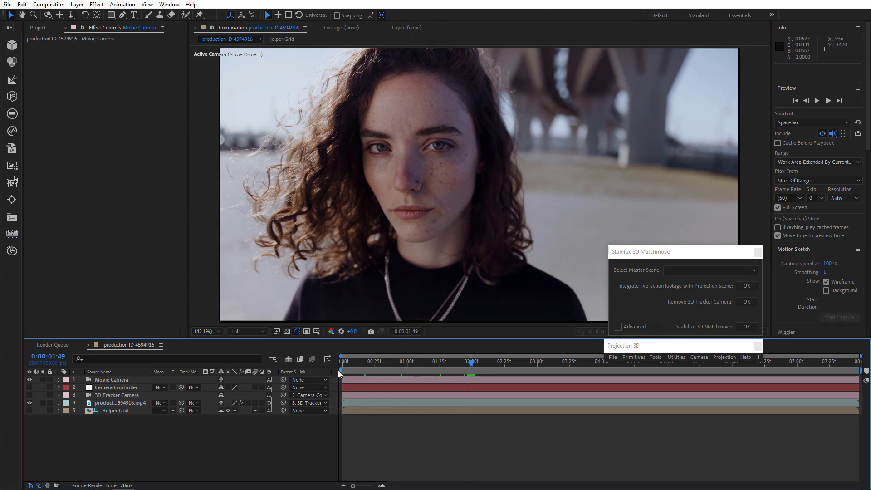
pyautogui.moveTo(338, 370); pyautogui.dragTo(467, 396)
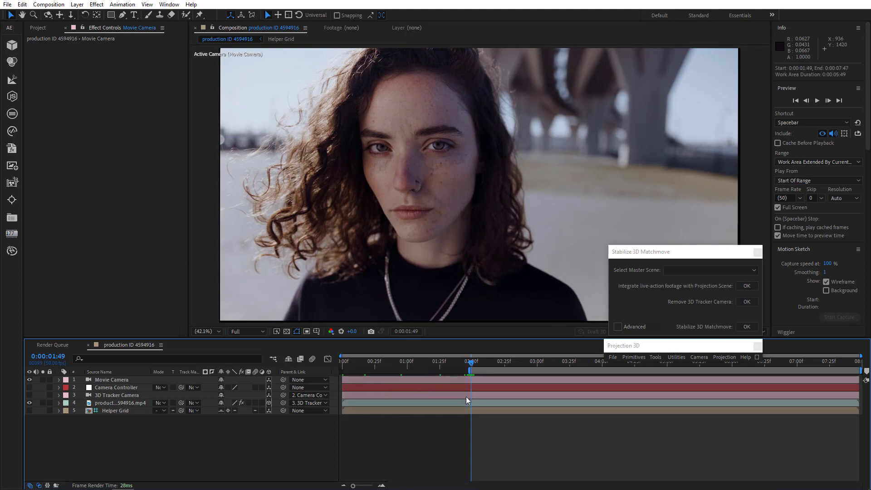
pyautogui.moveTo(475, 365); pyautogui.dragTo(666, 399)
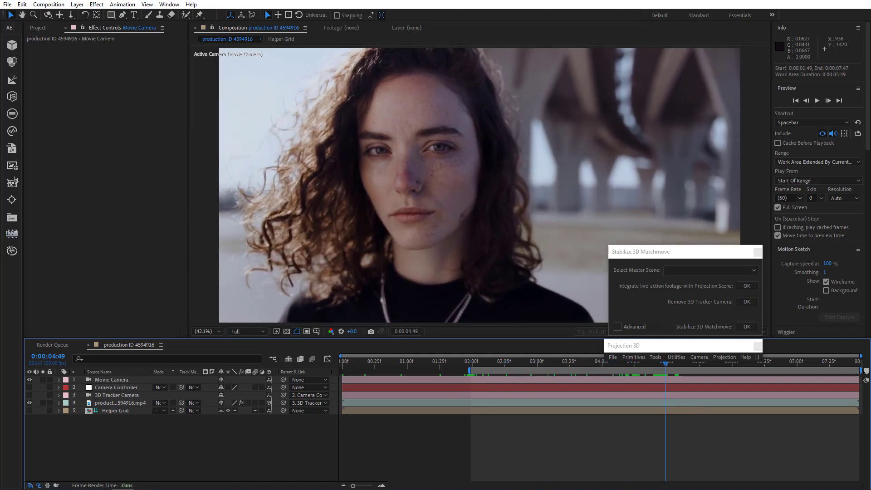
pyautogui.moveTo(857, 371); pyautogui.dragTo(869, 388)
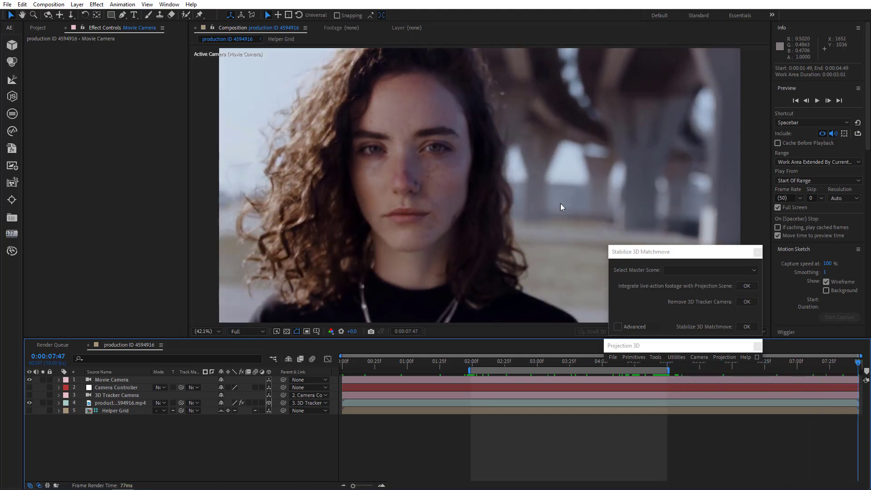
pyautogui.moveTo(499, 360); pyautogui.dragTo(469, 368)
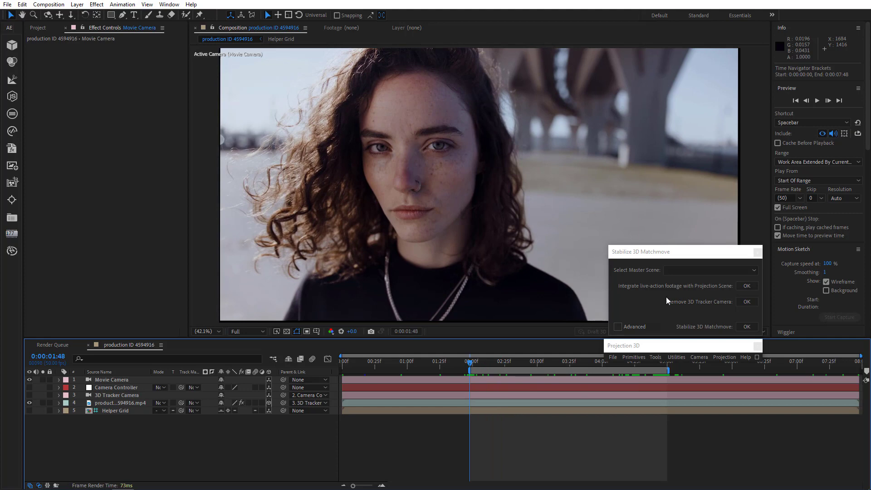
pyautogui.click(816, 101)
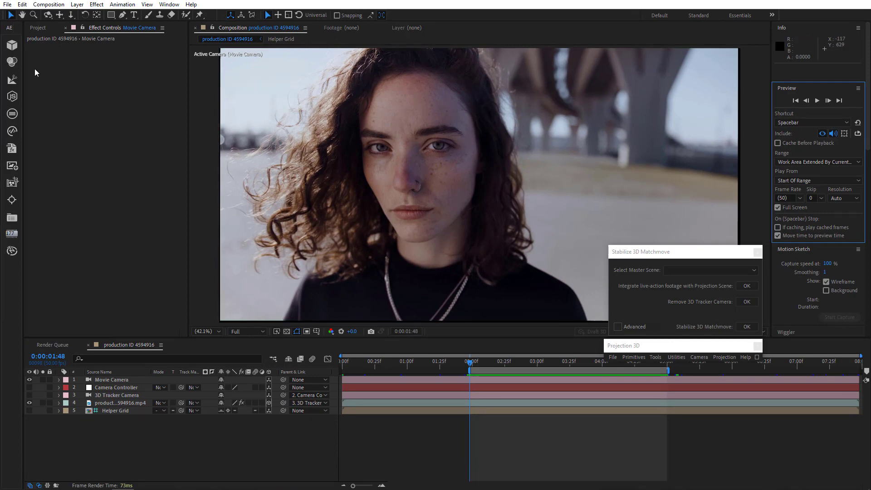
# Create a new composition from the pexels-cottonbro-5836753 footage in the Project panel.
pyautogui.click(40, 29)
pyautogui.click(39, 29)
pyautogui.moveTo(51, 113); pyautogui.dragTo(51, 327)
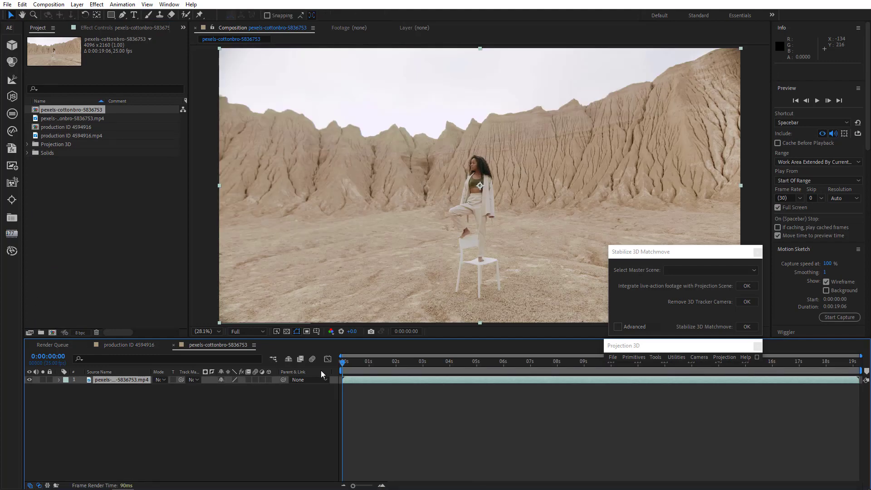
# Set the work area end to 0:00:07:00 and trim the composition to the work area.
pyautogui.moveTo(378, 363); pyautogui.dragTo(530, 375)
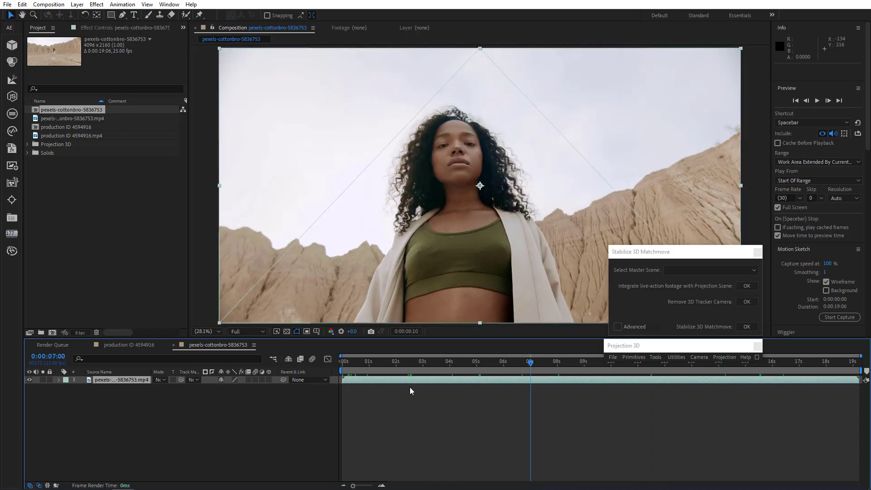
pyautogui.moveTo(410, 387); pyautogui.dragTo(285, 385)
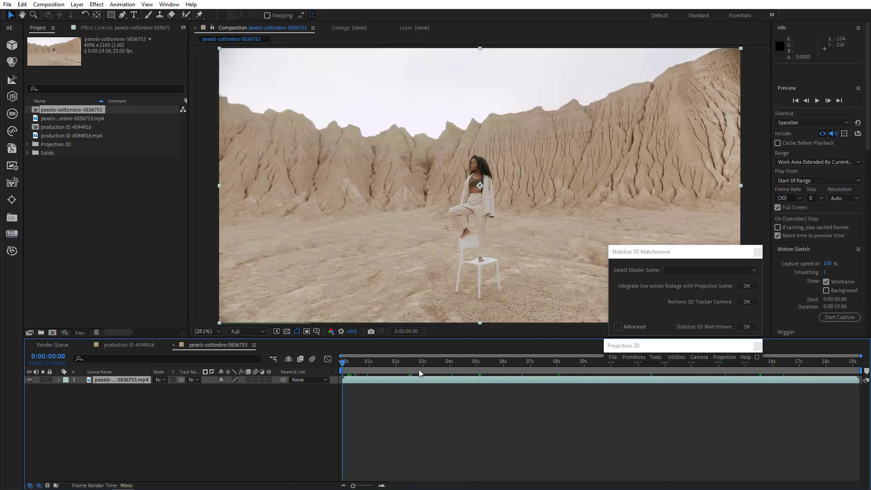
pyautogui.click(530, 366)
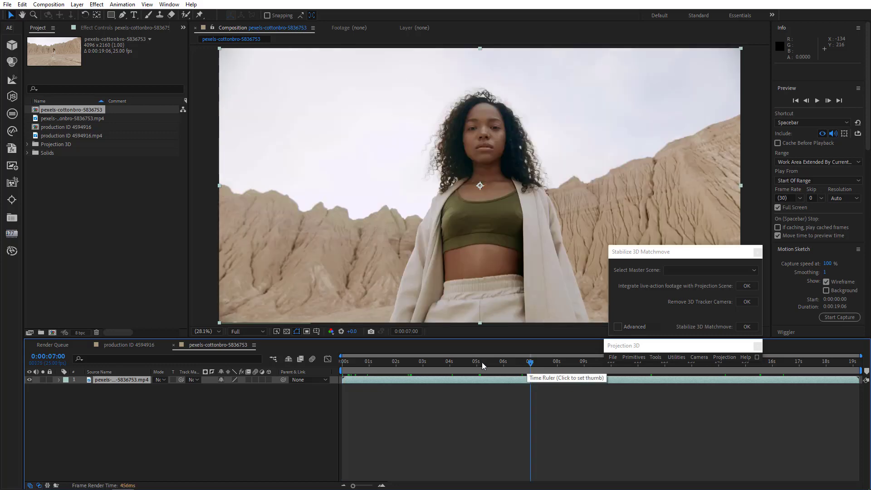
pyautogui.moveTo(862, 370); pyautogui.dragTo(532, 371)
pyautogui.rightClick(512, 372)
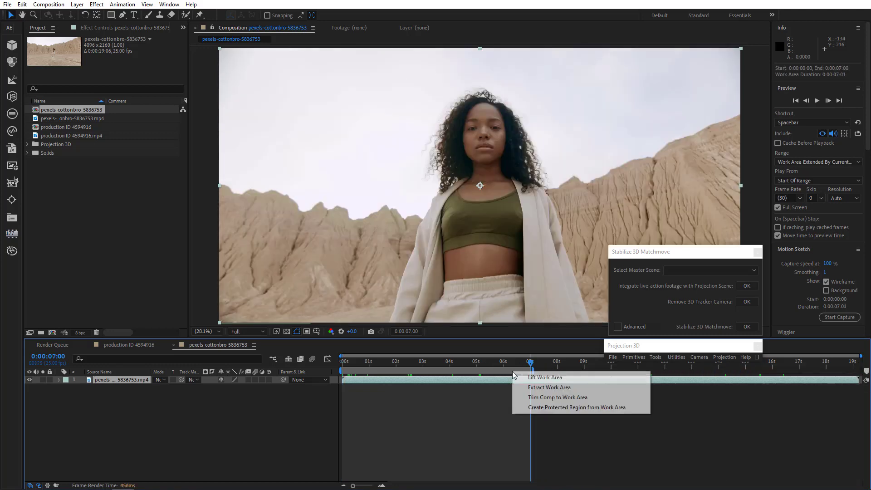
pyautogui.click(532, 397)
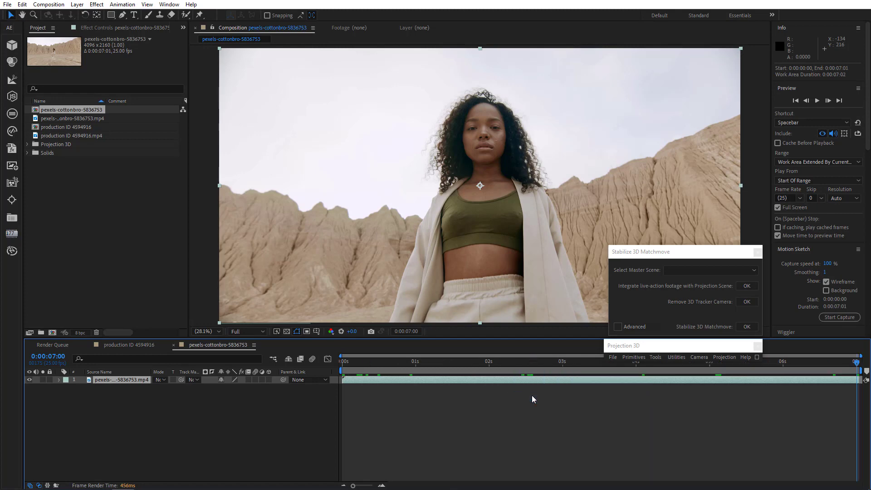
# Run Track Camera on the pexels-cottonbro-5836753 footage layer.
pyautogui.moveTo(377, 361); pyautogui.dragTo(311, 393)
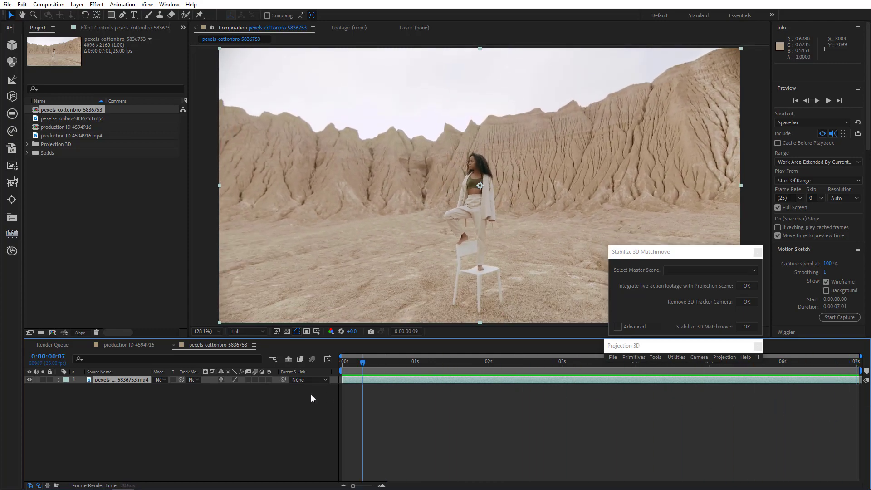
pyautogui.click(120, 5)
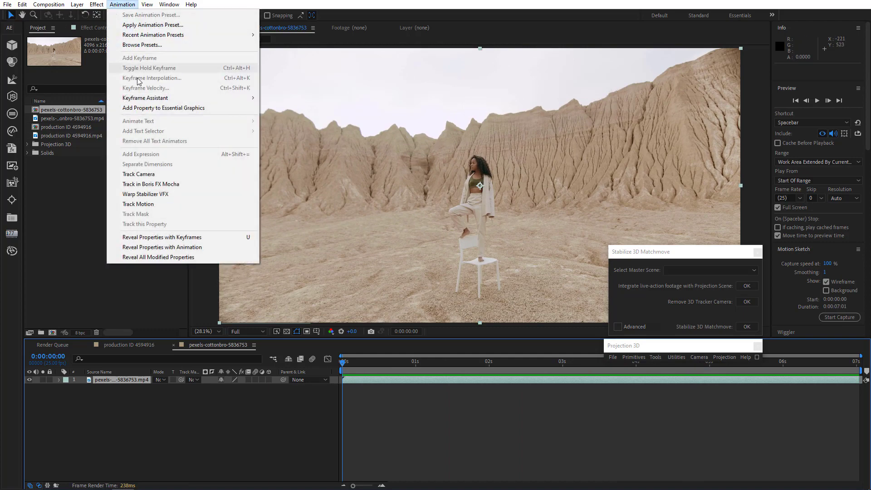
pyautogui.click(151, 176)
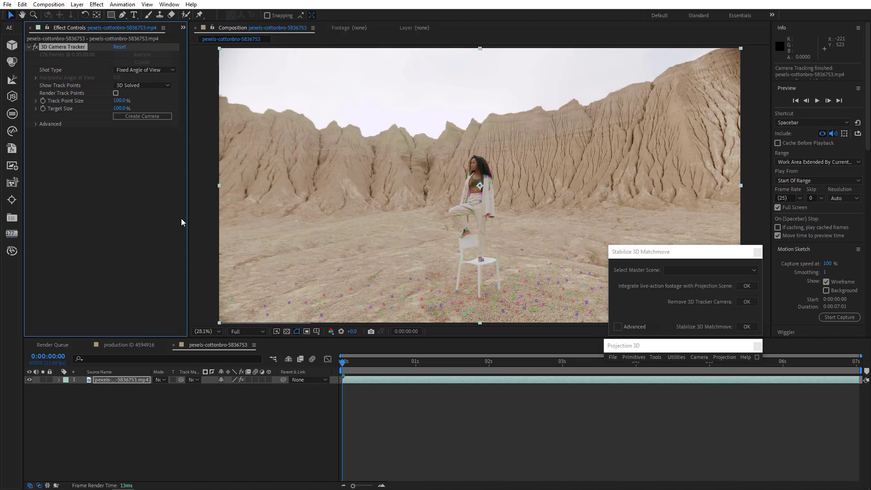
# Select the ground track points in front of the woman and set them as the ground plane and origin.
pyautogui.moveTo(348, 362); pyautogui.dragTo(650, 416)
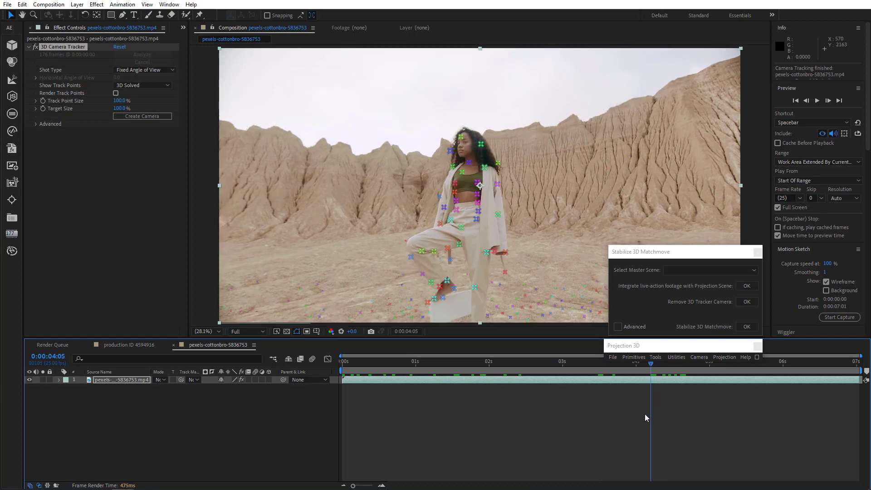
pyautogui.moveTo(550, 315)
pyautogui.mouseDown()
pyautogui.moveTo(585, 295)
pyautogui.moveTo(554, 280)
pyautogui.moveTo(519, 293)
pyautogui.moveTo(539, 317)
pyautogui.moveTo(521, 316)
pyautogui.mouseUp()
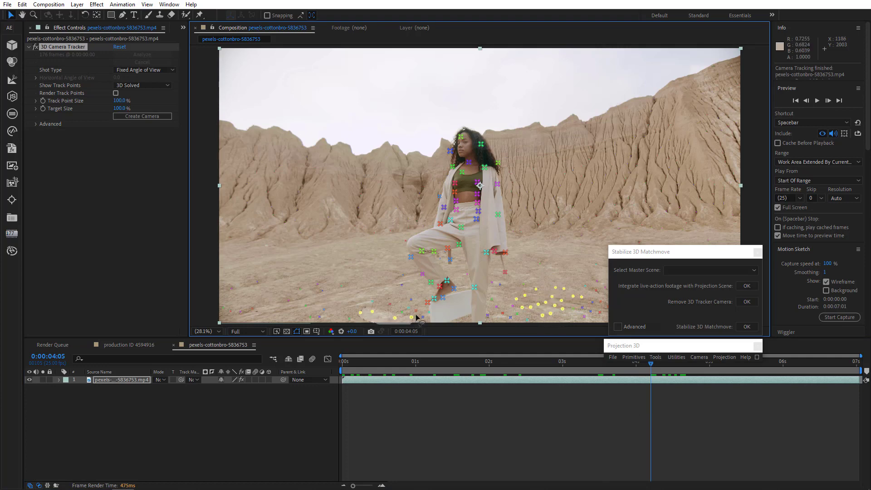
pyautogui.moveTo(404, 304); pyautogui.dragTo(380, 310)
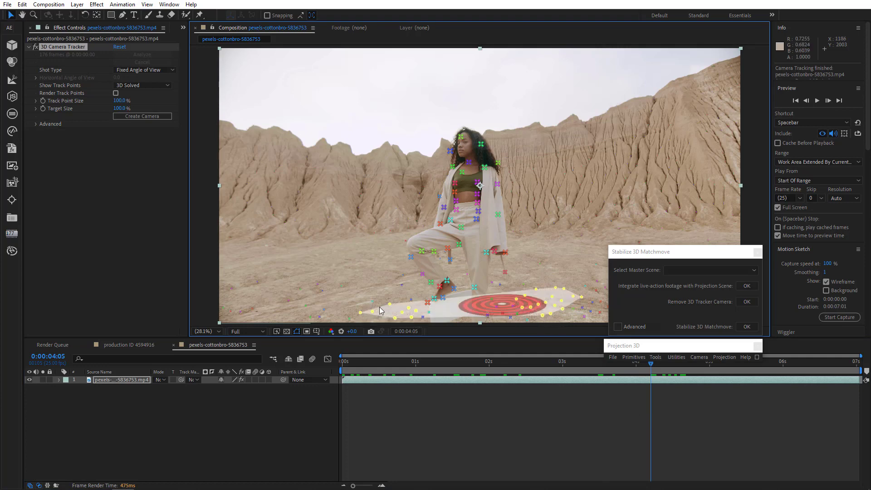
pyautogui.rightClick(484, 307)
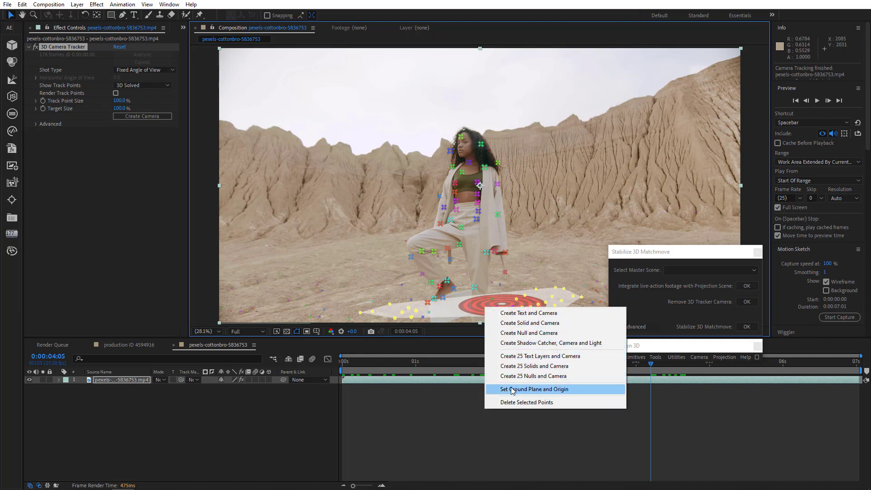
pyautogui.click(512, 390)
# Create a null and camera from the selected ground track points.
pyautogui.rightClick(497, 306)
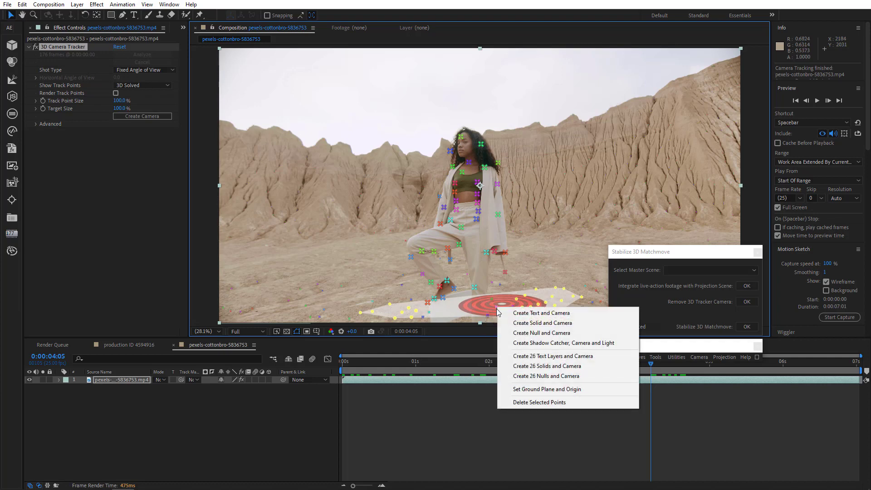
pyautogui.click(523, 334)
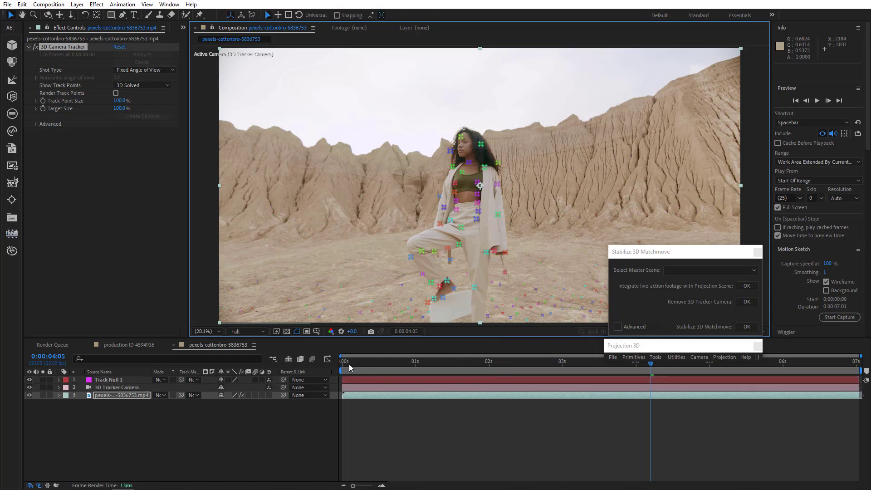
pyautogui.moveTo(350, 363); pyautogui.dragTo(333, 385)
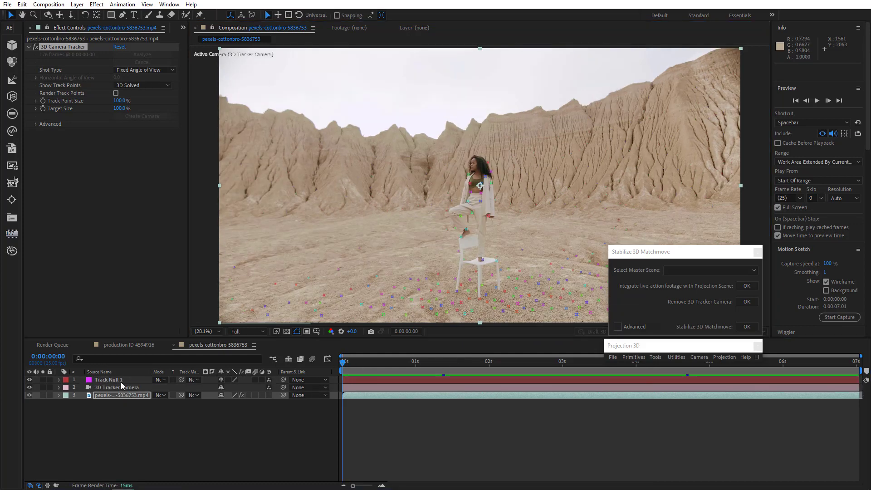
# Select the Track Null and 3D Tracker Camera layers and run Stabilize 3D Matchmove on them.
pyautogui.click(170, 382)
pyautogui.moveTo(344, 363); pyautogui.dragTo(669, 402)
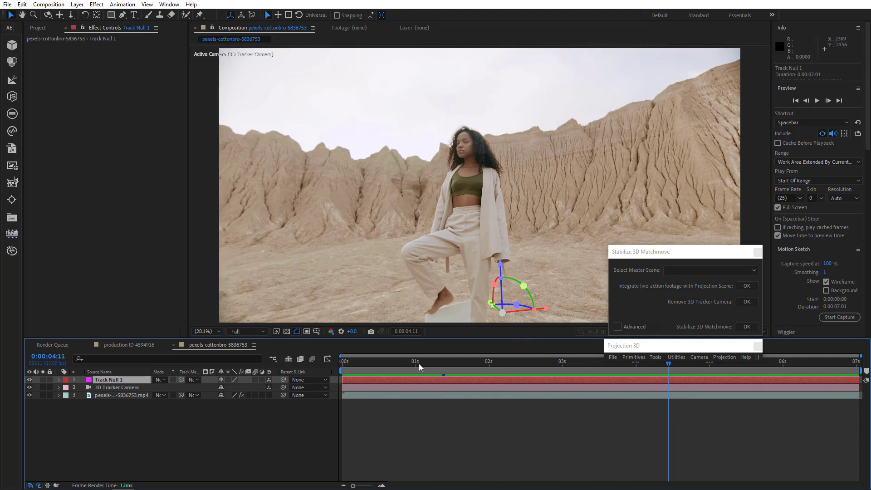
pyautogui.press('Home')
pyautogui.moveTo(125, 443); pyautogui.dragTo(150, 376)
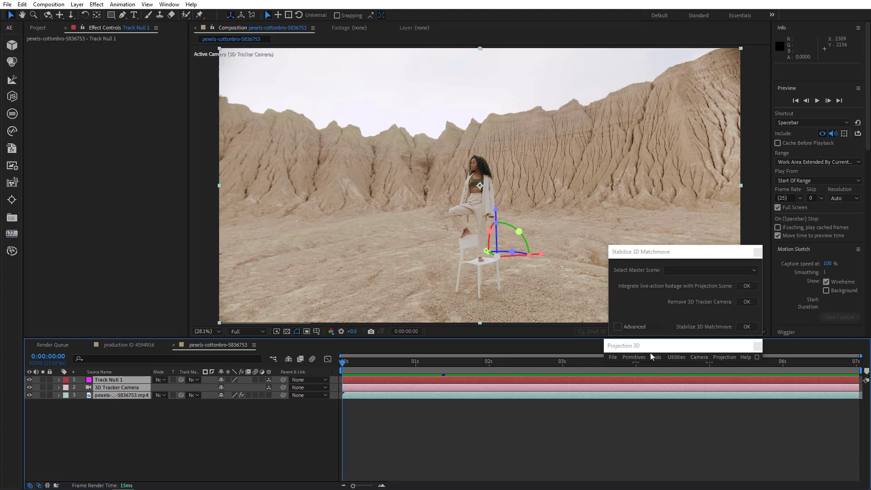
pyautogui.click(744, 328)
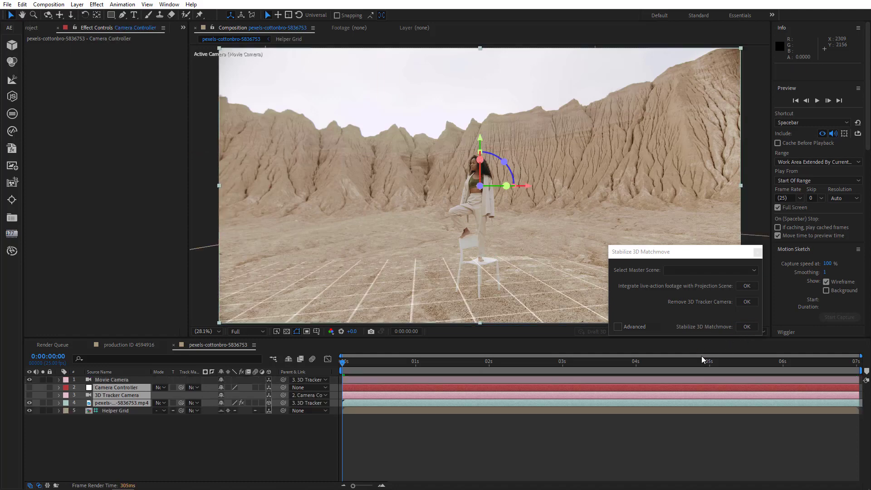
# Set the Movie Camera layer's parent to None.
pyautogui.moveTo(363, 362); pyautogui.dragTo(474, 366)
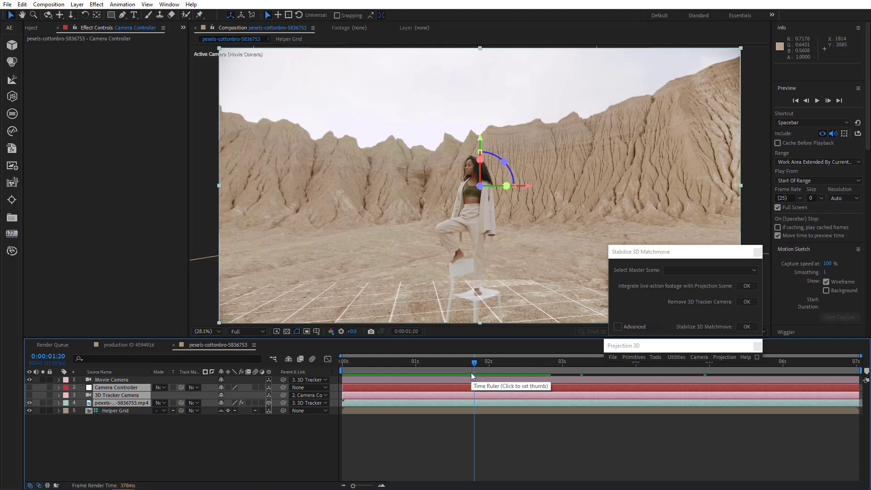
pyautogui.click(313, 379)
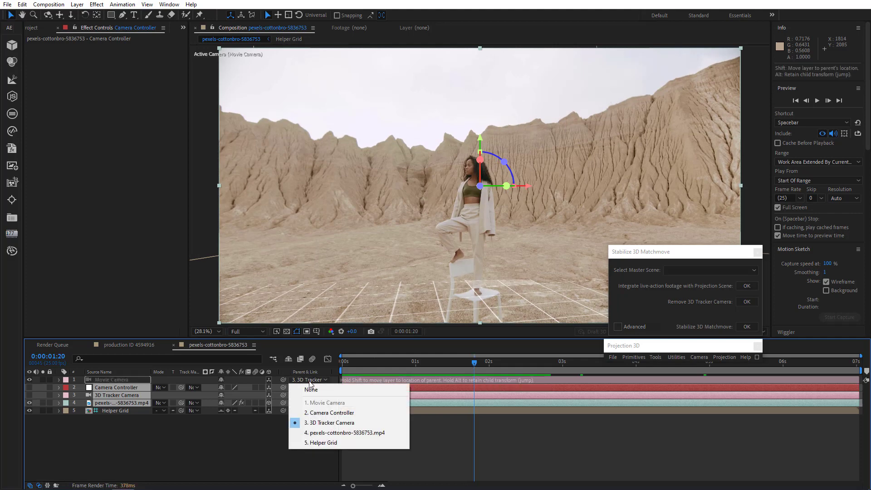
pyautogui.click(311, 390)
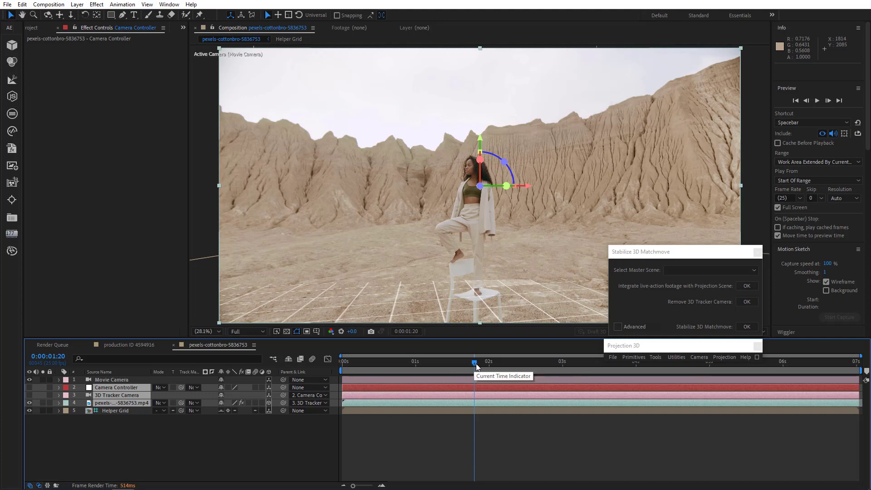
# Select Movie Camera and 3D Tracker Camera, enable Advanced, and copy keyframes from the 3D Tracker Camera properties.
pyautogui.click(128, 380)
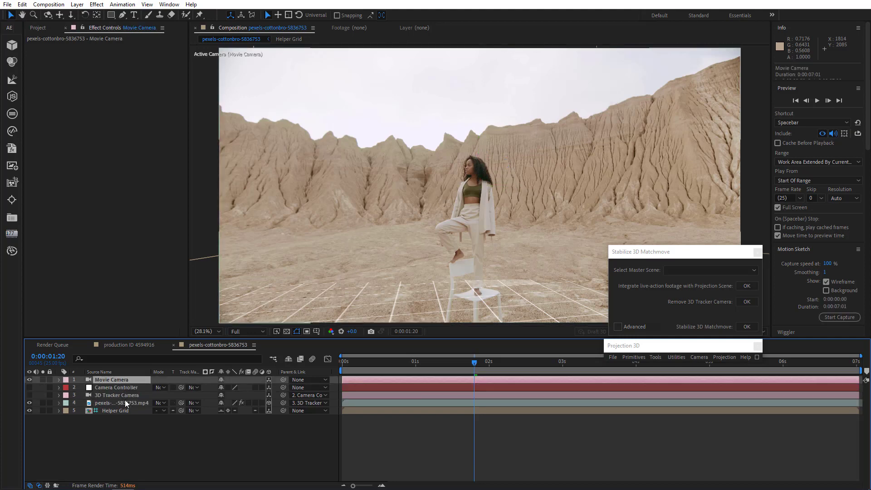
pyautogui.keyDown('ctrl'); pyautogui.click(127, 396); pyautogui.keyUp('ctrl')
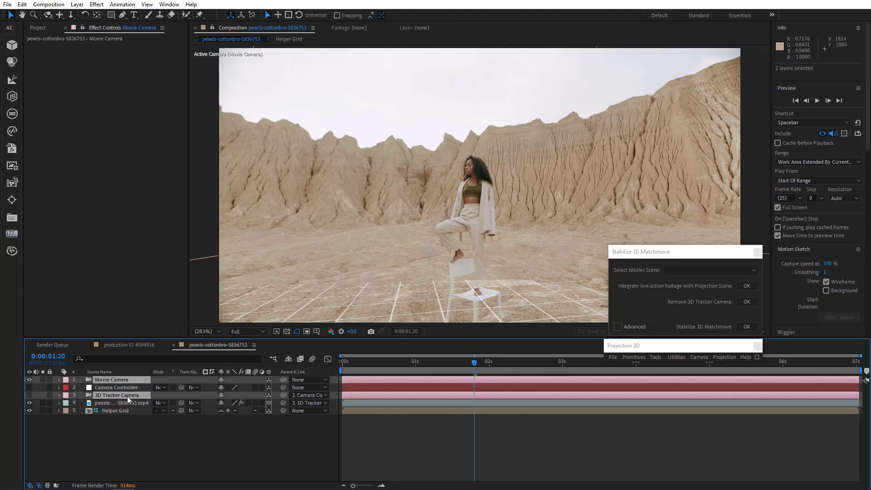
pyautogui.click(618, 328)
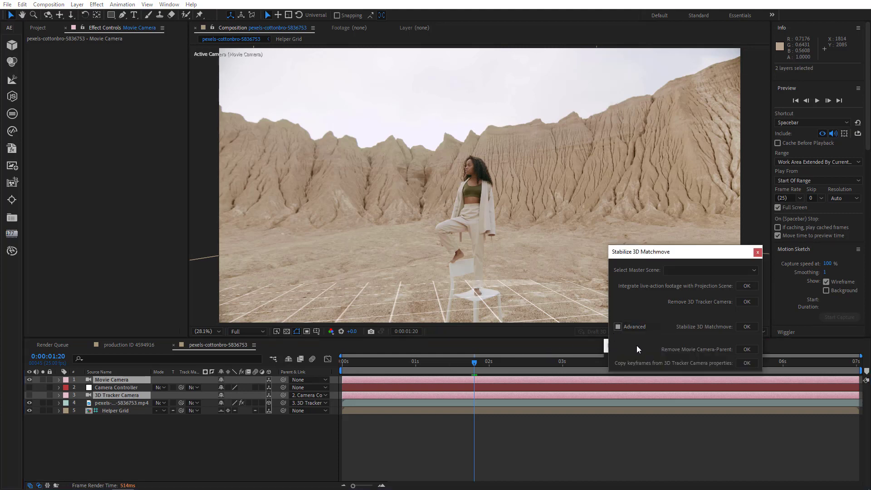
pyautogui.click(746, 363)
pyautogui.moveTo(488, 363); pyautogui.dragTo(857, 363)
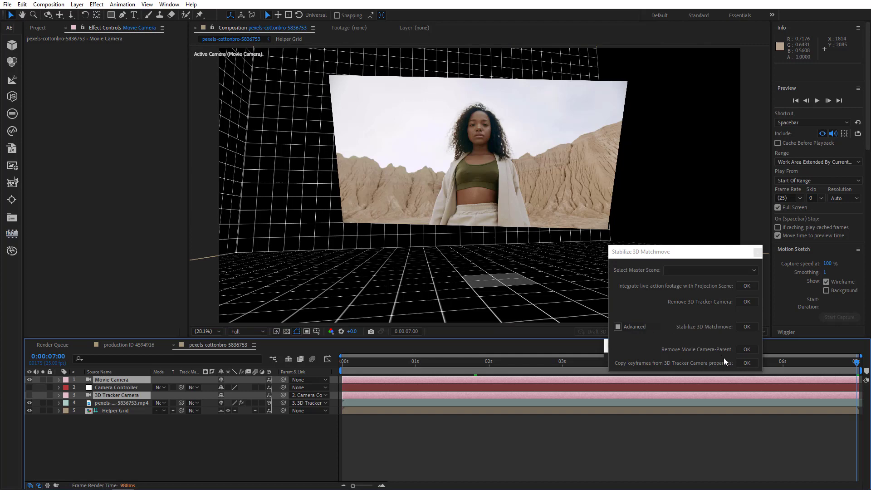
pyautogui.click(747, 363)
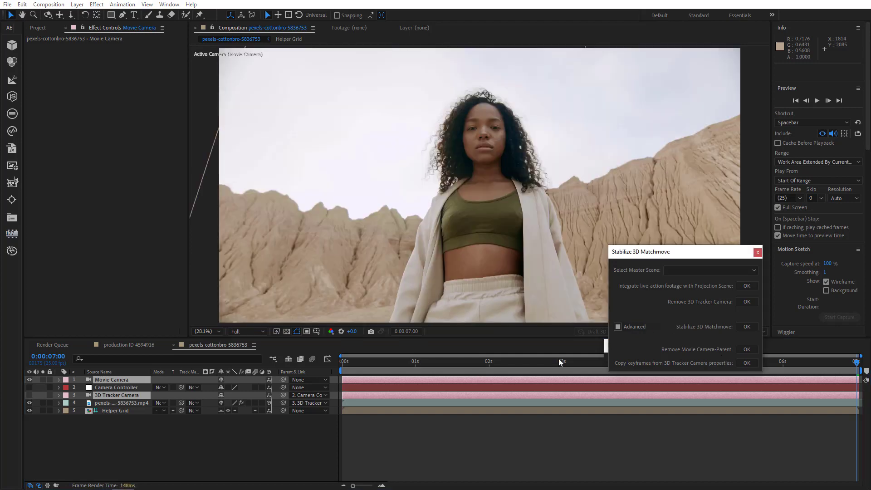
# Reveal the Movie Camera keyframes and move the camera closer to the woman at the 0:00:01:20 keyframe.
pyautogui.moveTo(417, 363); pyautogui.dragTo(458, 363)
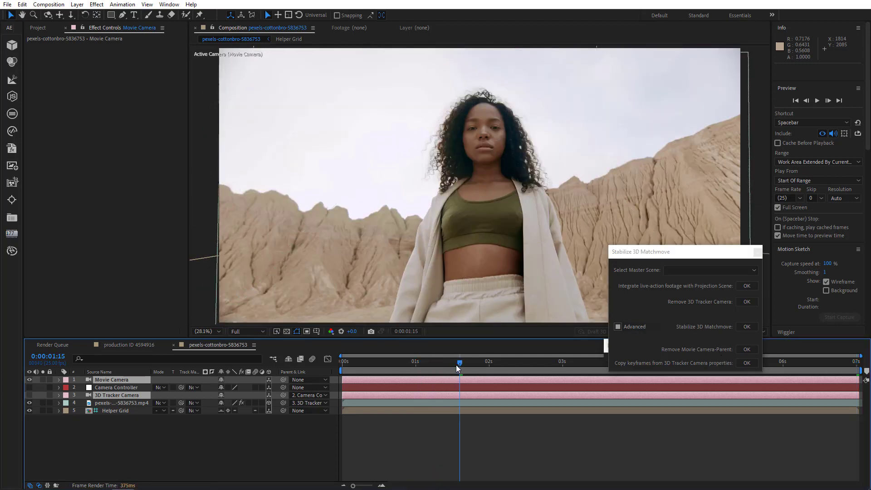
pyautogui.click(125, 403)
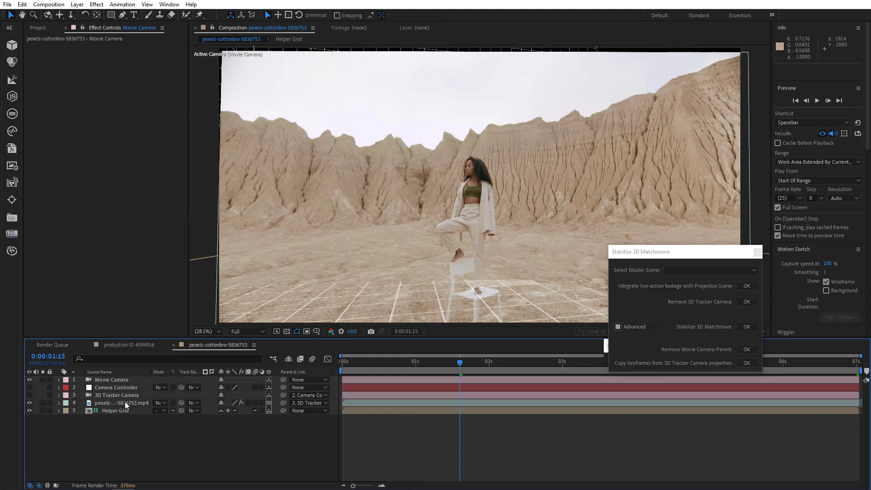
pyautogui.click(124, 380)
pyautogui.press('u')
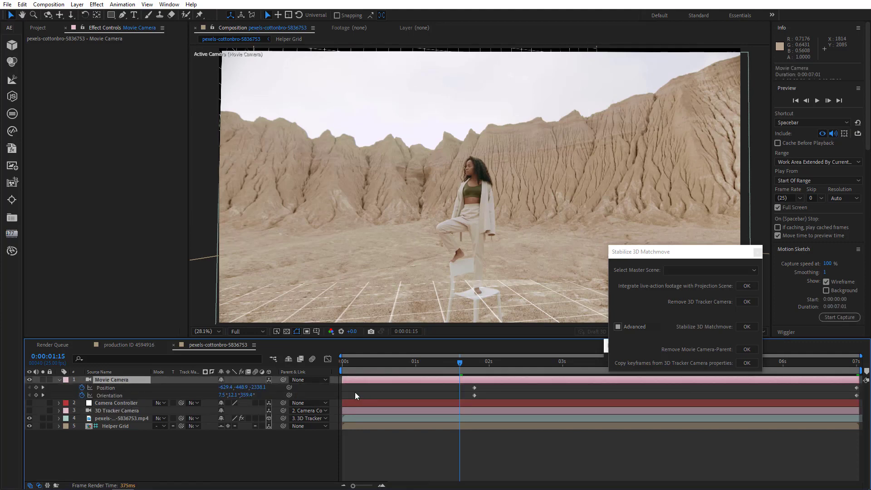
pyautogui.moveTo(470, 366); pyautogui.dragTo(515, 391)
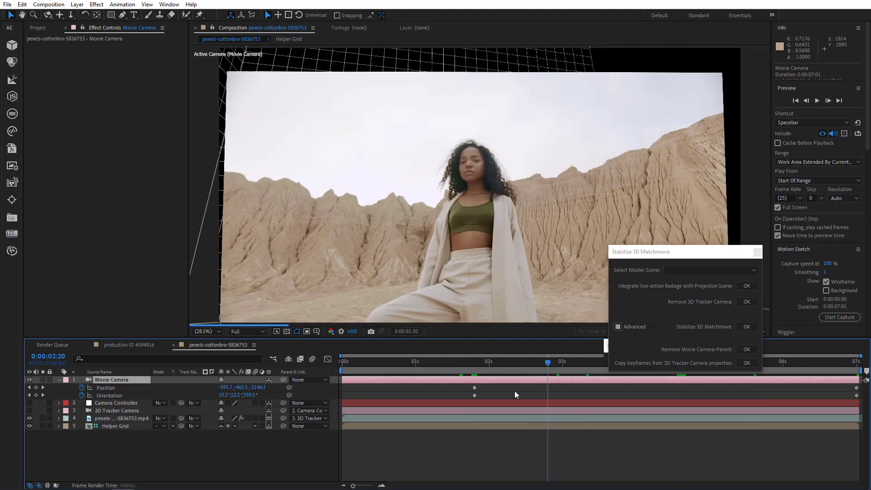
pyautogui.press('j')
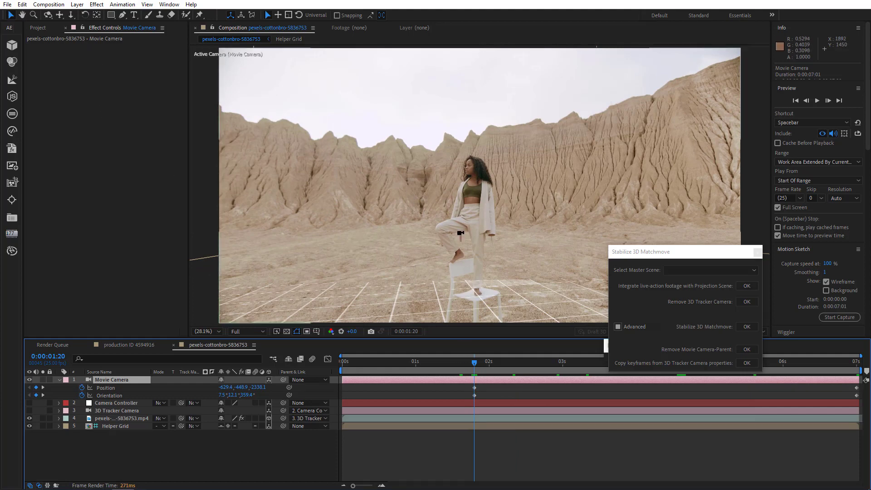
pyautogui.moveTo(473, 228)
pyautogui.mouseDown()
pyautogui.moveTo(386, 317)
pyautogui.moveTo(488, 216)
pyautogui.moveTo(485, 204)
pyautogui.moveTo(486, 218)
pyautogui.mouseUp()
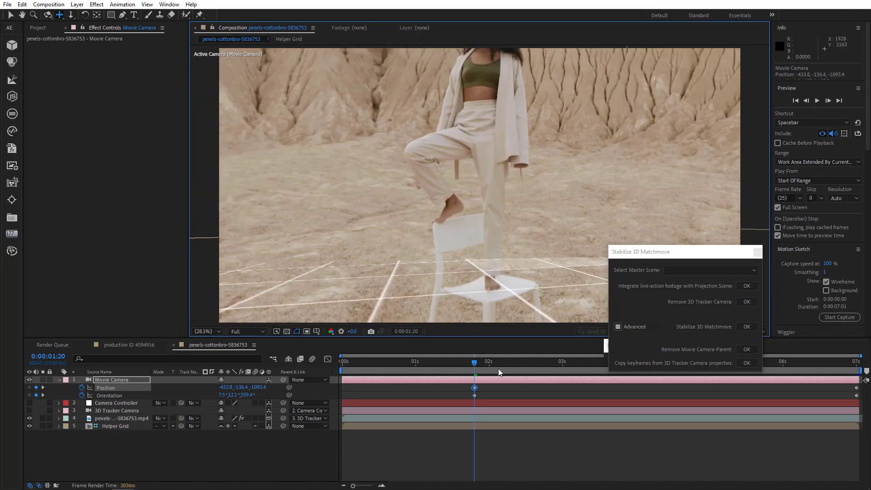
# Scrub through the timeline to review the Movie Camera framing at several frames up to the end.
pyautogui.click(556, 366)
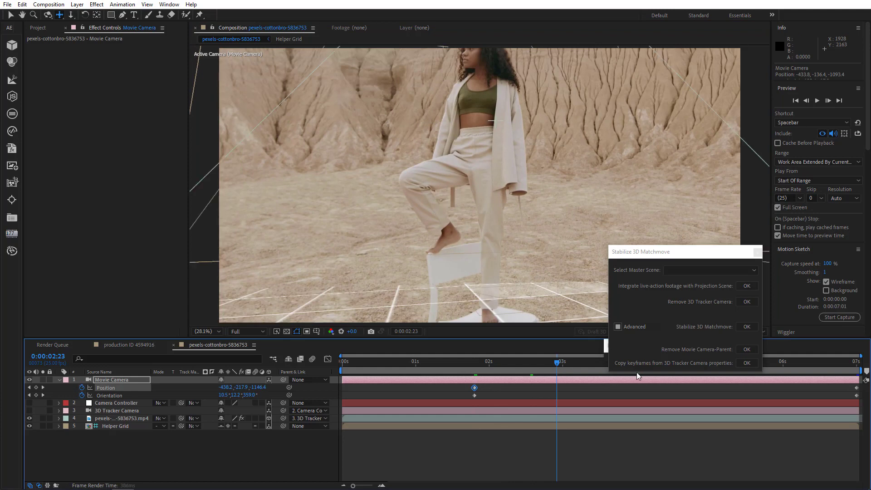
pyautogui.click(641, 372)
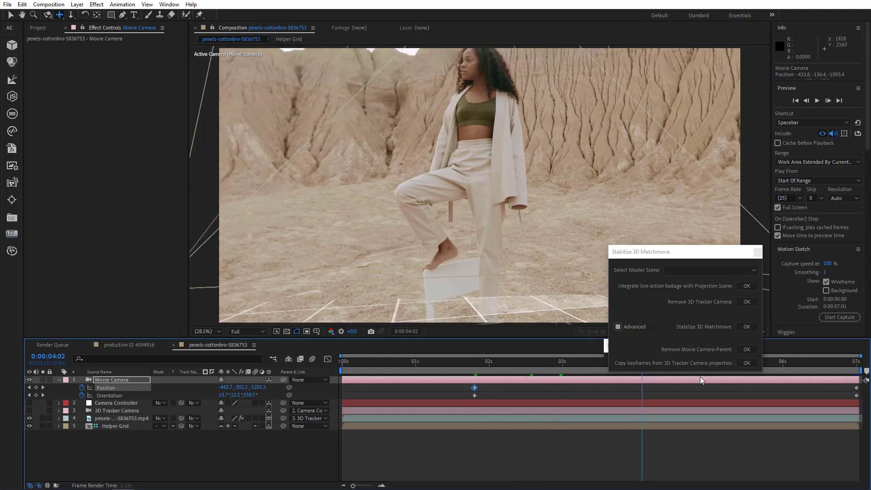
pyautogui.click(817, 380)
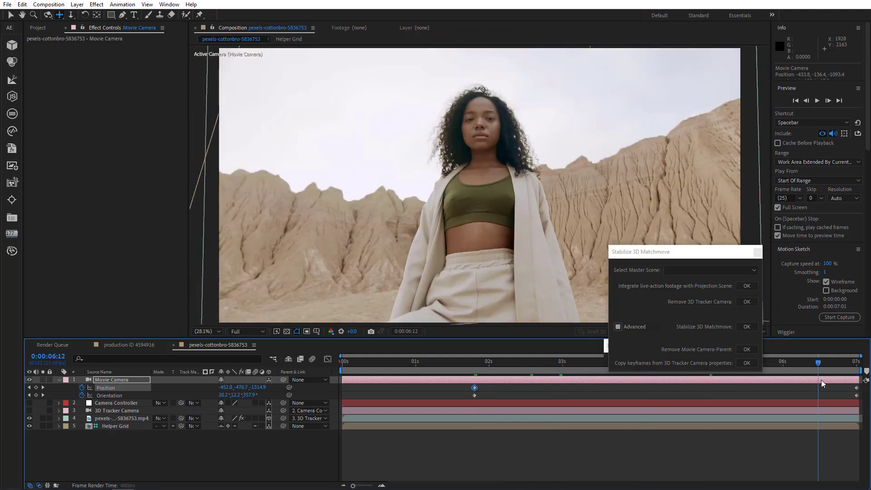
pyautogui.press('End')
pyautogui.scroll(5, 504, 184)
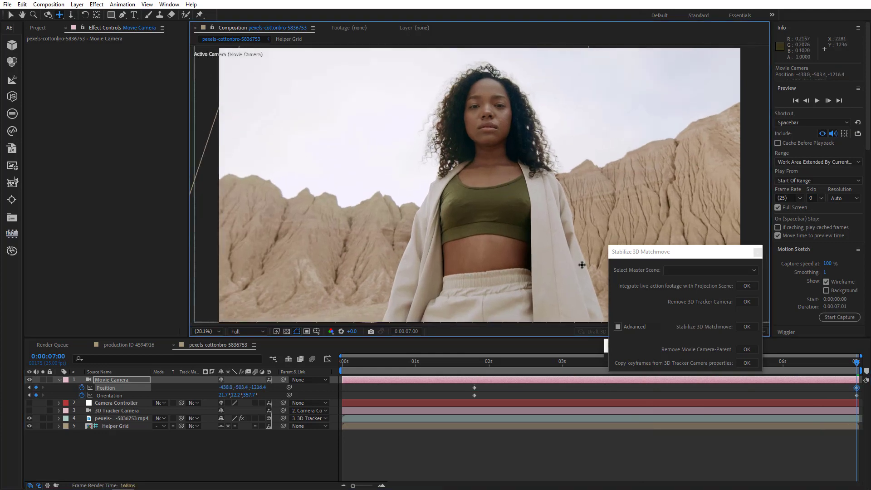
pyautogui.click(783, 363)
pyautogui.moveTo(784, 363); pyautogui.dragTo(474, 355)
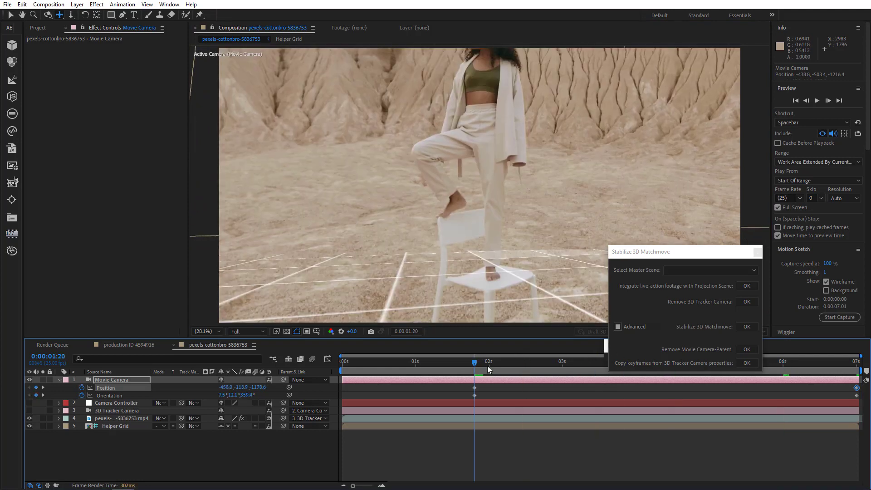
# Set the work area to start at 0:00:01:20 and preview the stabilized clip.
pyautogui.moveTo(340, 370); pyautogui.dragTo(471, 383)
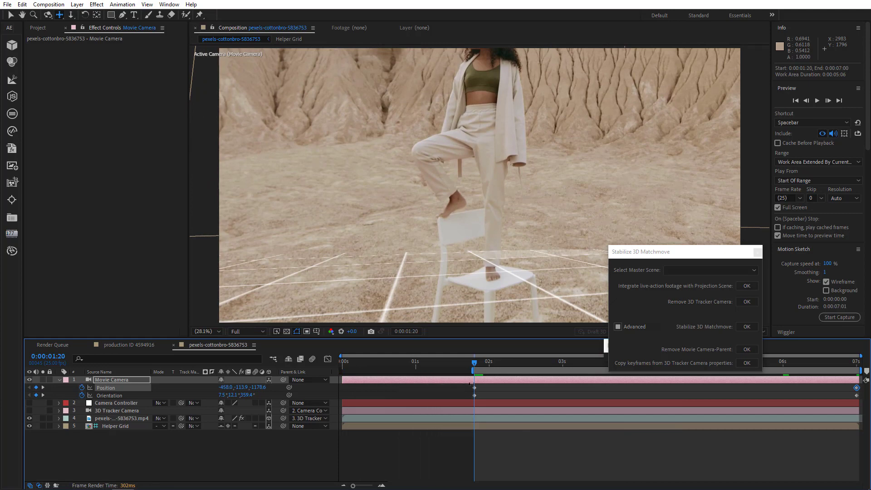
pyautogui.moveTo(855, 364); pyautogui.dragTo(856, 365)
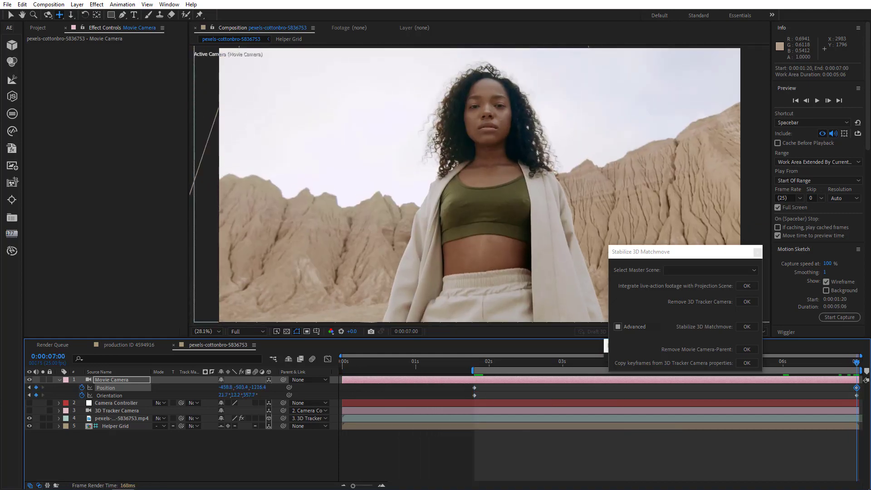
pyautogui.moveTo(478, 356)
pyautogui.mouseDown()
pyautogui.moveTo(467, 359)
pyautogui.moveTo(474, 358)
pyautogui.mouseUp()
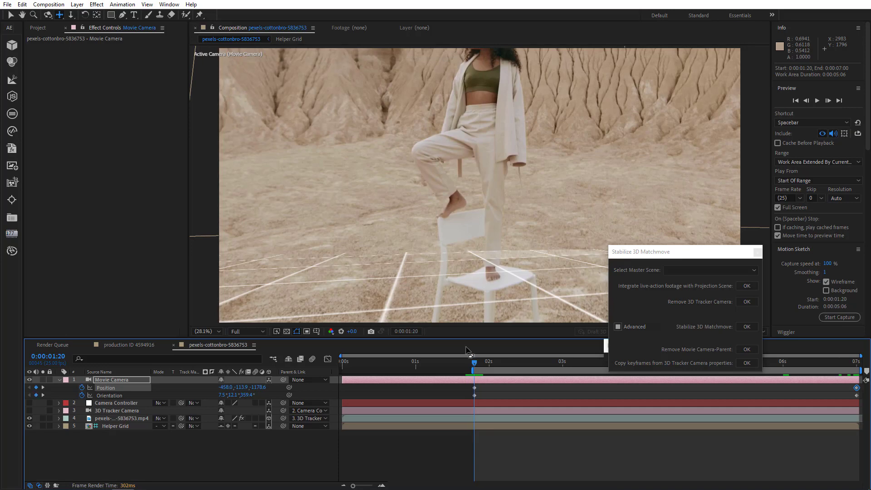
pyautogui.press('space')
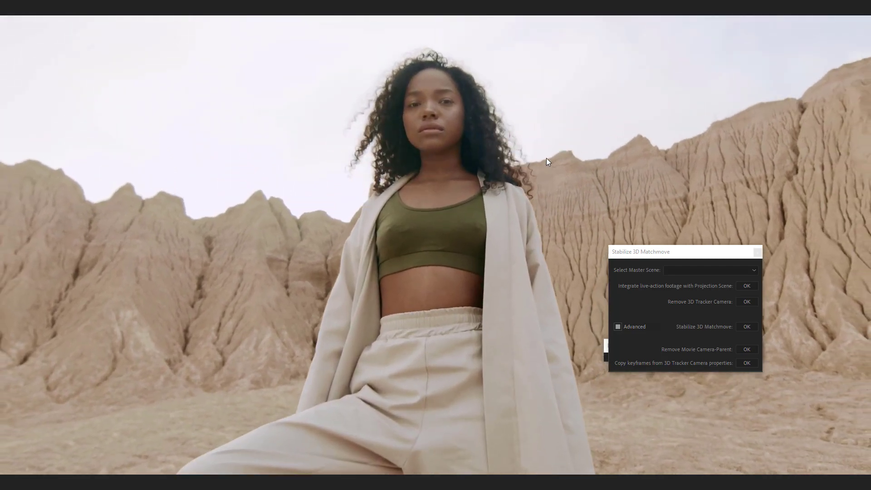
pyautogui.click(466, 243)
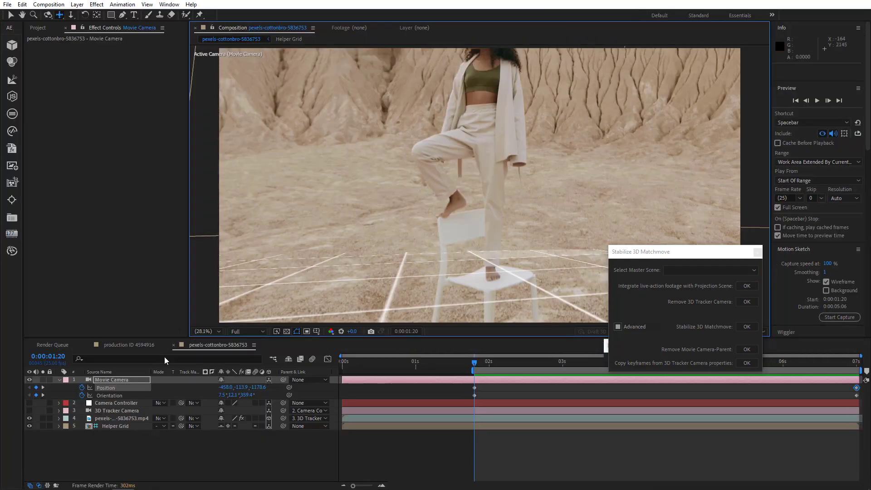
# Trim the composition to the work area.
pyautogui.click(145, 450)
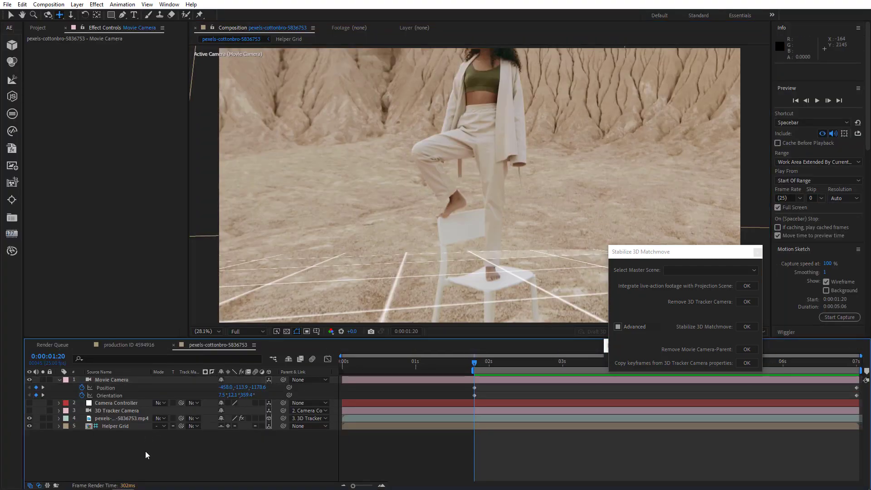
pyautogui.rightClick(515, 369)
pyautogui.click(532, 391)
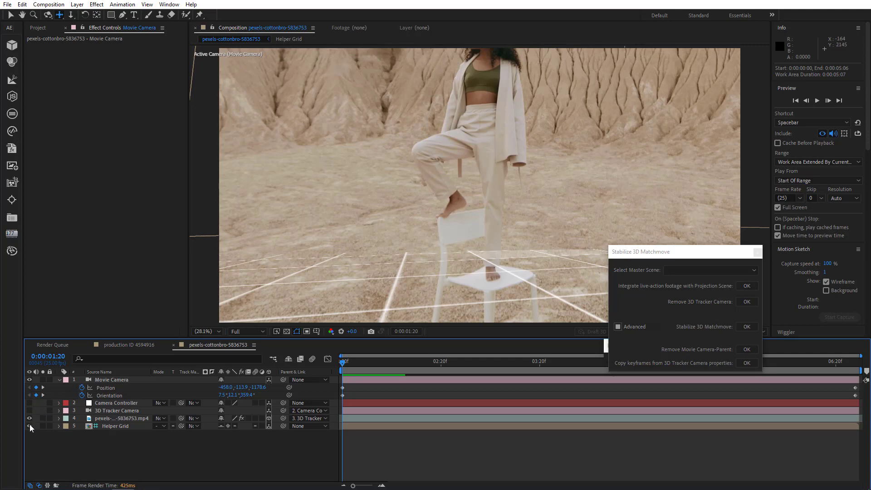
# Collapse the Movie Camera properties and preview the trimmed, stabilized composition.
pyautogui.click(59, 380)
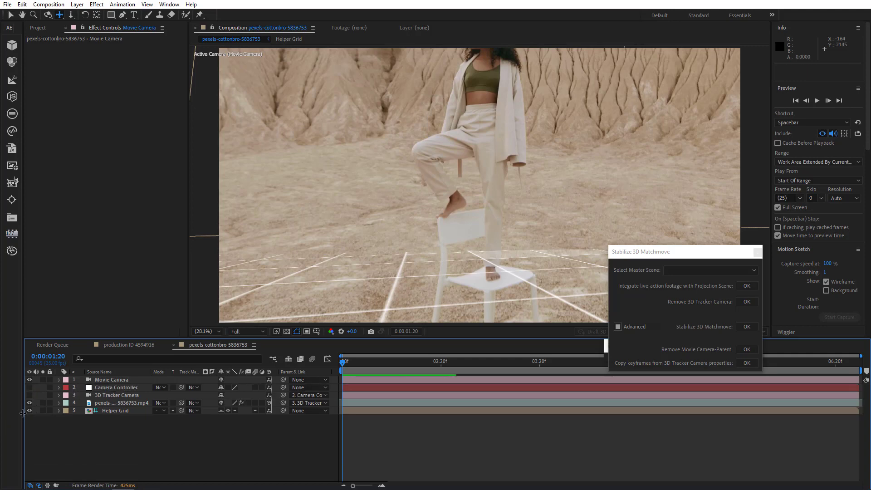
pyautogui.click(820, 99)
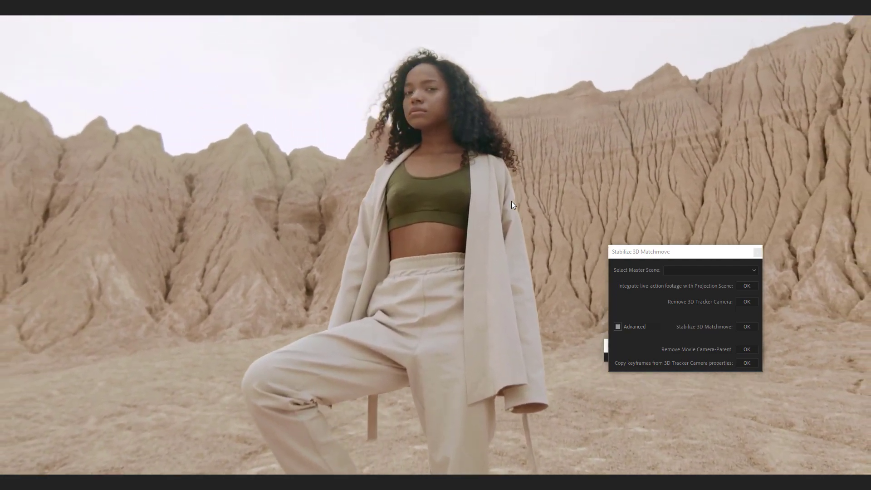
pyautogui.press('space')
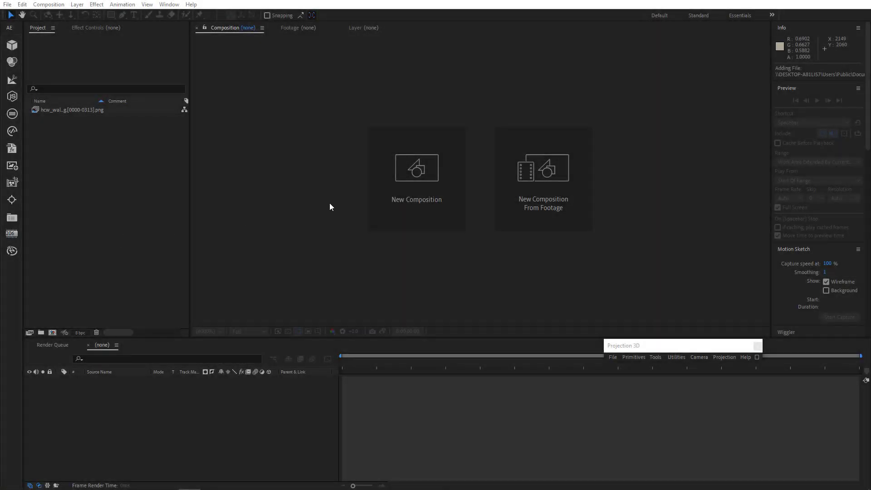
# Create a new 1920x1080 composition and add the hcw_walking_sitting[0000-0313].png sequence to it.
pyautogui.click(415, 186)
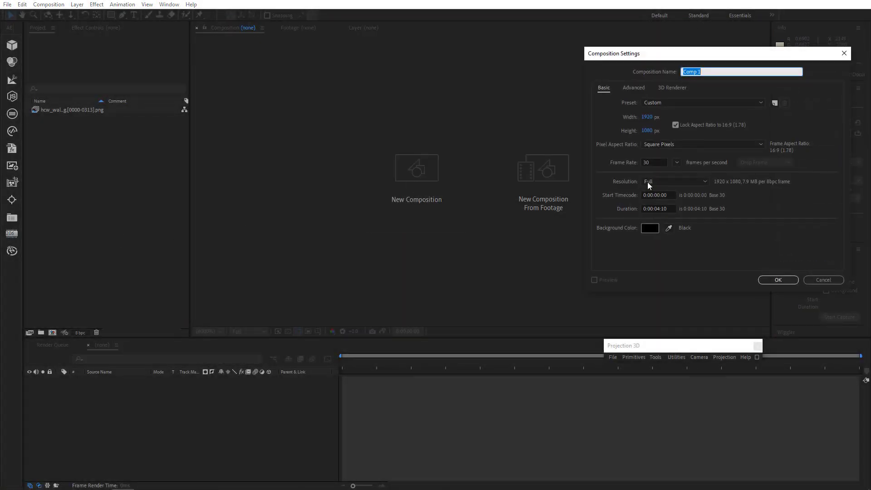
pyautogui.click(778, 280)
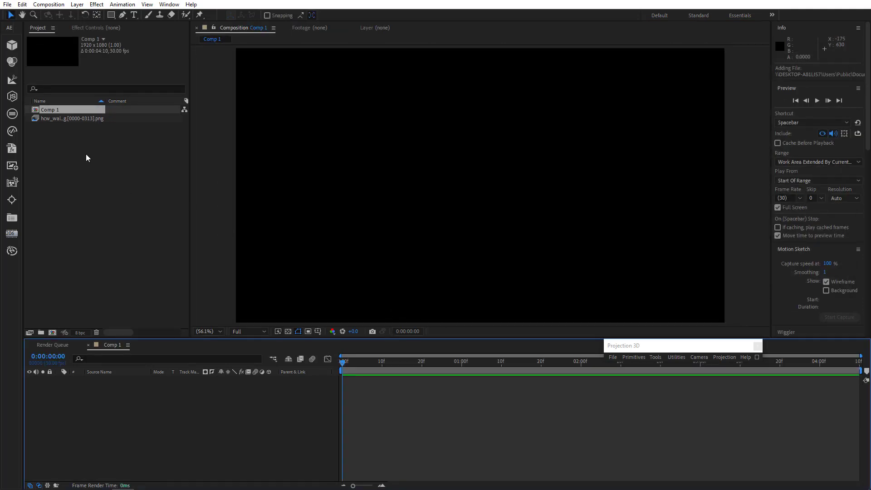
pyautogui.moveTo(71, 120); pyautogui.dragTo(130, 414)
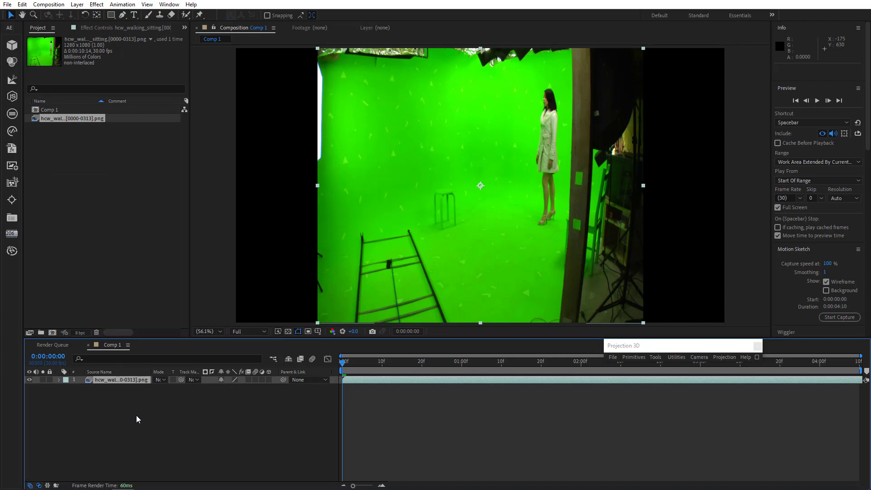
# Fit the footage layer to the composition and draw a four-point mask around the standing woman.
pyautogui.hotkey('ctrl', 'alt', 'f')
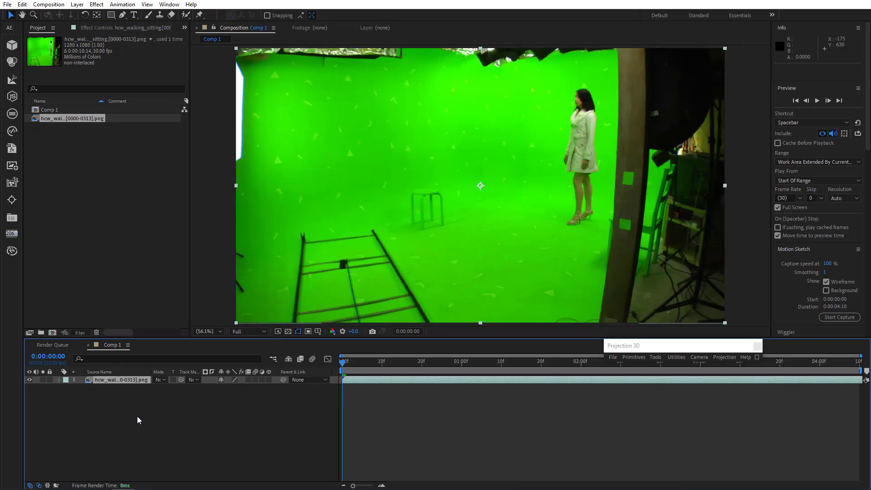
pyautogui.click(122, 15)
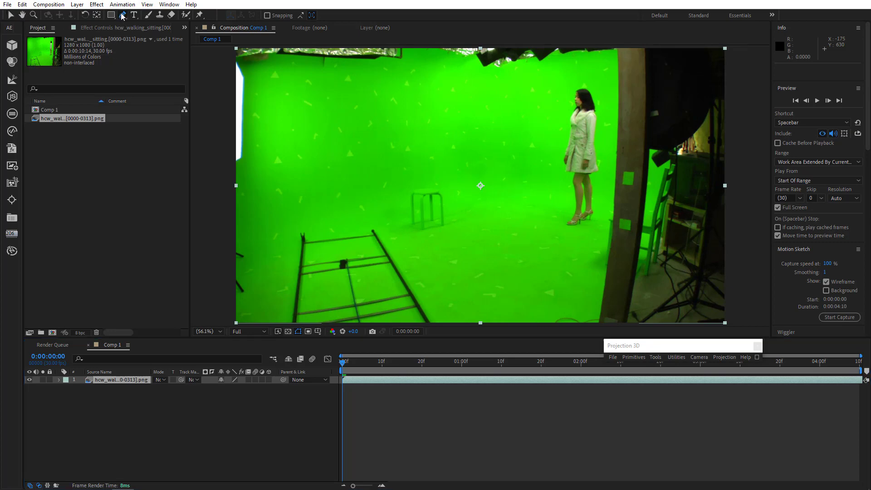
pyautogui.click(545, 233)
pyautogui.click(605, 230)
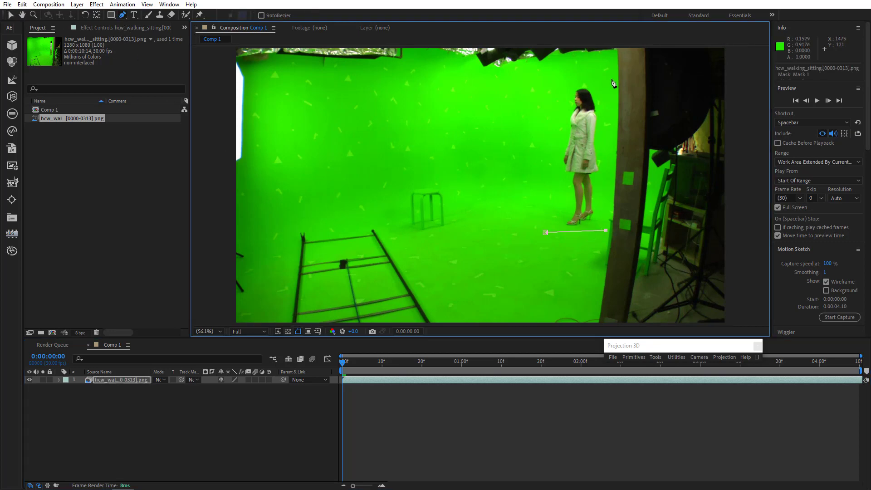
pyautogui.click(611, 78)
pyautogui.click(545, 234)
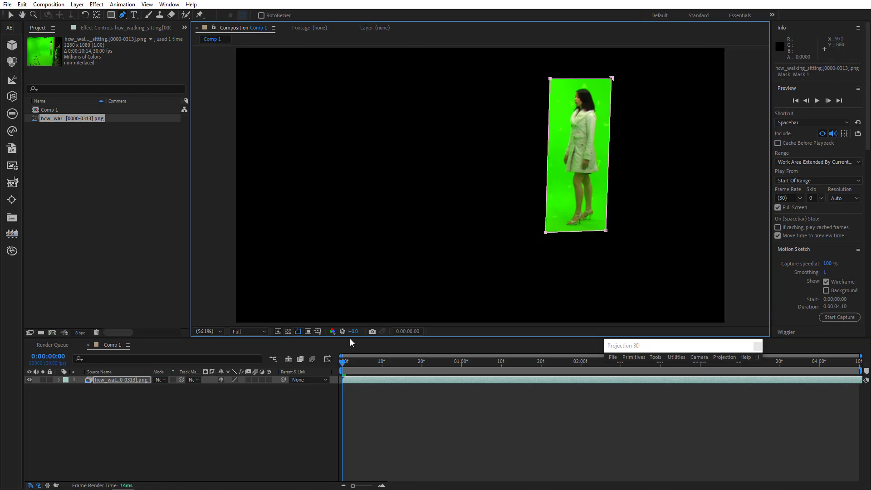
# Enable keyframing for the mask path and reshape the mask over the first second to follow the woman.
pyautogui.press('m')
pyautogui.click(89, 395)
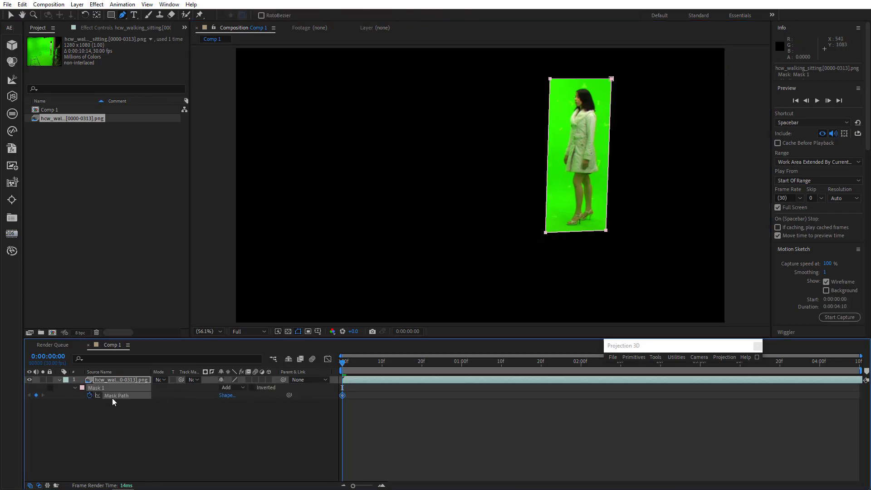
pyautogui.click(382, 363)
pyautogui.click(36, 395)
pyautogui.moveTo(422, 365)
pyautogui.mouseDown()
pyautogui.moveTo(447, 370)
pyautogui.moveTo(438, 370)
pyautogui.mouseUp()
pyautogui.moveTo(545, 232); pyautogui.dragTo(586, 240)
pyautogui.click(502, 366)
pyautogui.press('v')
pyautogui.click(588, 239)
pyautogui.moveTo(520, 235); pyautogui.dragTo(519, 241)
pyautogui.moveTo(501, 365); pyautogui.dragTo(437, 368)
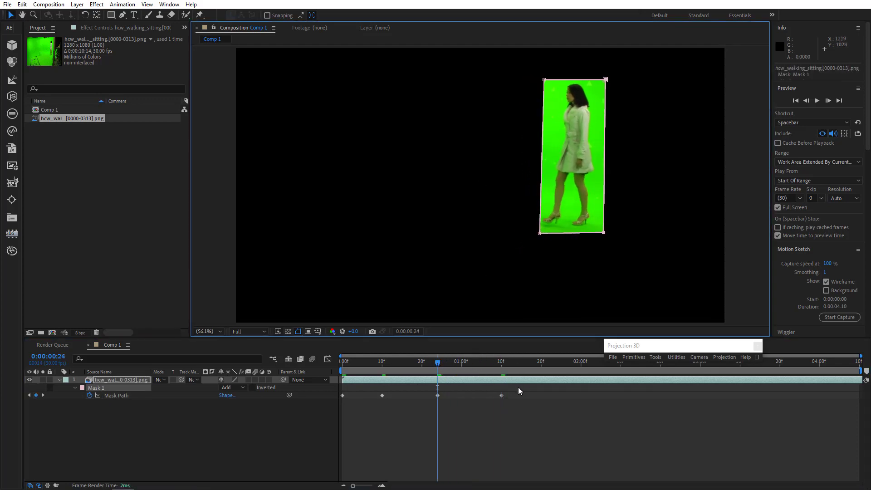
# Continue keyframing the mask path so it follows the walking woman up to about 0:00:02:00.
pyautogui.moveTo(504, 366); pyautogui.dragTo(580, 379)
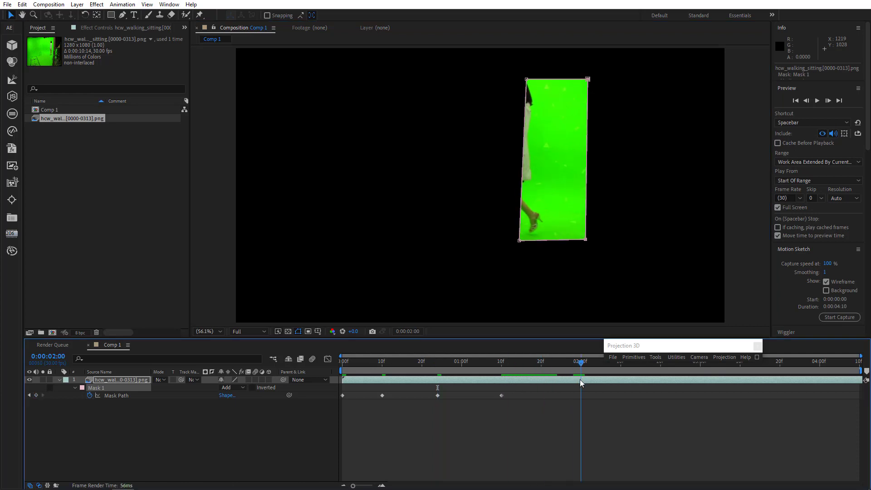
pyautogui.doubleClick(548, 240)
pyautogui.moveTo(548, 240); pyautogui.dragTo(517, 248)
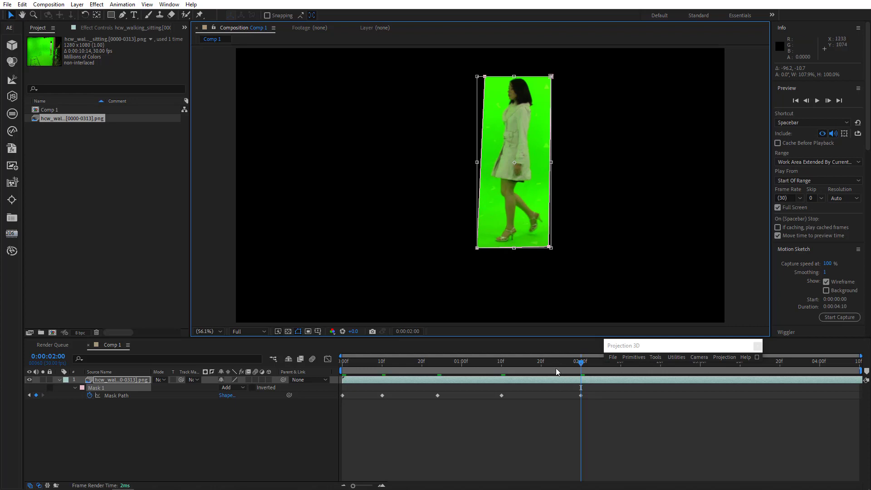
pyautogui.moveTo(556, 368); pyautogui.dragTo(537, 368)
pyautogui.click(494, 259)
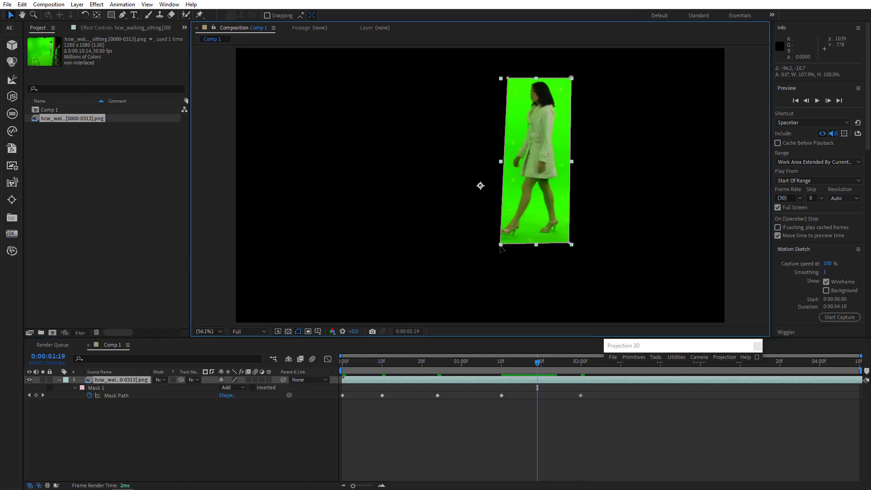
pyautogui.moveTo(501, 244); pyautogui.dragTo(492, 245)
pyautogui.moveTo(516, 366); pyautogui.dragTo(584, 383)
pyautogui.moveTo(549, 247); pyautogui.dragTo(556, 250)
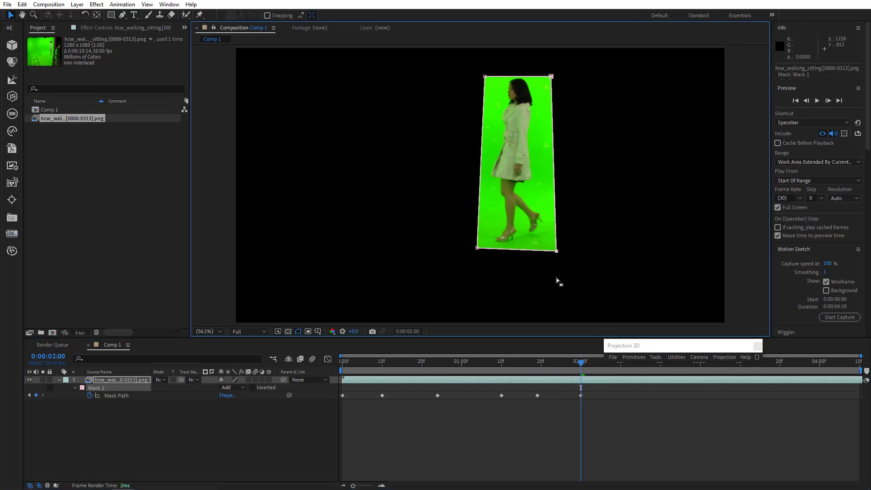
pyautogui.moveTo(550, 365); pyautogui.dragTo(661, 391)
# Move and scale the mask at later frames to keep the woman inside as she sits, through 0:00:04:09.
pyautogui.doubleClick(556, 250)
pyautogui.moveTo(526, 223); pyautogui.dragTo(501, 222)
pyautogui.moveTo(451, 162); pyautogui.dragTo(434, 160)
pyautogui.moveTo(481, 74); pyautogui.dragTo(482, 71)
pyautogui.moveTo(481, 249); pyautogui.dragTo(482, 262)
pyautogui.moveTo(581, 363); pyautogui.dragTo(616, 371)
pyautogui.moveTo(459, 254); pyautogui.dragTo(448, 257)
pyautogui.moveTo(616, 384); pyautogui.dragTo(711, 401)
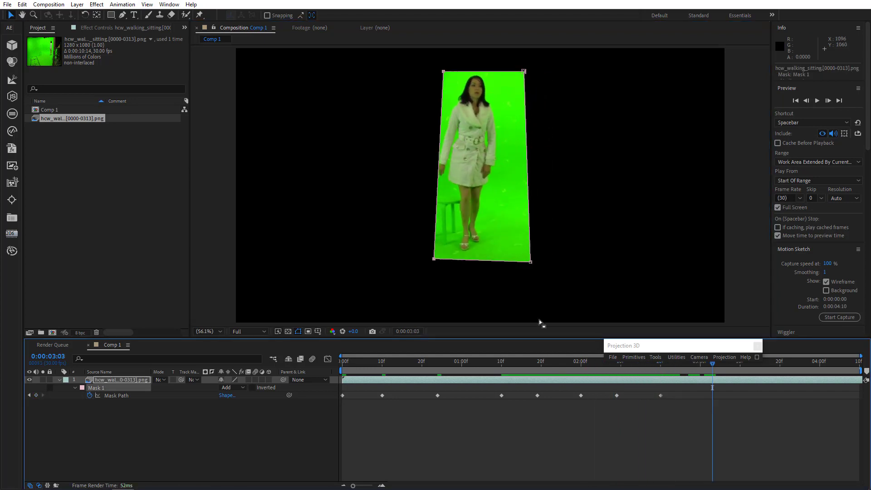
pyautogui.doubleClick(529, 262)
pyautogui.moveTo(509, 244); pyautogui.dragTo(494, 242)
pyautogui.moveTo(663, 370); pyautogui.dragTo(855, 388)
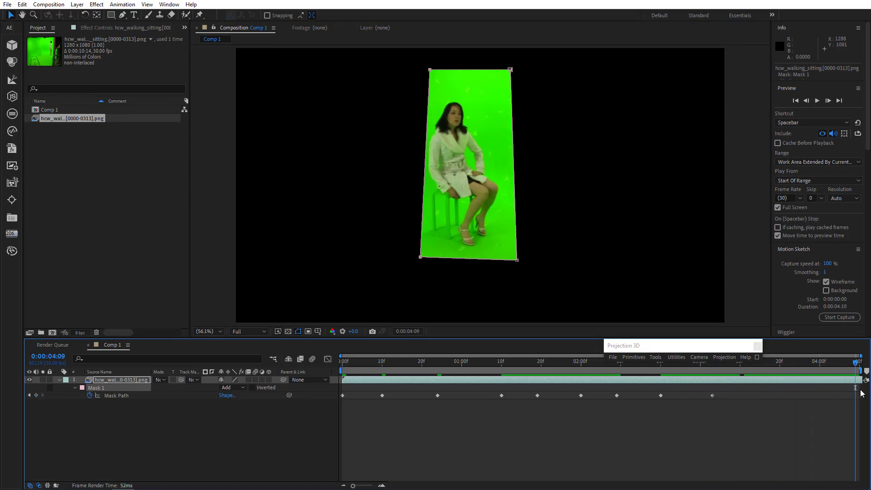
# Set the mask mode to Subtract so the woman is cut out of the footage.
pyautogui.moveTo(392, 361); pyautogui.dragTo(260, 361)
pyautogui.press(',')
pyautogui.click(228, 388)
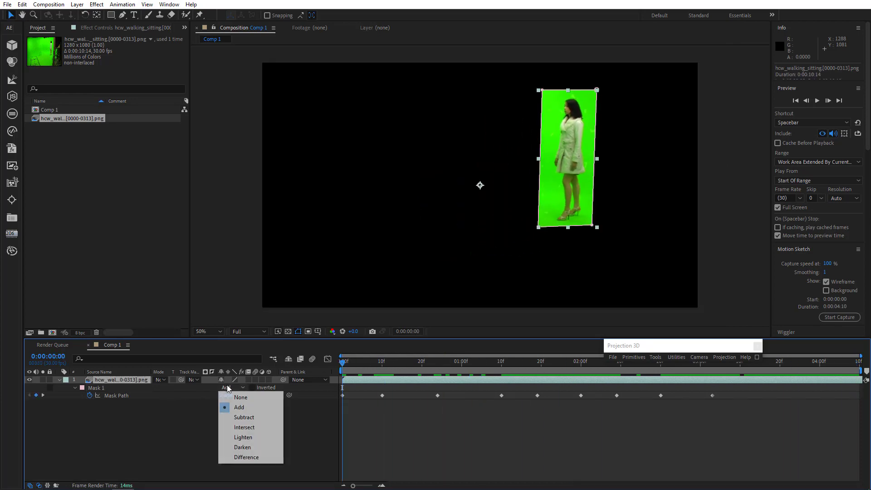
pyautogui.click(247, 417)
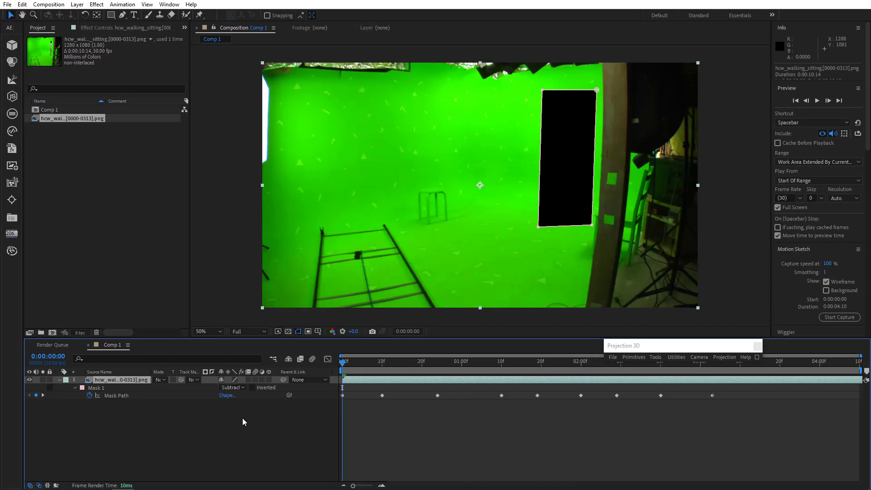
# Pre-compose the footage layer, moving all attributes into the new composition.
pyautogui.click(59, 379)
pyautogui.click(77, 4)
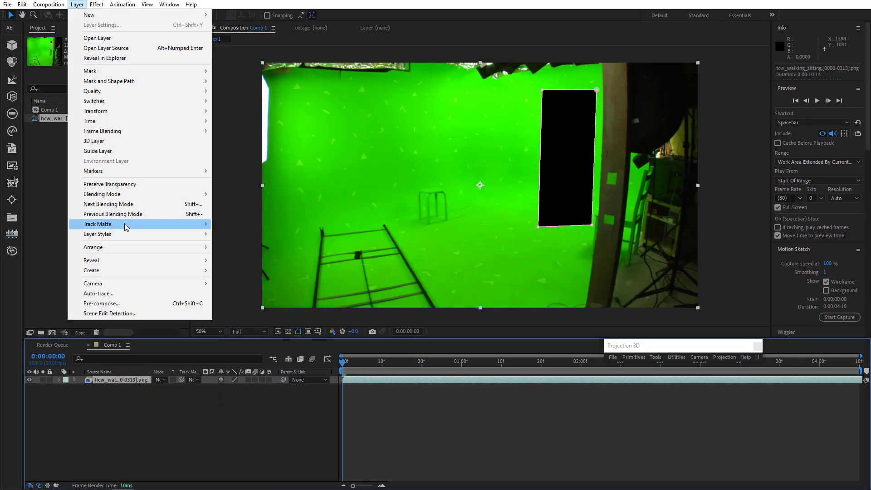
pyautogui.click(102, 304)
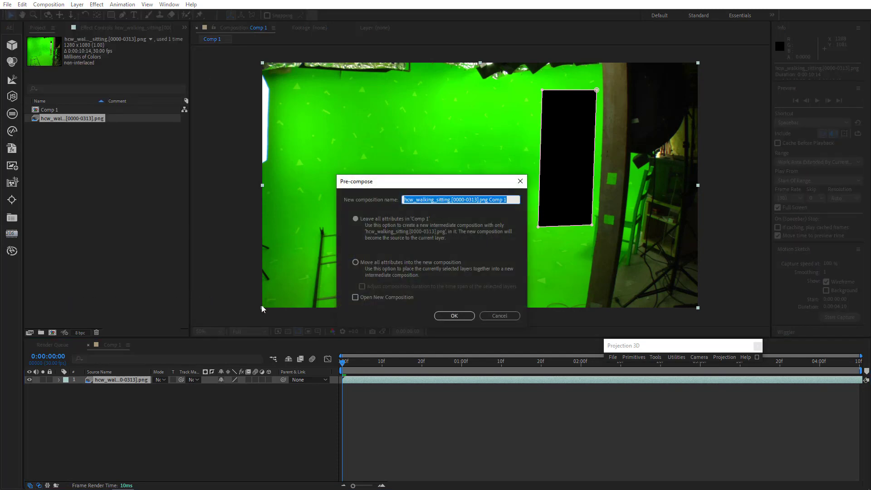
pyautogui.click(377, 263)
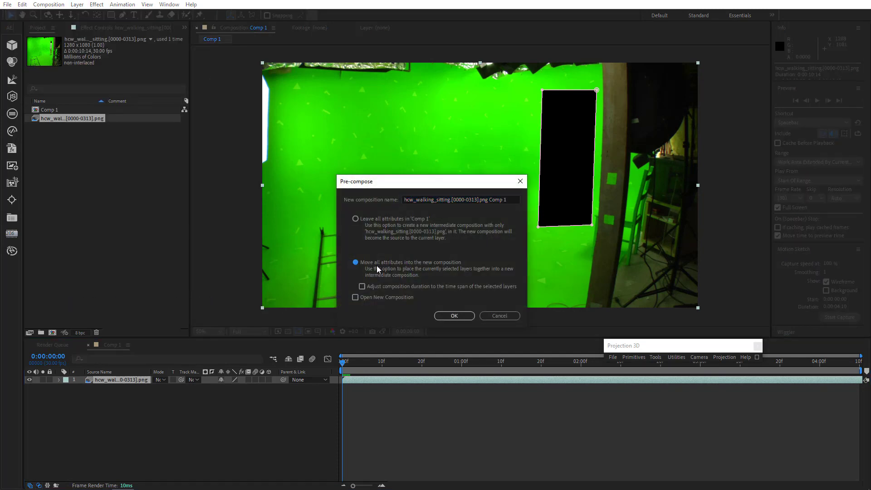
pyautogui.click(452, 316)
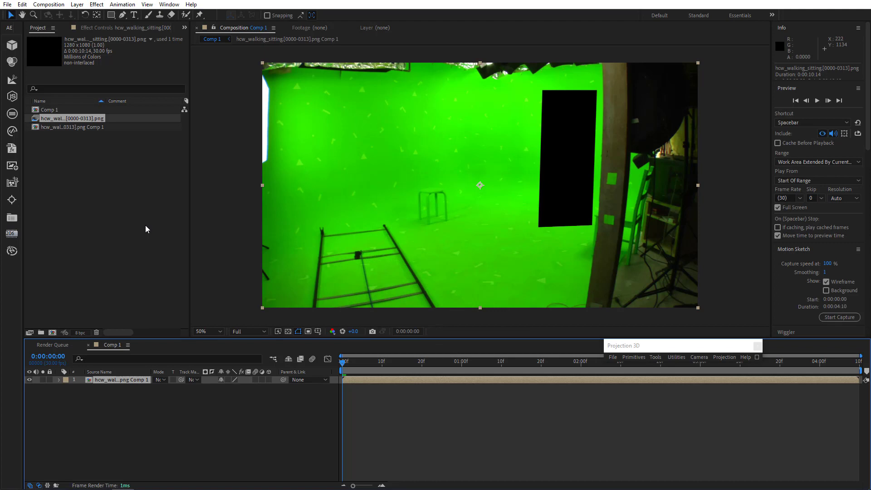
# Run Track Camera on the precomposed layer.
pyautogui.click(122, 4)
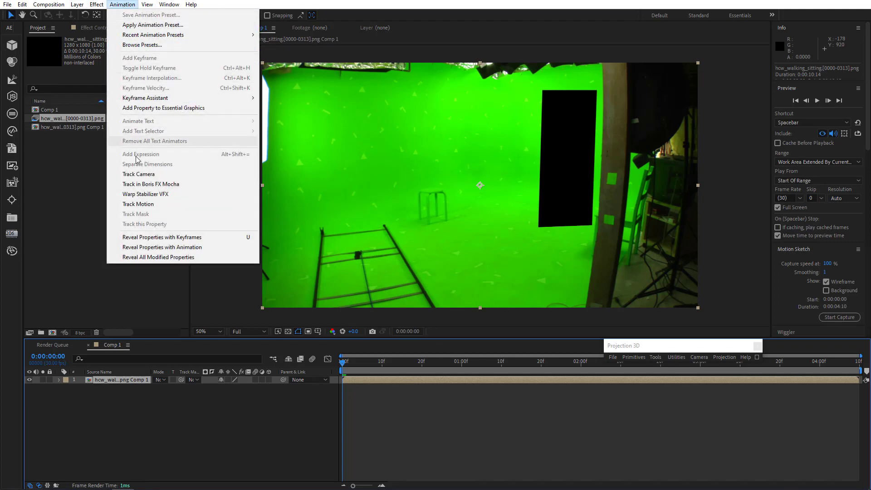
pyautogui.click(136, 174)
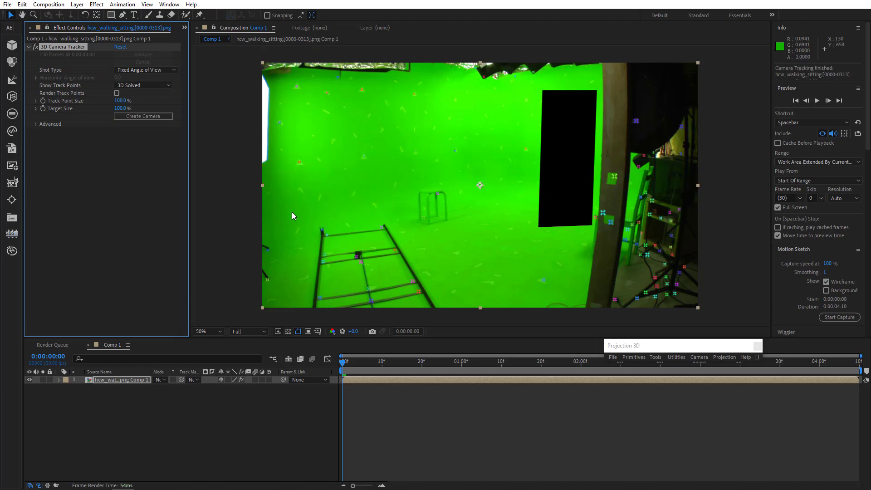
# At 0:00:04:01, select three floor track points, set them as ground plane and origin, and create a null and camera.
pyautogui.moveTo(349, 363); pyautogui.dragTo(823, 428)
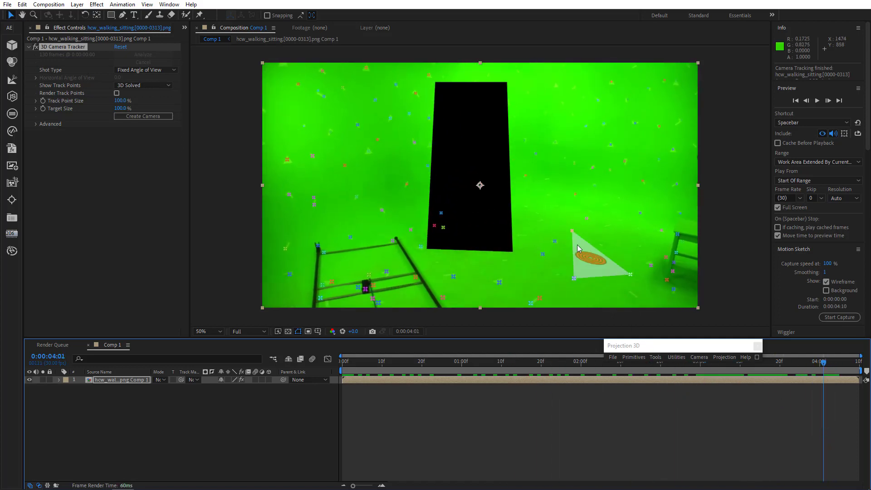
pyautogui.click(572, 230)
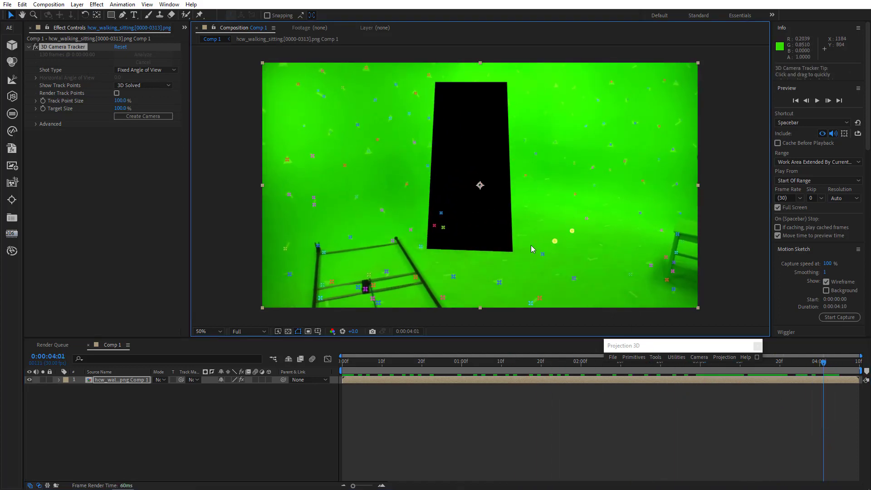
pyautogui.keyDown('shift'); pyautogui.click(411, 229); pyautogui.keyUp('shift')
pyautogui.keyDown('shift'); pyautogui.click(421, 247); pyautogui.keyUp('shift')
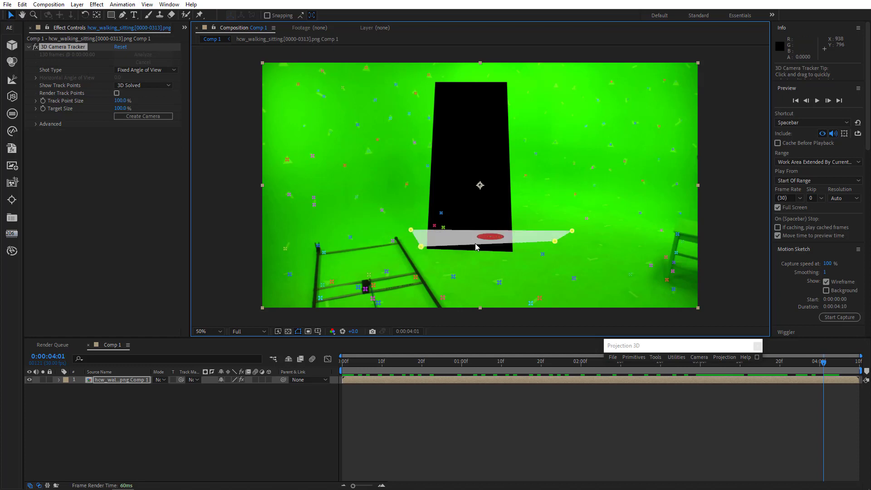
pyautogui.rightClick(477, 244)
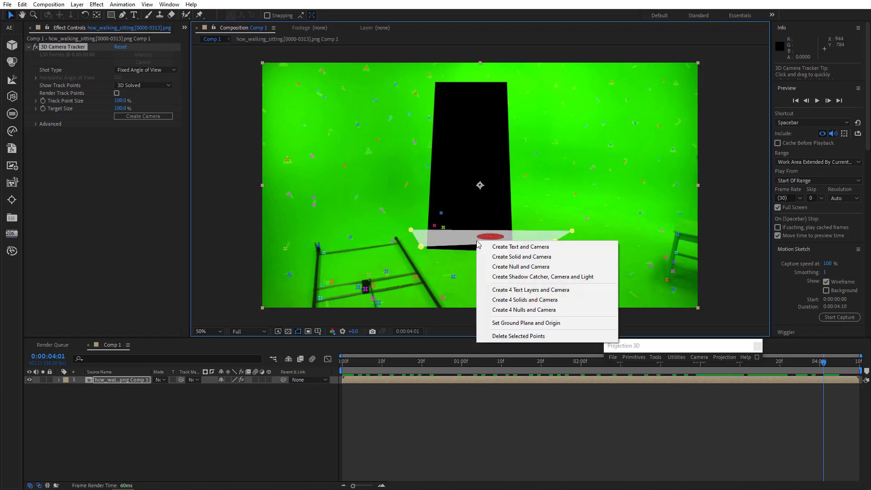
pyautogui.click(517, 322)
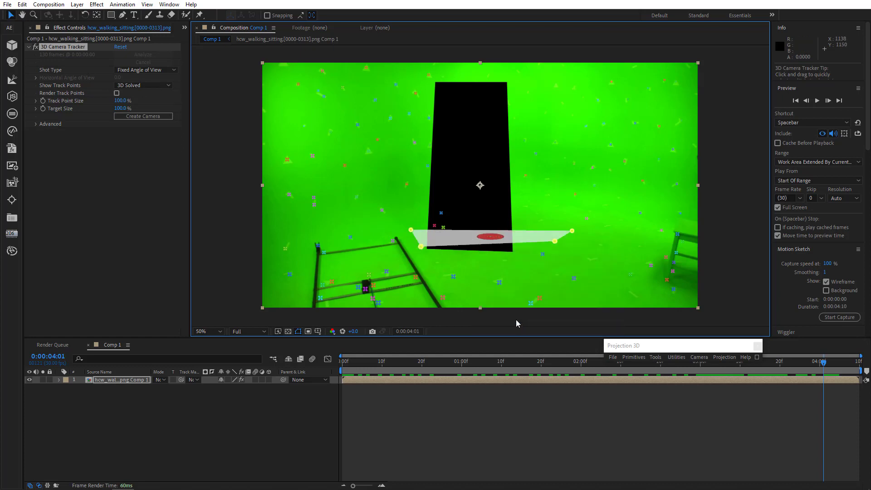
pyautogui.rightClick(488, 239)
pyautogui.click(507, 263)
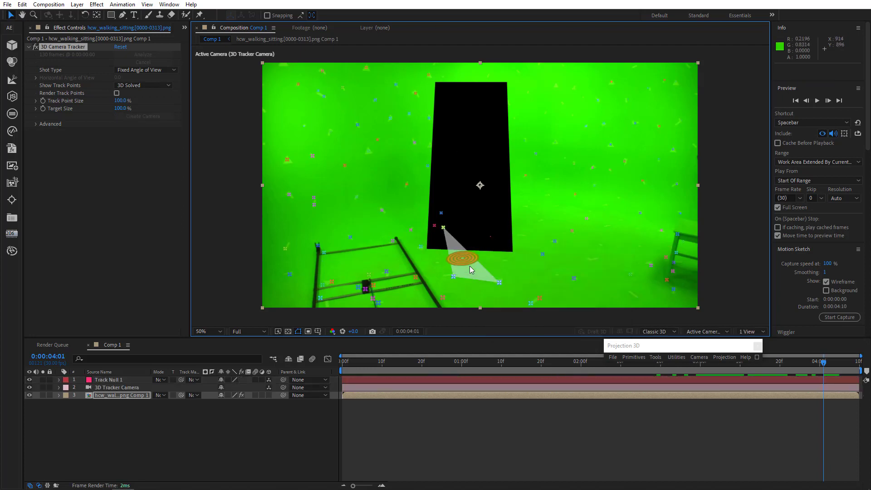
# Select the track null and preview the camera-tracked composition from the start.
pyautogui.press('Home')
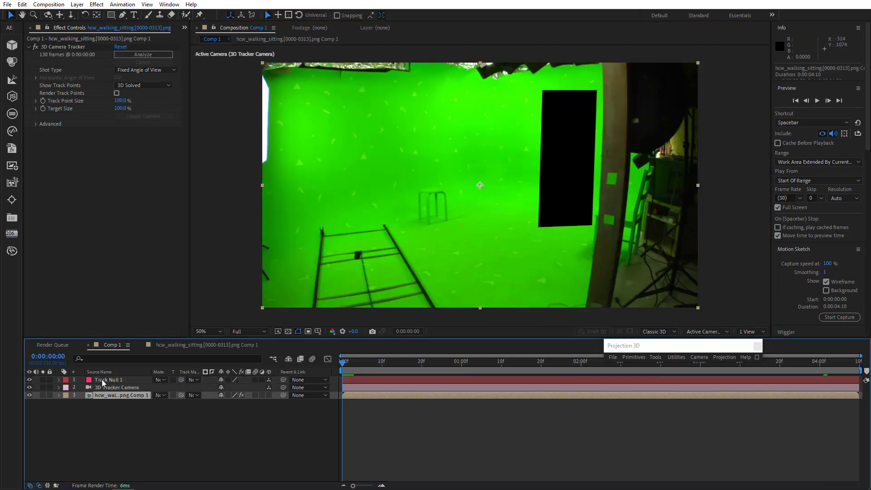
pyautogui.click(105, 380)
pyautogui.press('space')
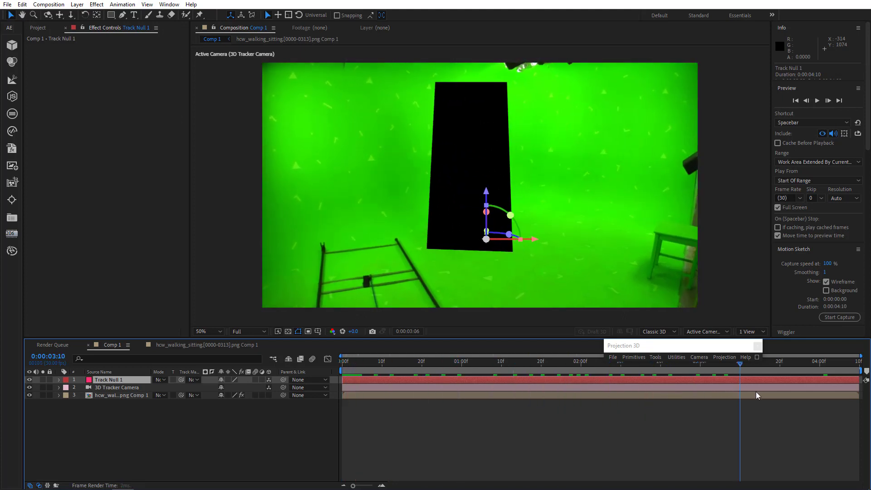
pyautogui.press('Home')
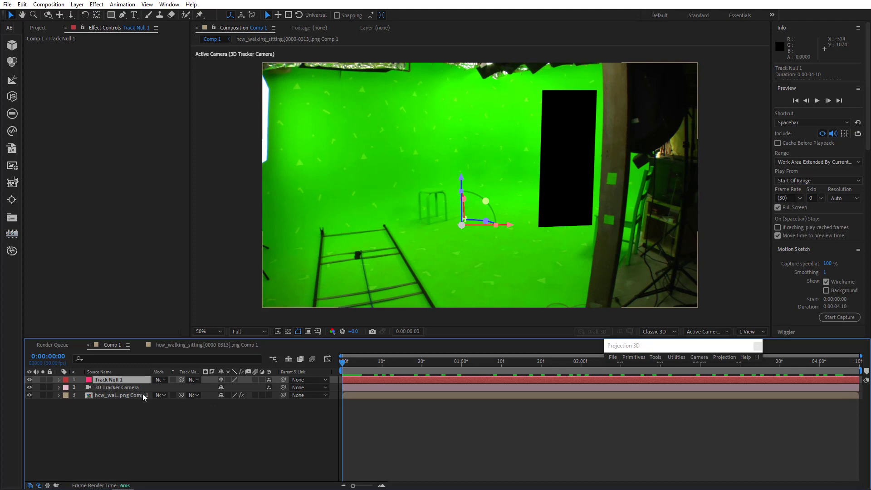
# Open the precomposition and set its mask mode to Add to isolate the woman.
pyautogui.click(136, 395)
pyautogui.doubleClick(136, 395)
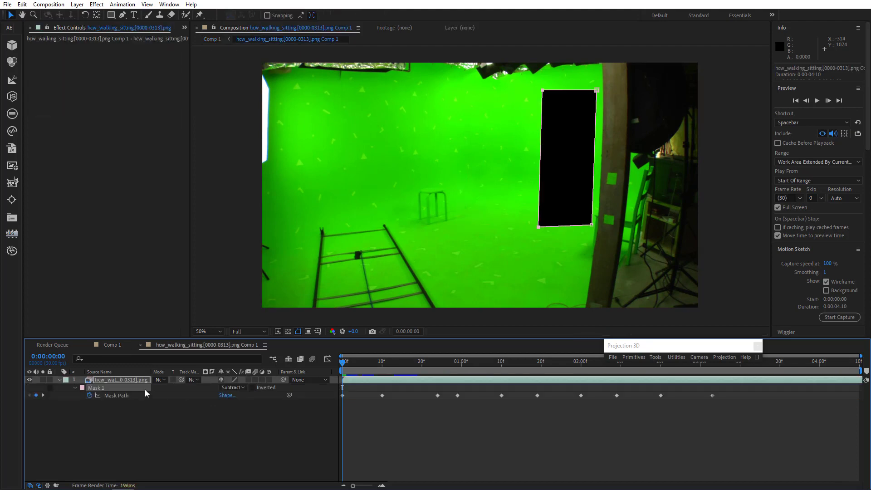
pyautogui.click(232, 388)
pyautogui.click(242, 407)
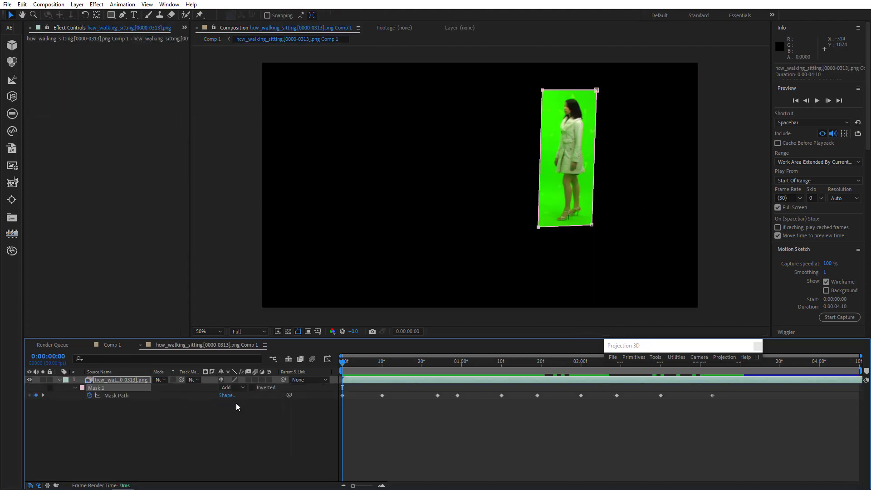
# Back in Comp 1, apply Keylight (1.2) to the precomposed layer and sample the green backdrop as screen colour.
pyautogui.click(113, 345)
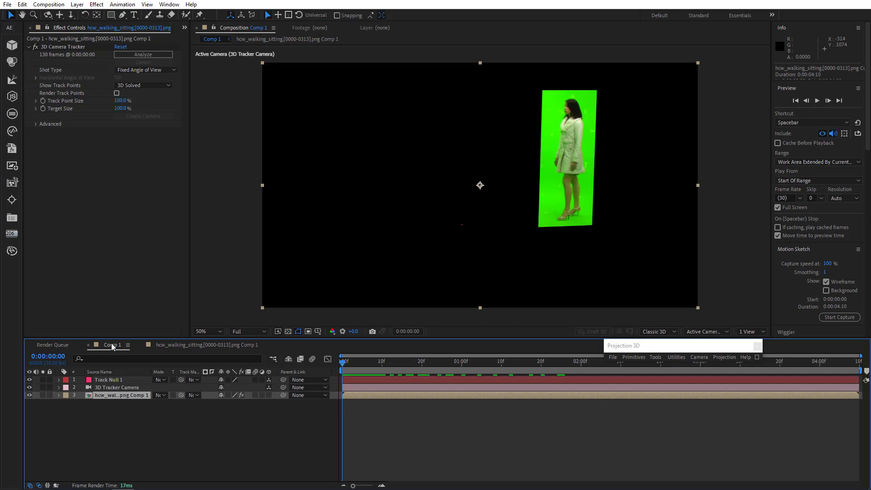
pyautogui.click(96, 5)
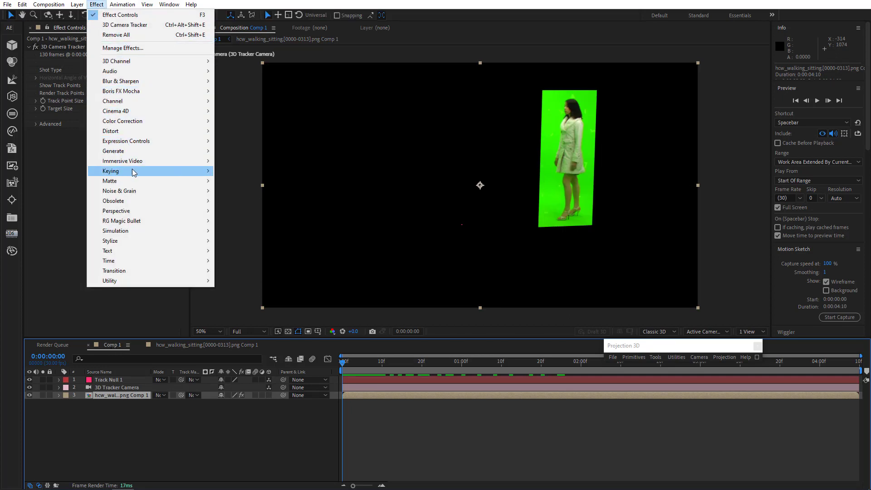
pyautogui.moveTo(131, 172)
pyautogui.click(263, 250)
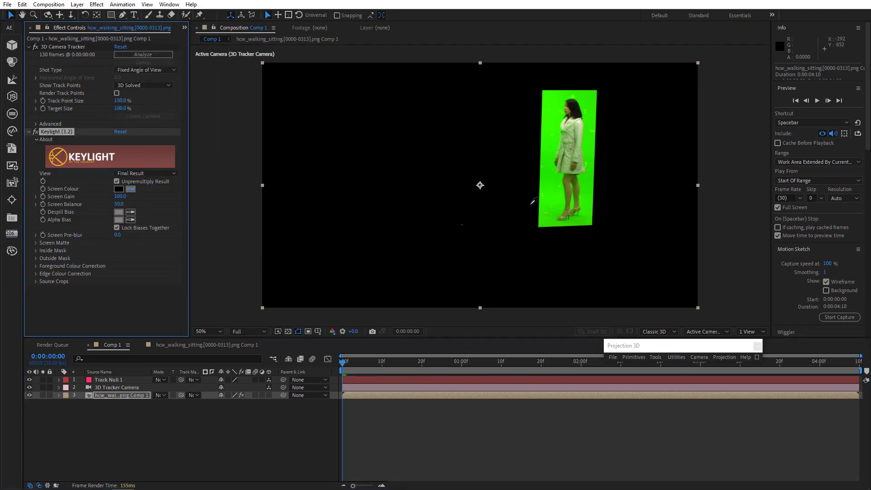
pyautogui.click(555, 207)
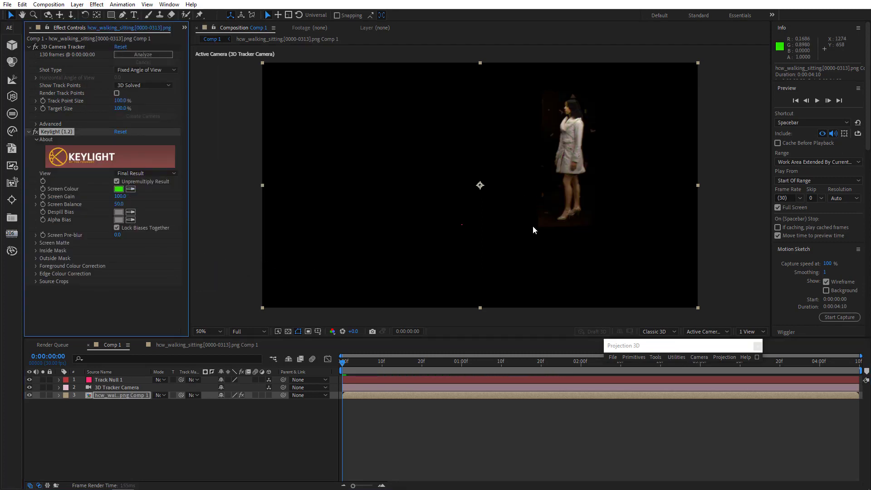
# Refine the Keylight screen matte, setting Clip Black to 17 and Clip White to 66 over the transparency grid.
pyautogui.click(36, 243)
pyautogui.moveTo(118, 249)
pyautogui.mouseDown()
pyautogui.moveTo(129, 247)
pyautogui.moveTo(117, 258)
pyautogui.mouseUp()
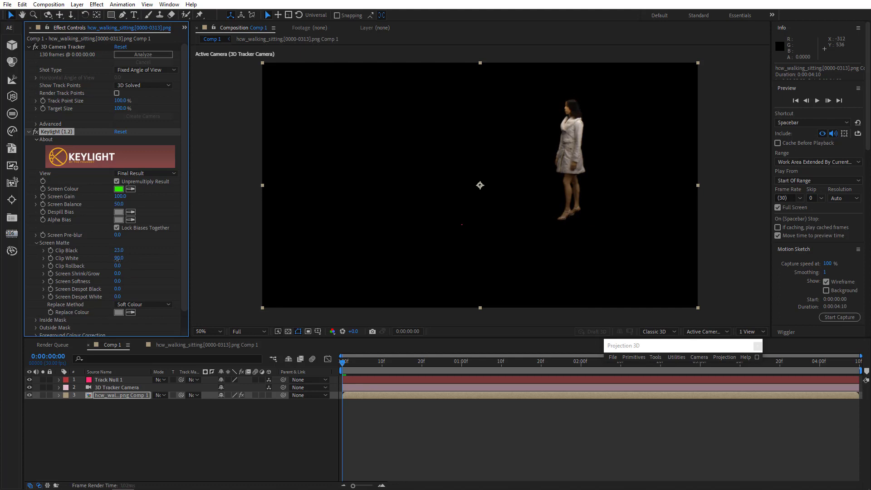
pyautogui.click(288, 331)
pyautogui.moveTo(401, 359); pyautogui.dragTo(724, 376)
pyautogui.scroll(2, 488, 190)
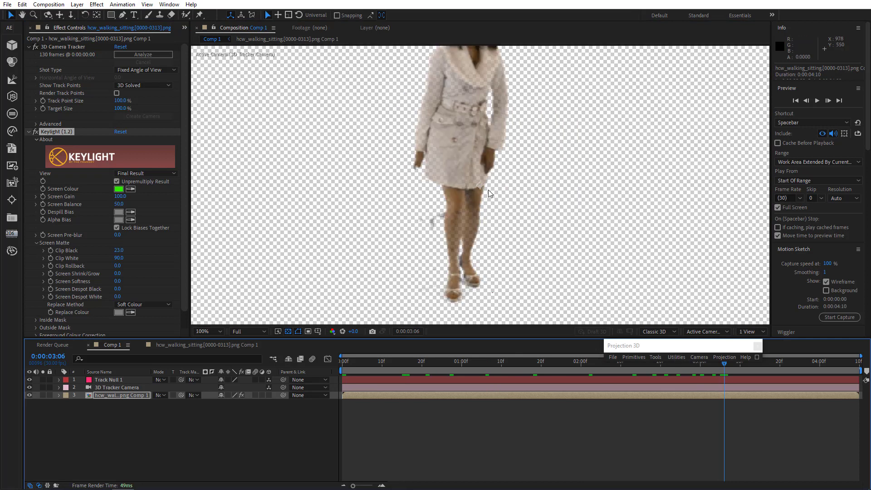
pyautogui.moveTo(123, 259)
pyautogui.mouseDown()
pyautogui.moveTo(111, 259)
pyautogui.moveTo(116, 251)
pyautogui.mouseUp()
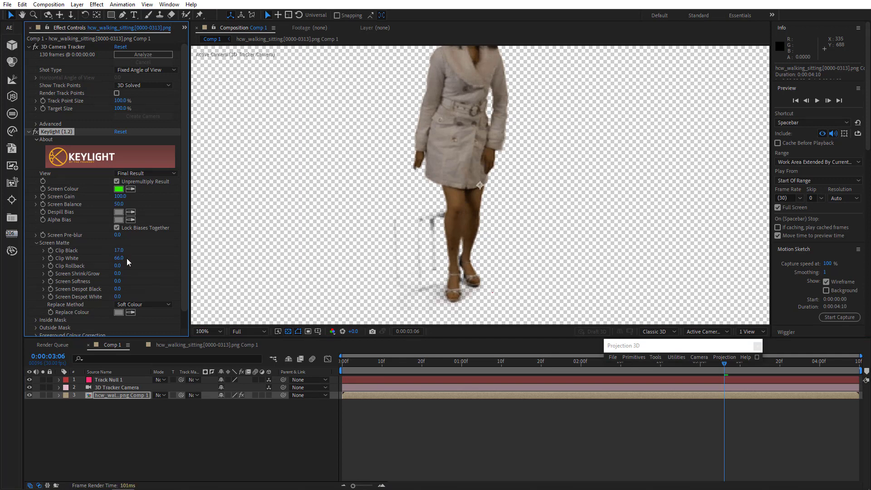
pyautogui.moveTo(347, 360); pyautogui.dragTo(856, 393)
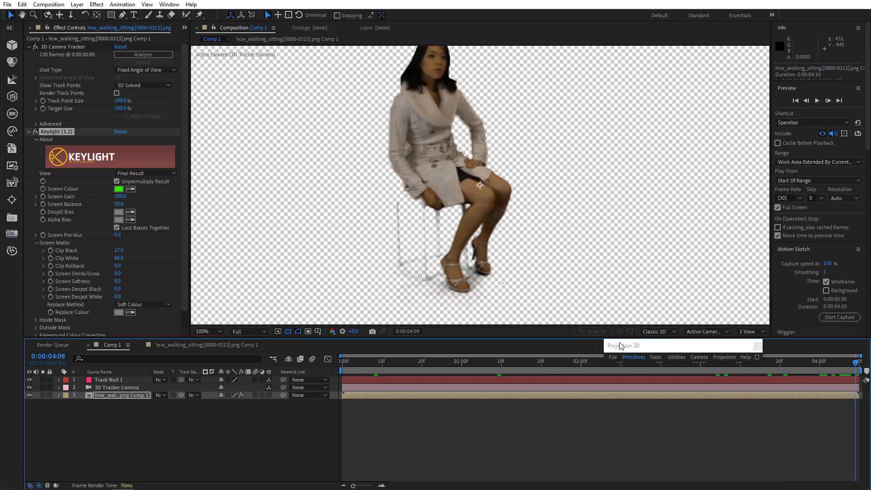
pyautogui.press(',')
pyautogui.press(',')
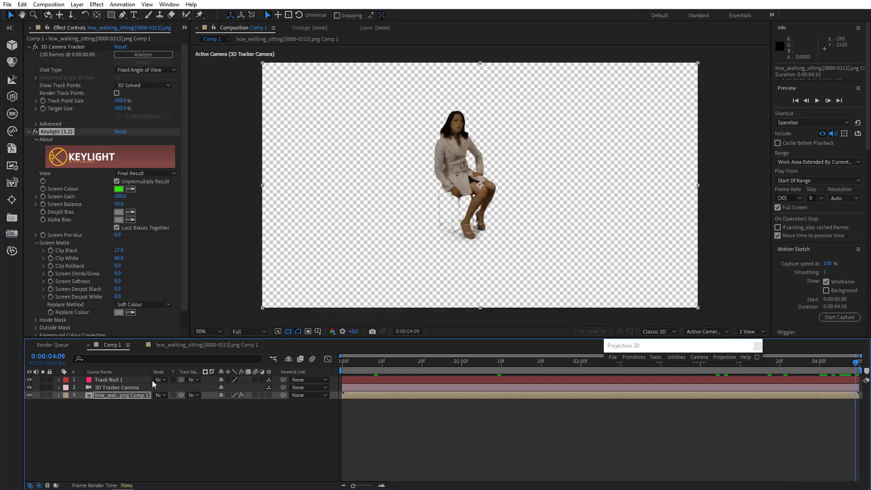
# Select the track null, tracker camera and keyed layer, and apply Projection 3D's Stabilize 3D Matchmove.
pyautogui.click(130, 412)
pyautogui.moveTo(126, 417); pyautogui.dragTo(135, 358)
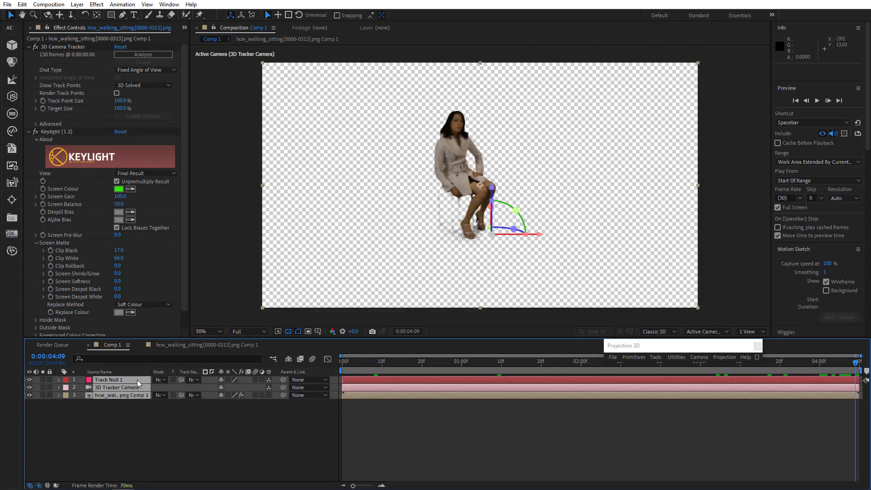
pyautogui.click(698, 358)
pyautogui.click(721, 393)
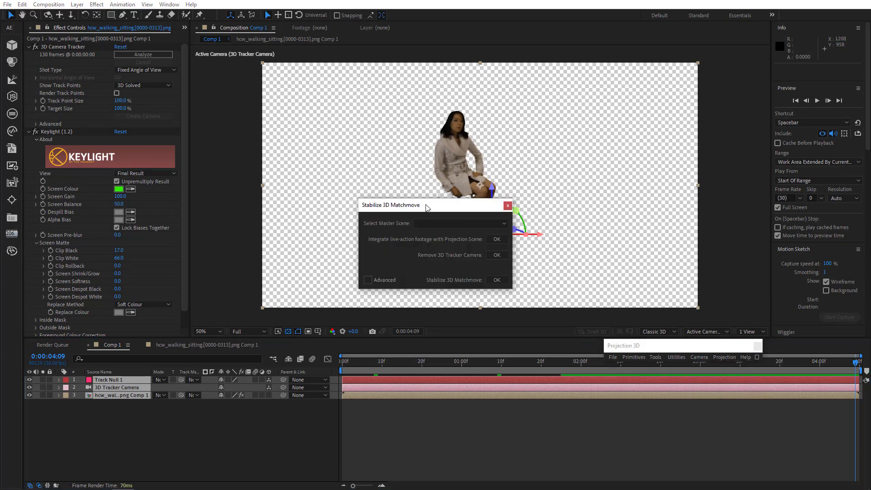
pyautogui.moveTo(435, 210); pyautogui.dragTo(684, 254)
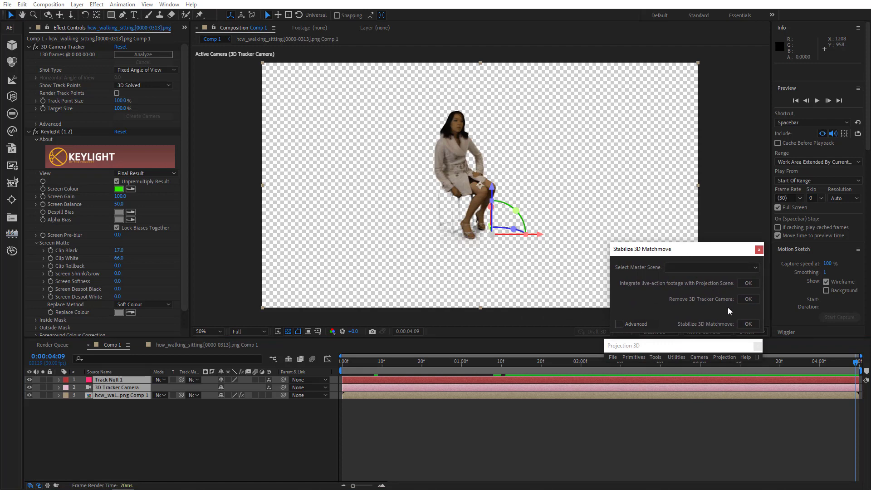
pyautogui.click(748, 324)
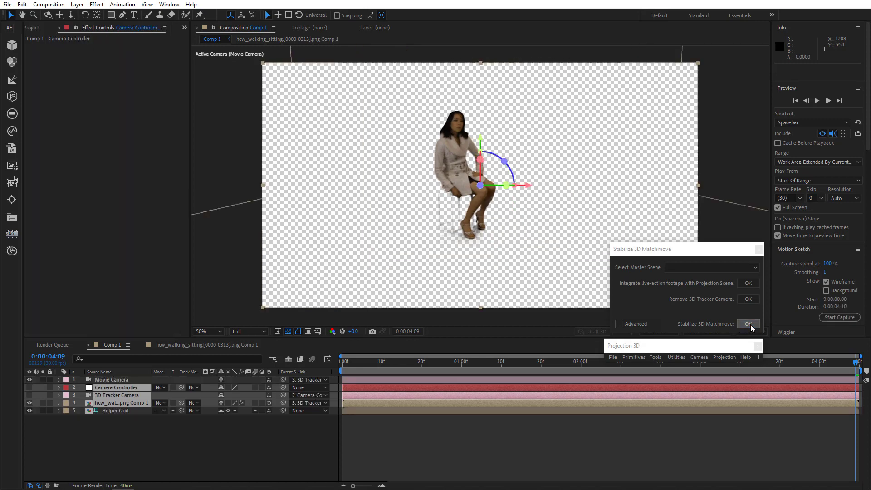
# Preview the stabilized composition with the helper grid through the movie camera.
pyautogui.click(288, 332)
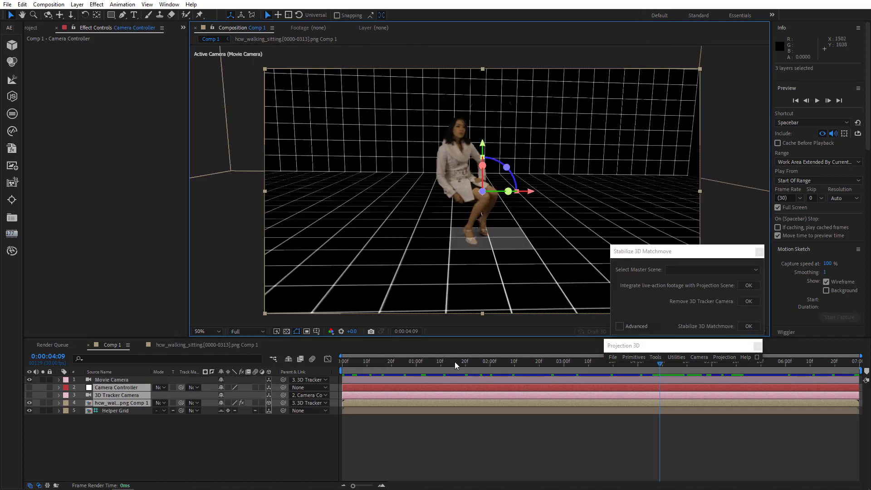
pyautogui.moveTo(356, 366); pyautogui.dragTo(389, 368)
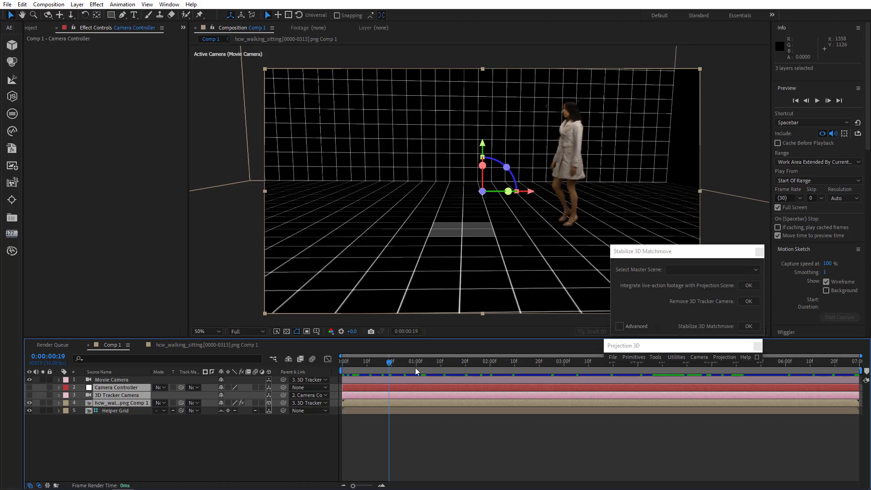
pyautogui.press('space')
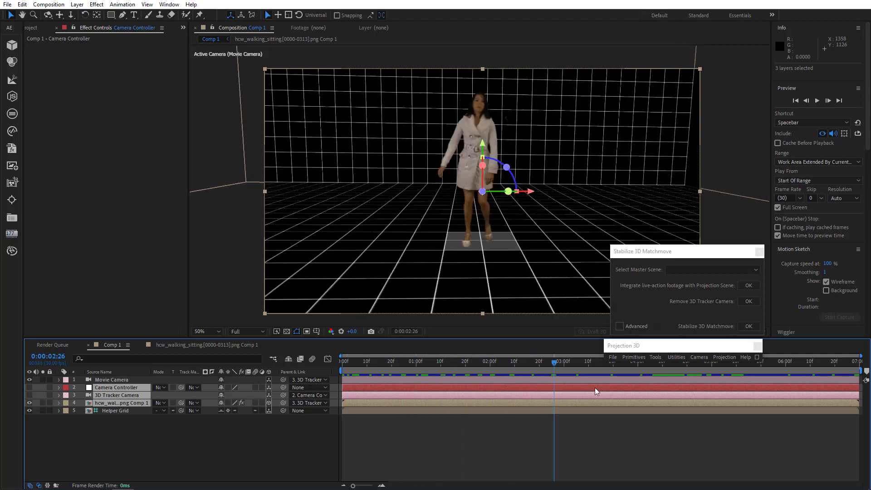
pyautogui.moveTo(595, 388); pyautogui.dragTo(270, 383)
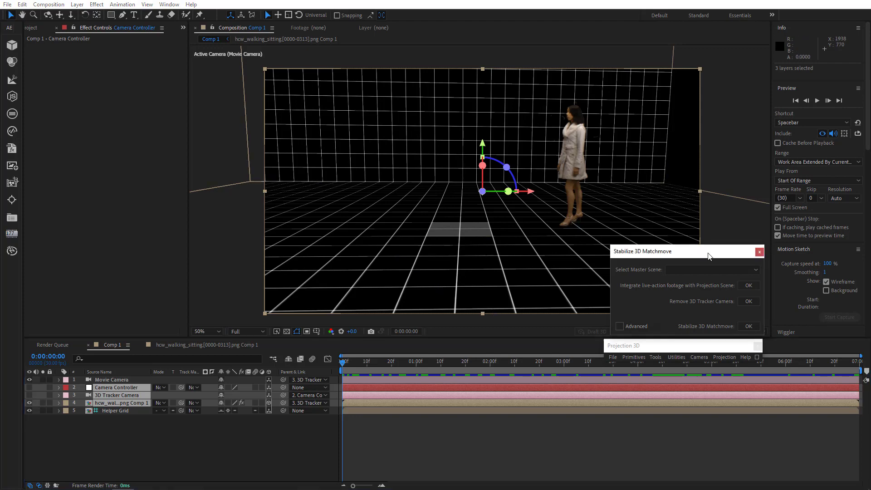
pyautogui.moveTo(680, 251); pyautogui.dragTo(720, 242)
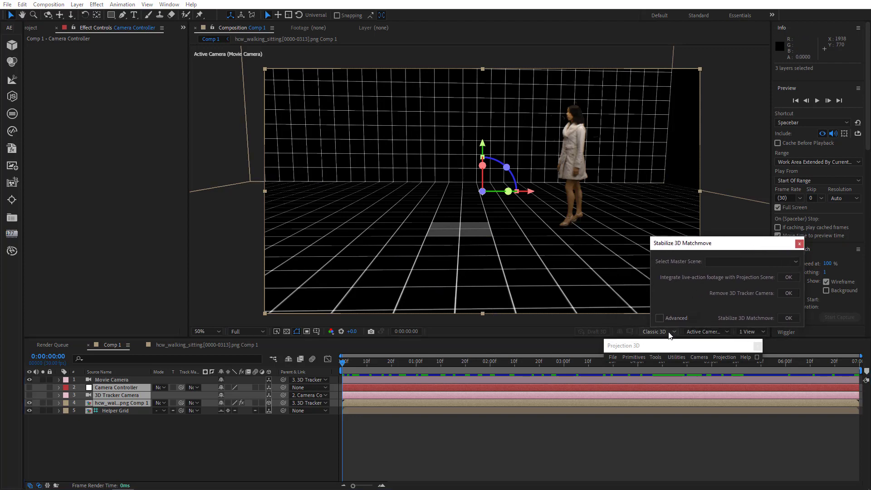
# Switch to Custom View 1, orbit around the scene and play it back from the start.
pyautogui.click(707, 331)
pyautogui.click(709, 272)
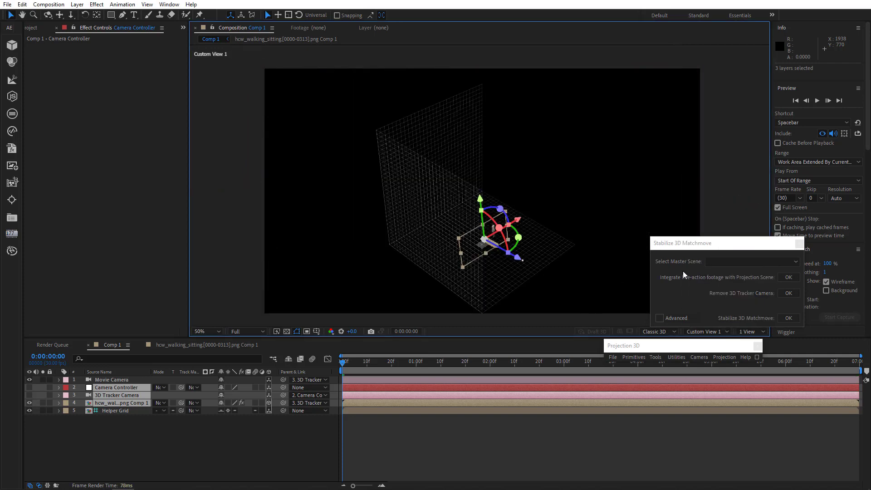
pyautogui.moveTo(471, 254); pyautogui.dragTo(417, 191)
pyautogui.moveTo(417, 223); pyautogui.dragTo(449, 220)
pyautogui.moveTo(451, 220)
pyautogui.mouseDown()
pyautogui.moveTo(471, 165)
pyautogui.moveTo(469, 177)
pyautogui.moveTo(445, 184)
pyautogui.moveTo(442, 156)
pyautogui.moveTo(430, 154)
pyautogui.moveTo(448, 219)
pyautogui.moveTo(446, 204)
pyautogui.mouseUp()
pyautogui.click(345, 361)
pyautogui.press('space')
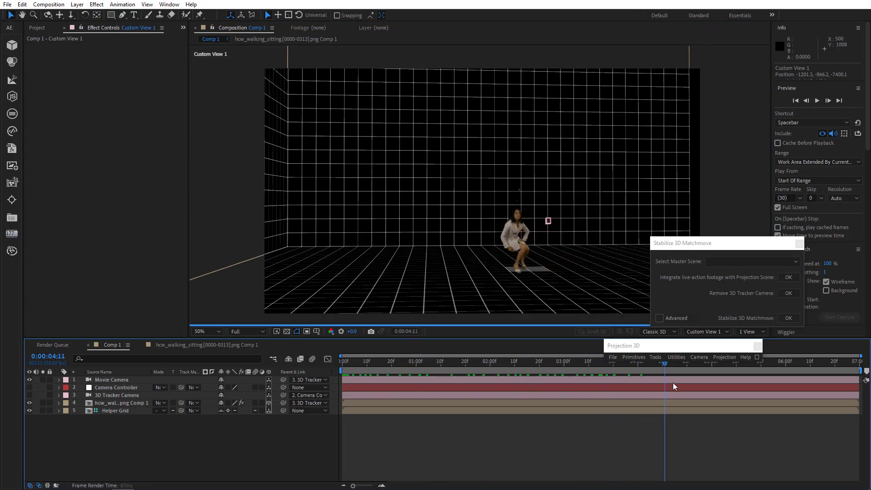
# Orbit the custom view to a higher angle and play the stabilized scene again.
pyautogui.moveTo(752, 396); pyautogui.dragTo(630, 400)
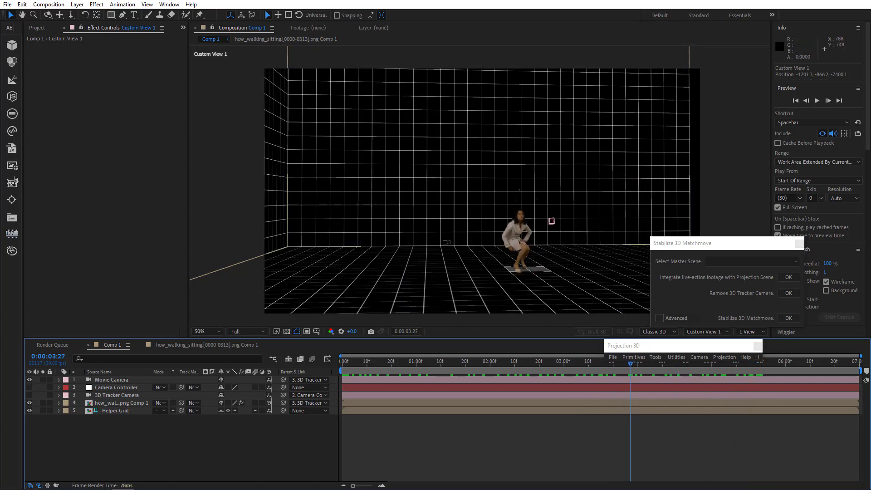
pyautogui.moveTo(447, 243); pyautogui.dragTo(428, 223)
pyautogui.moveTo(482, 258); pyautogui.dragTo(605, 299)
pyautogui.click(340, 361)
pyautogui.press('space')
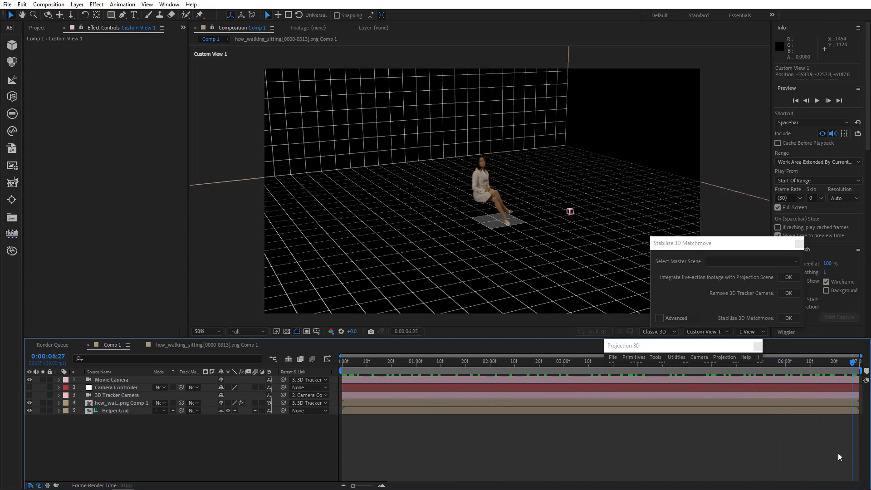
pyautogui.press('space')
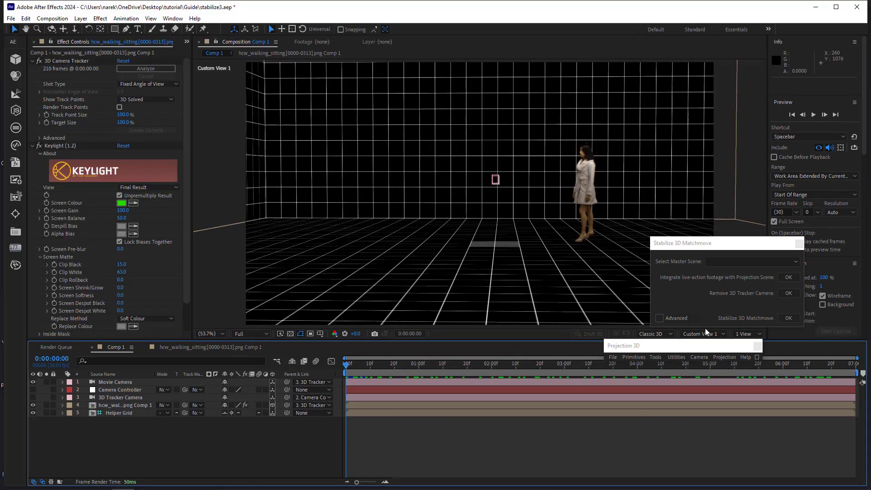
# Preview the scene full screen through the active movie camera.
pyautogui.click(703, 333)
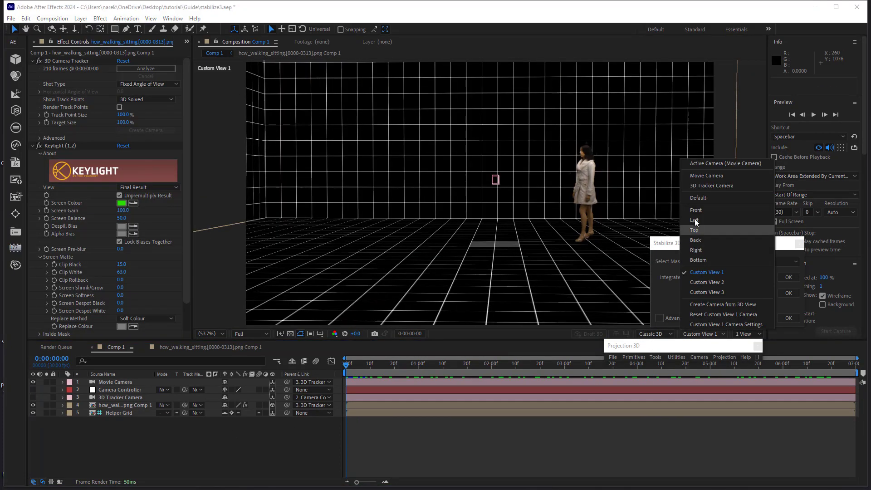
pyautogui.click(708, 164)
pyautogui.click(813, 114)
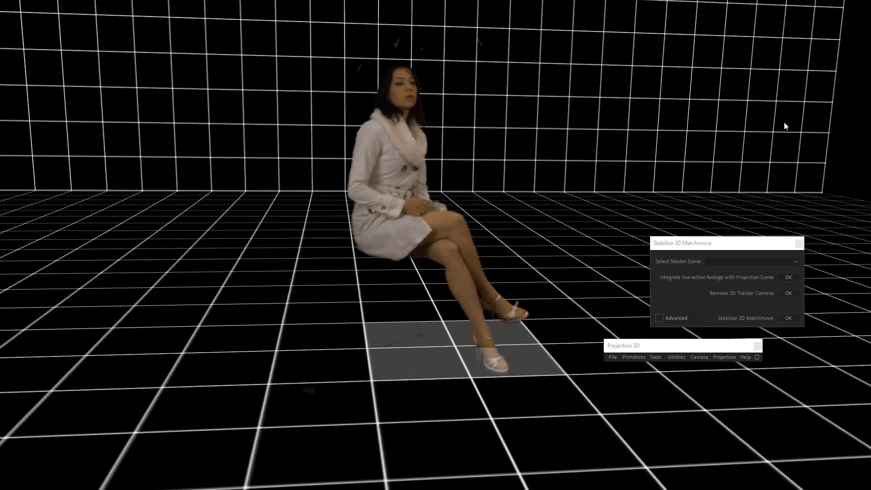
pyautogui.click(685, 140)
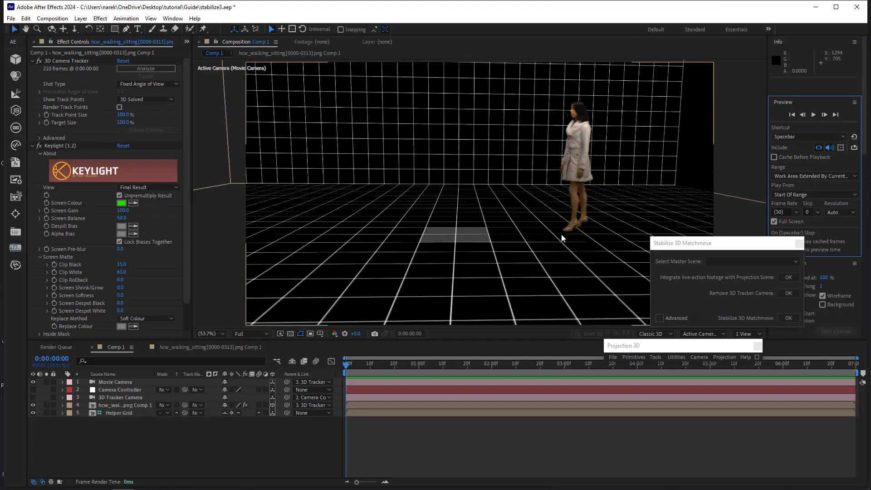
# Return to Custom View 1, orbit the scene and scrub through the timeline.
pyautogui.click(712, 335)
pyautogui.click(699, 326)
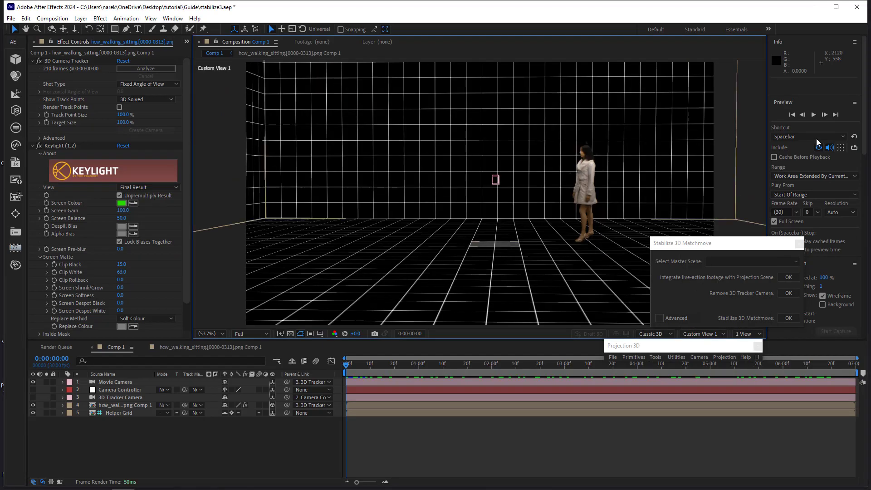
pyautogui.click(813, 116)
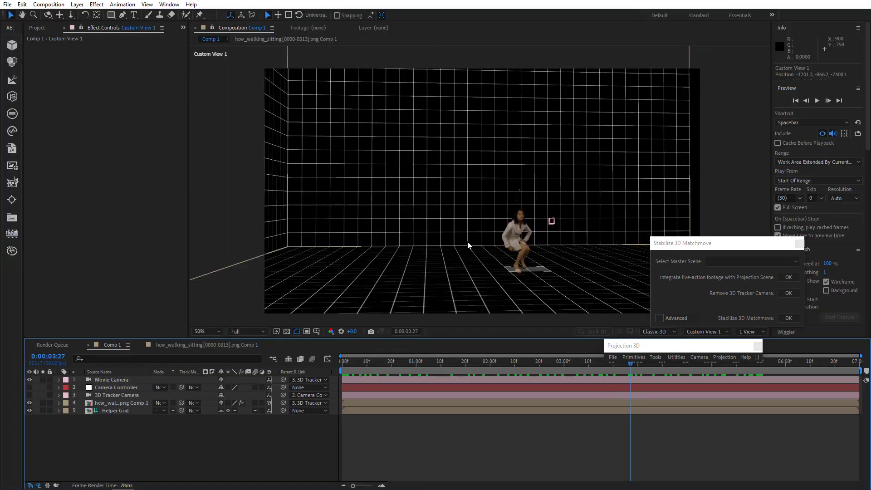
pyautogui.moveTo(448, 243); pyautogui.dragTo(467, 258)
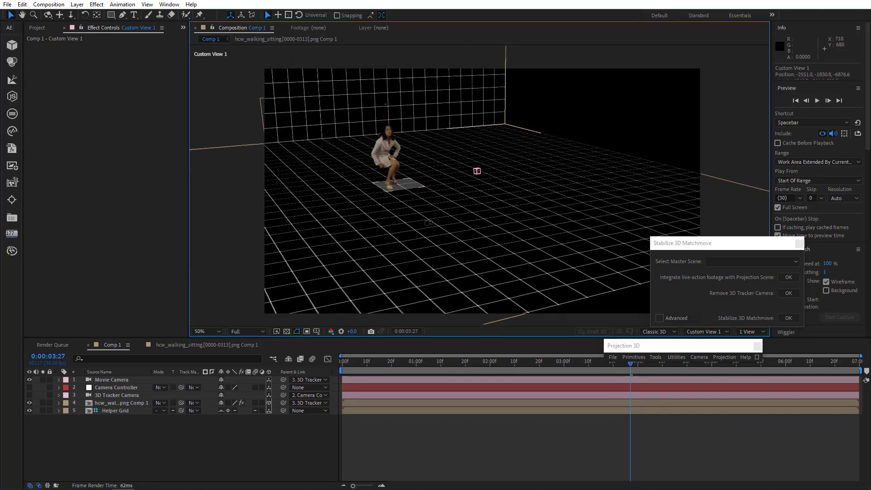
pyautogui.moveTo(531, 275); pyautogui.dragTo(633, 298)
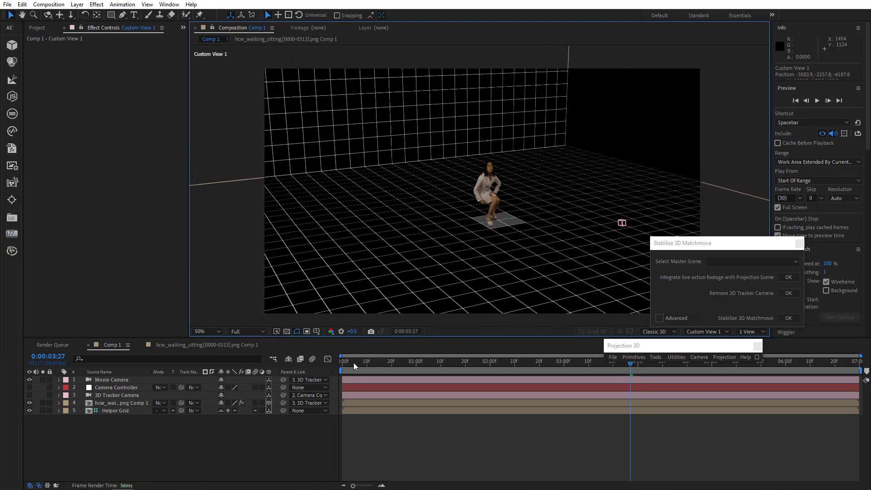
pyautogui.moveTo(352, 364); pyautogui.dragTo(818, 435)
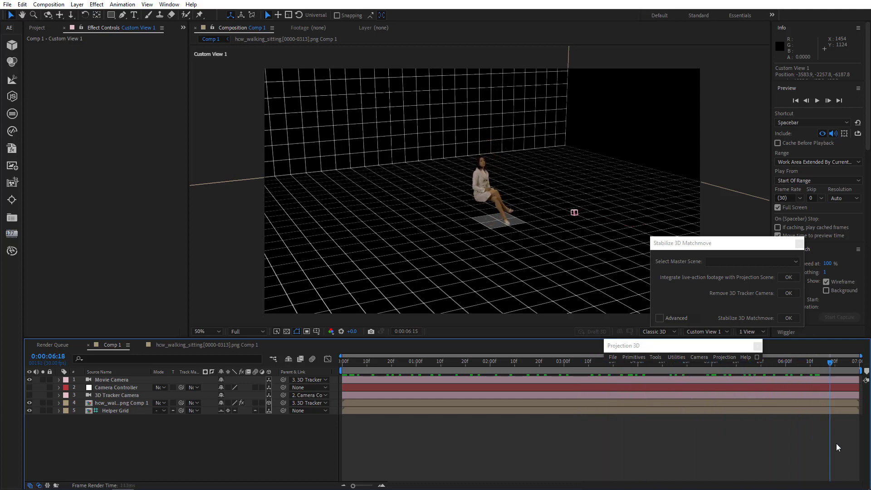
pyautogui.moveTo(604, 402); pyautogui.dragTo(246, 395)
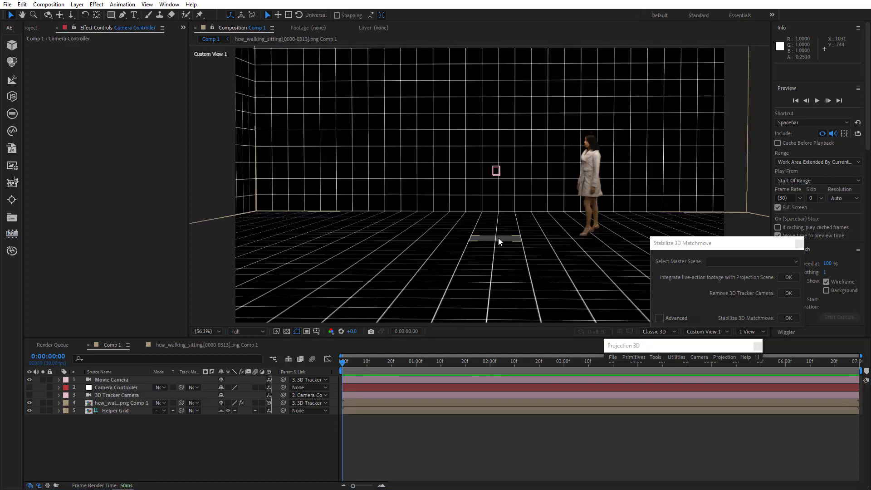
# Add a cube primitive, scale it to 145%, and move it onto the floor in front of the woman.
pyautogui.click(632, 358)
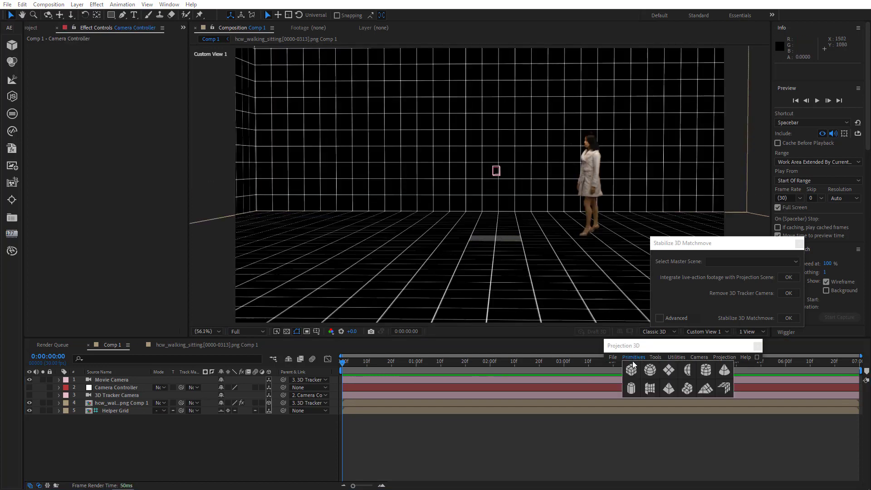
pyautogui.click(631, 370)
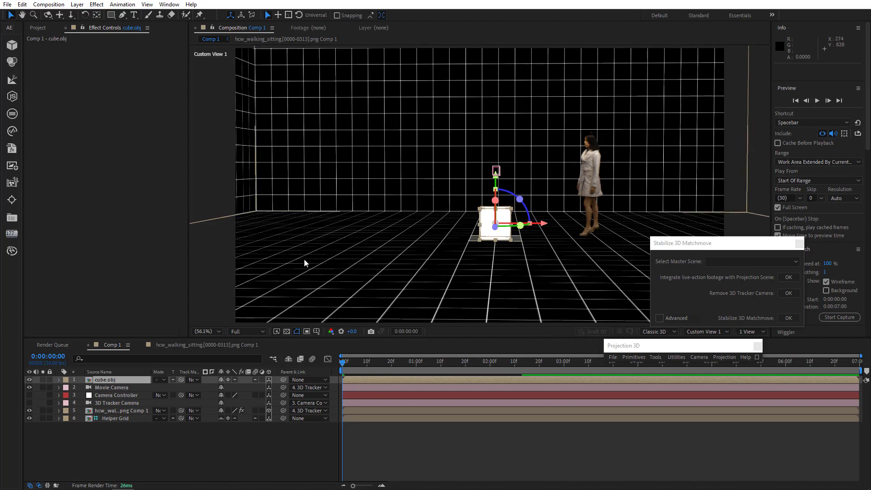
pyautogui.press('s')
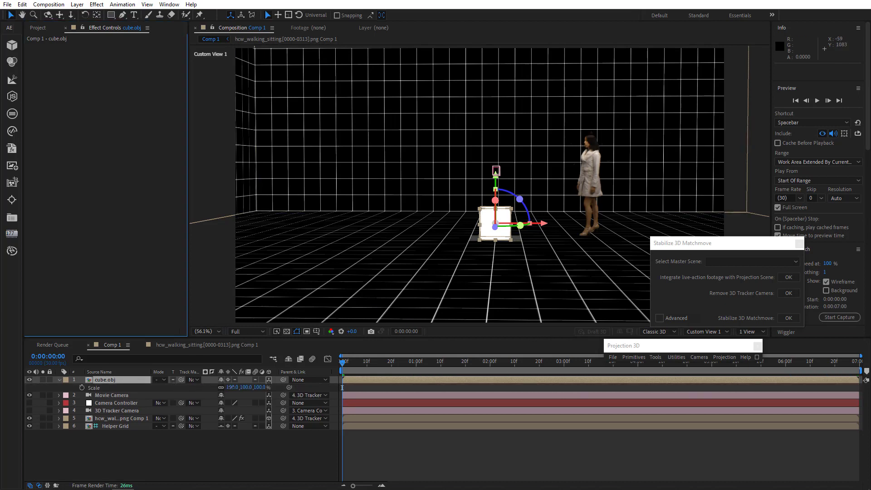
pyautogui.moveTo(232, 387); pyautogui.dragTo(282, 371)
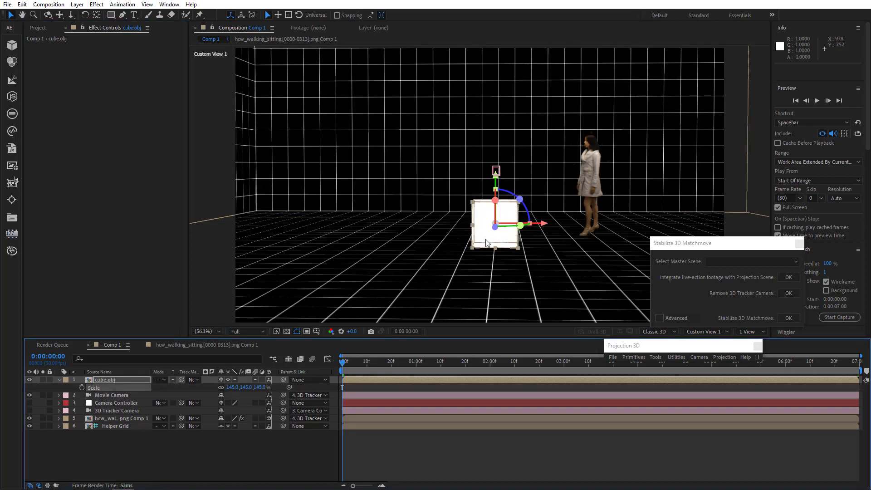
pyautogui.moveTo(495, 232); pyautogui.dragTo(506, 251)
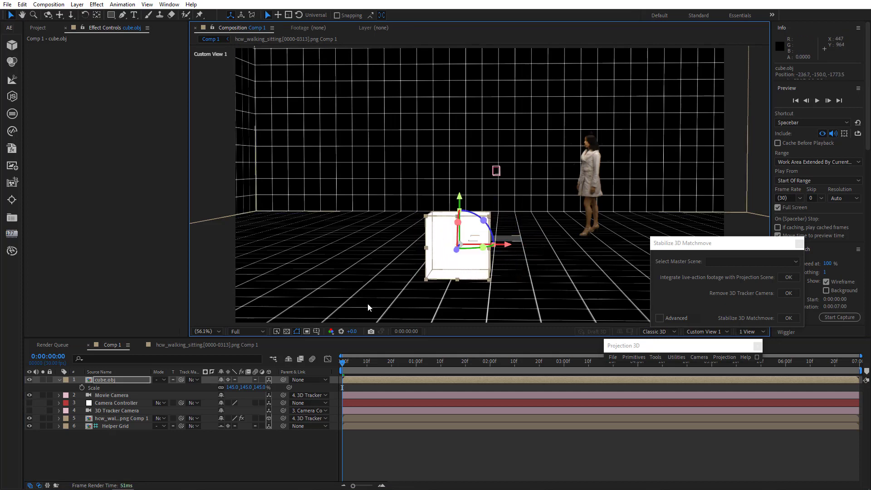
# Add a stair primitive, scale it to 161%, and place it on the floor beside the woman behind the cube.
pyautogui.click(627, 360)
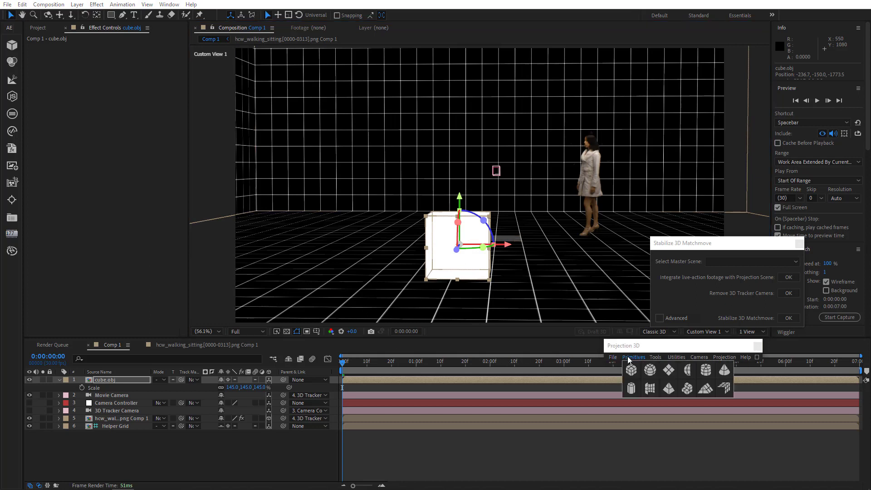
pyautogui.click(688, 389)
pyautogui.moveTo(506, 249); pyautogui.dragTo(601, 249)
pyautogui.press('s')
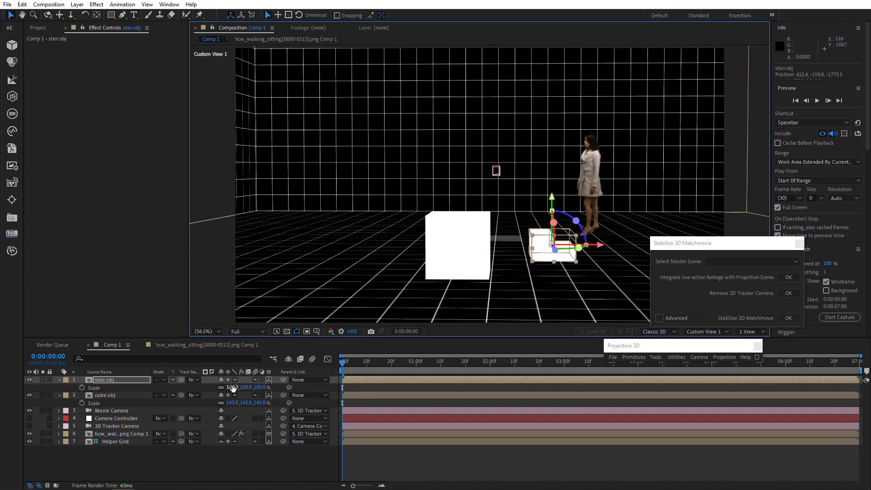
pyautogui.moveTo(233, 387); pyautogui.dragTo(274, 367)
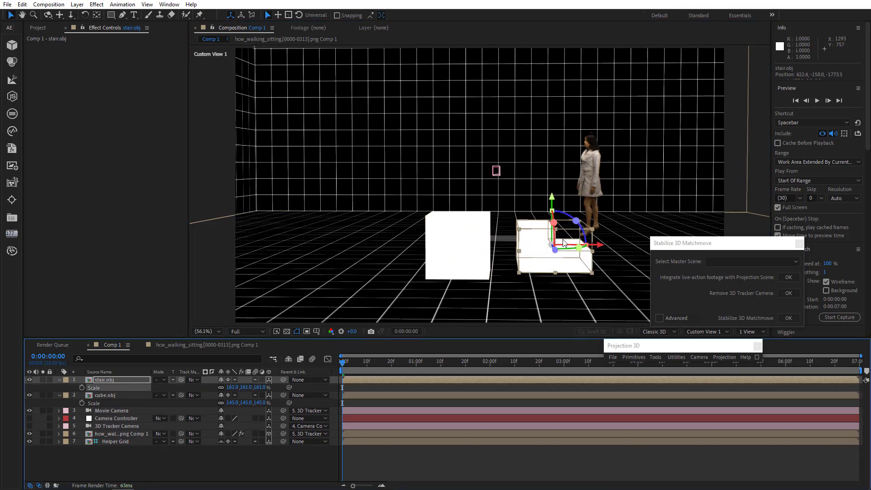
pyautogui.moveTo(556, 253); pyautogui.dragTo(560, 253)
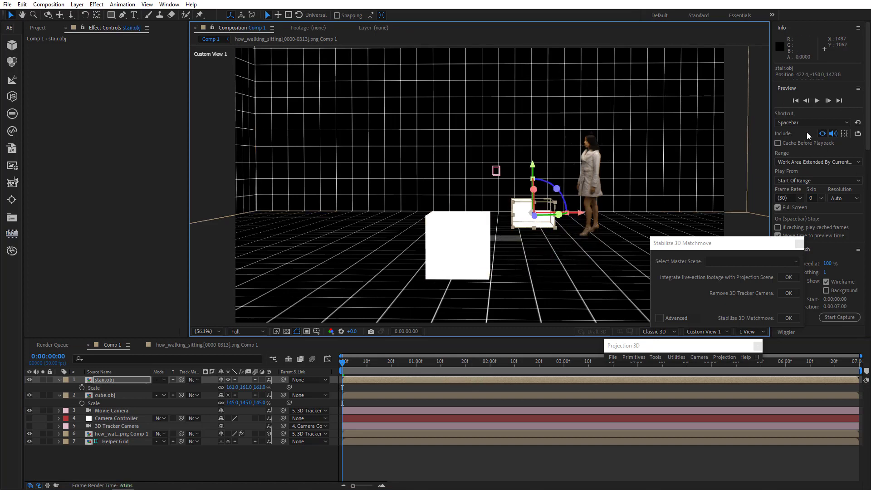
# Preview the scene full screen.
pyautogui.click(817, 101)
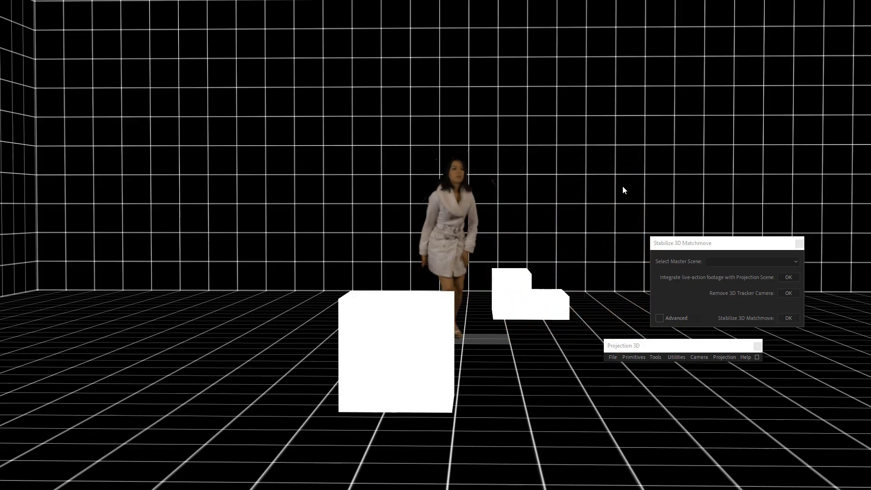
pyautogui.press('space')
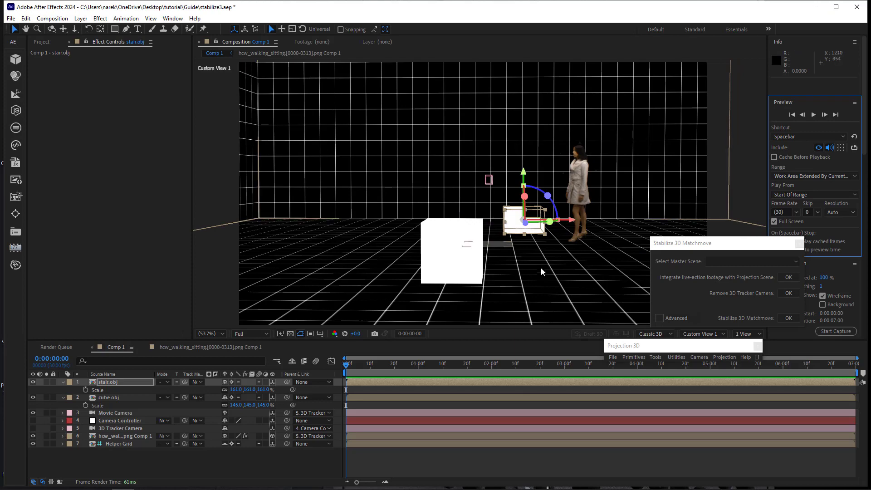
pyautogui.moveTo(541, 264); pyautogui.dragTo(371, 268)
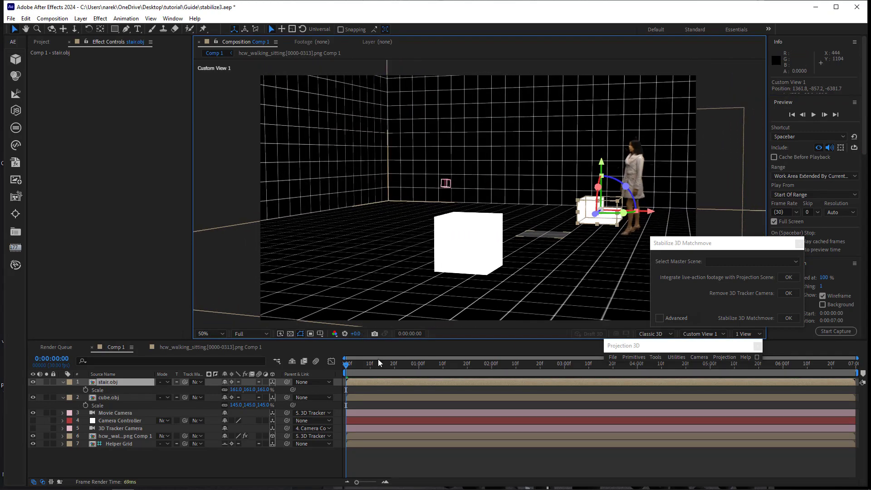
pyautogui.moveTo(361, 370); pyautogui.dragTo(578, 394)
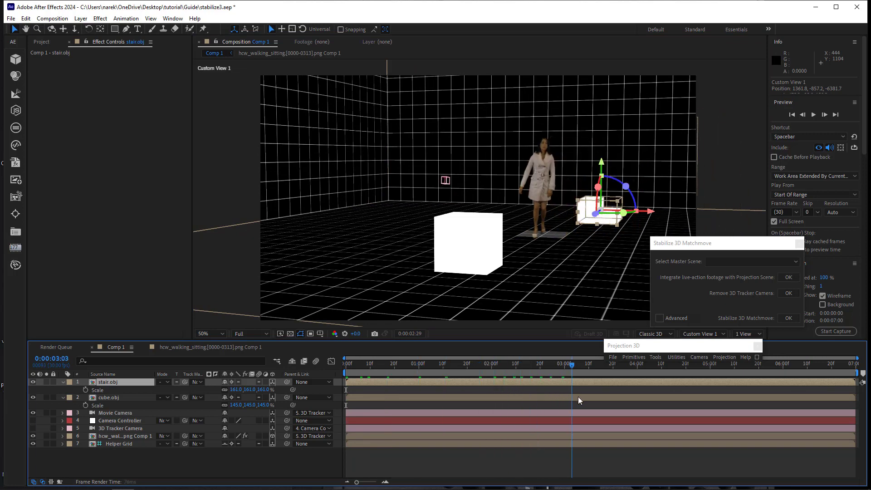
pyautogui.hotkey('ctrl', 'z')
pyautogui.hotkey('ctrl', 'z')
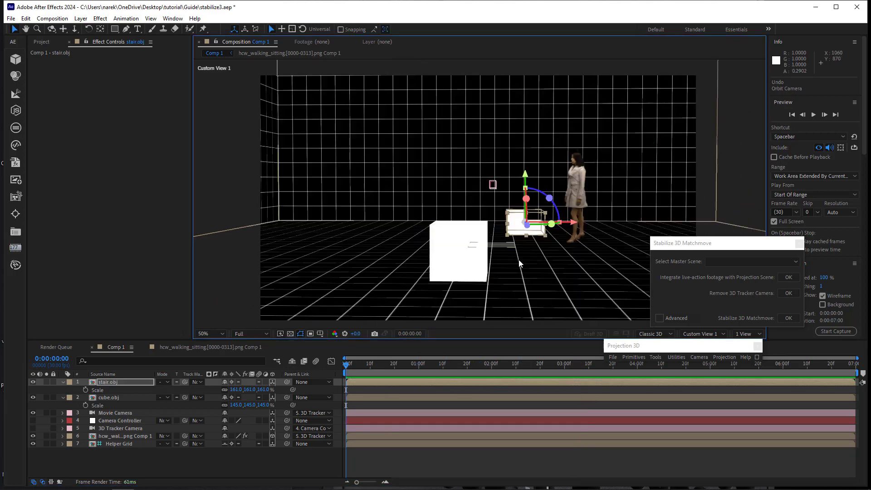
# Move the stair forward on the floor and shift the cube over to the right side.
pyautogui.moveTo(532, 236); pyautogui.dragTo(477, 279)
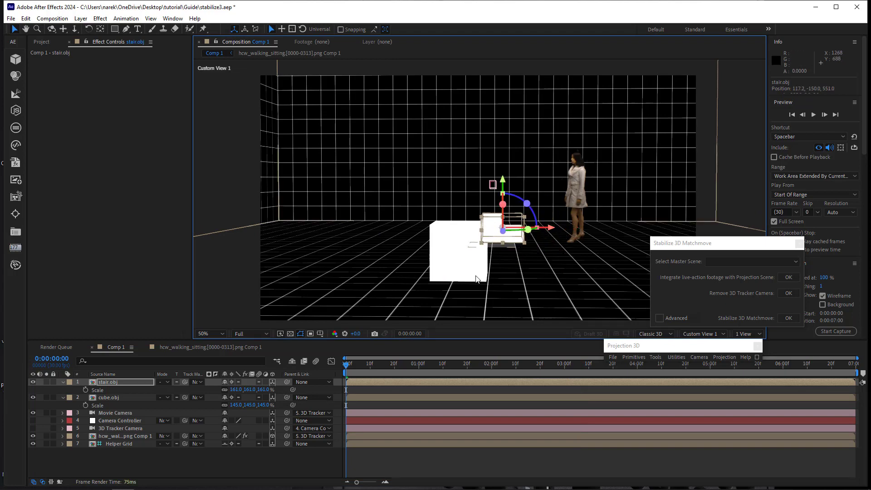
pyautogui.click(459, 273)
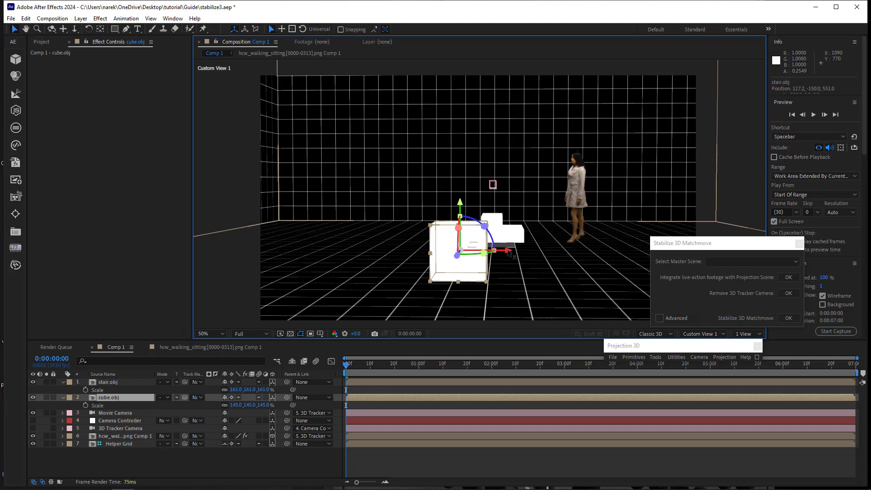
pyautogui.moveTo(507, 250); pyautogui.dragTo(652, 284)
# Move the stair left so it sits where the woman sits down, then replay from the start.
pyautogui.press('space')
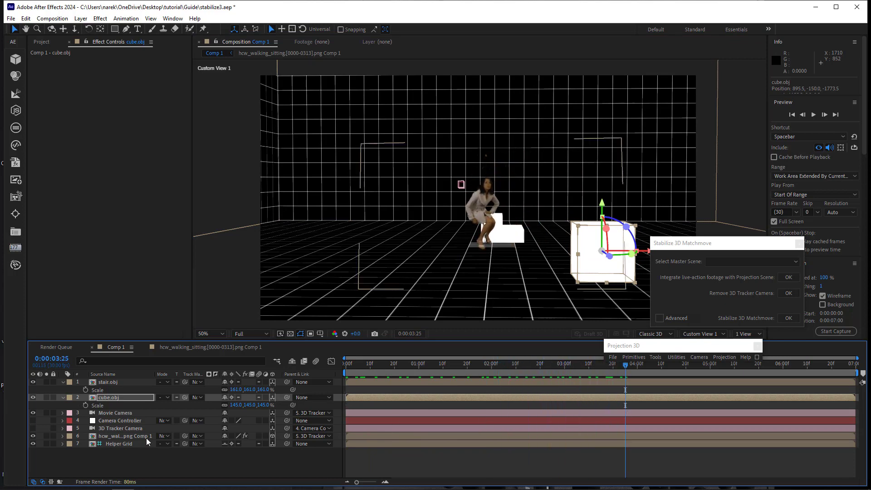
pyautogui.click(127, 381)
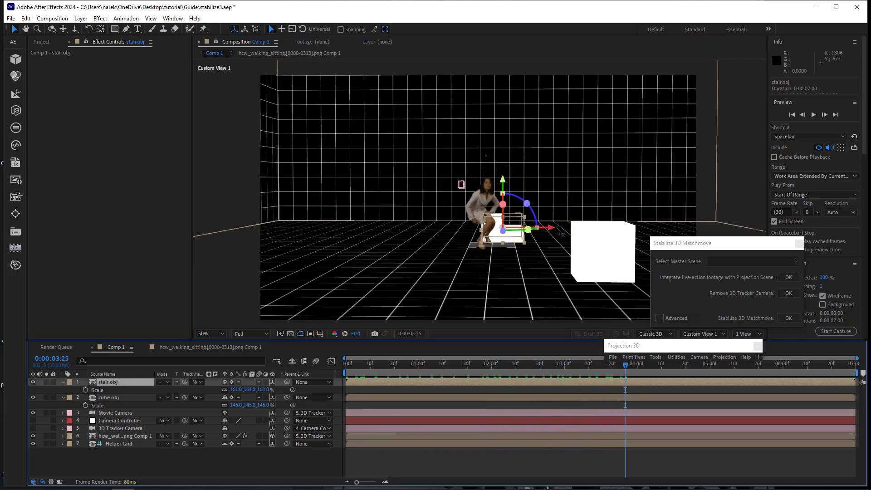
pyautogui.moveTo(552, 232); pyautogui.dragTo(492, 236)
pyautogui.click(346, 366)
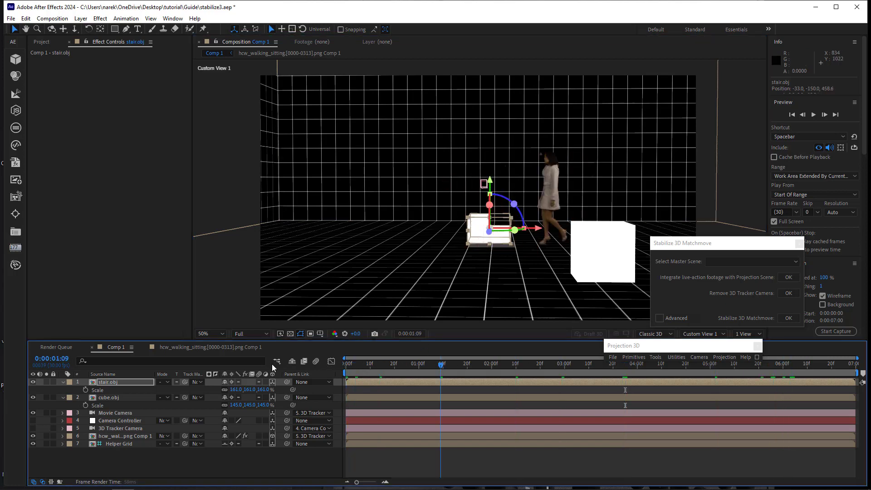
pyautogui.press('space')
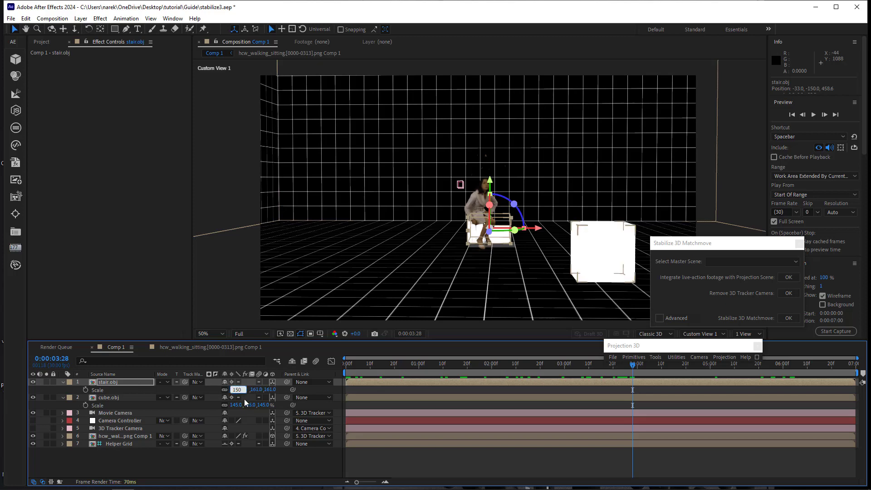
# Set the stair's scale to 150%, nudge it slightly left, and return to the first frame.
pyautogui.press('Return')
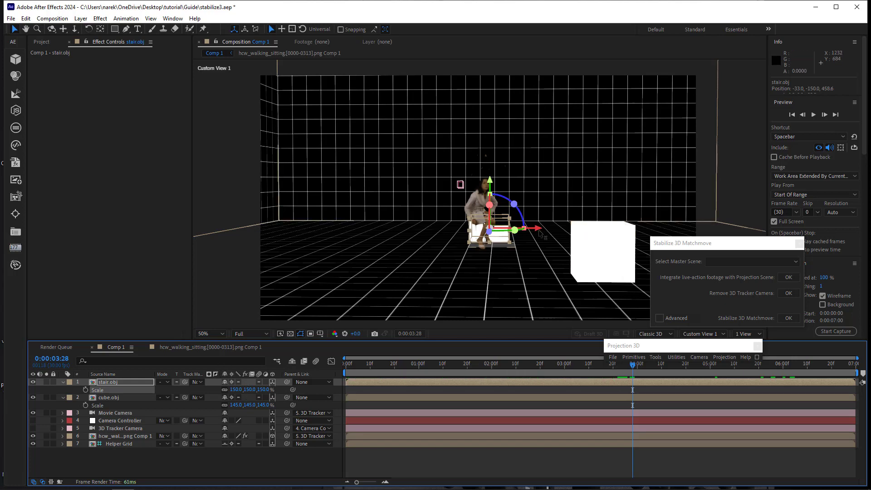
pyautogui.moveTo(538, 230); pyautogui.dragTo(536, 231)
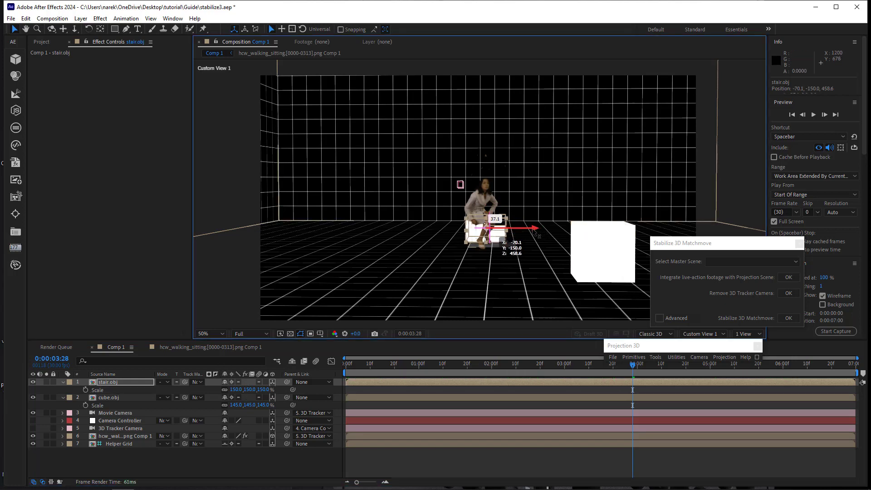
pyautogui.moveTo(352, 366); pyautogui.dragTo(318, 347)
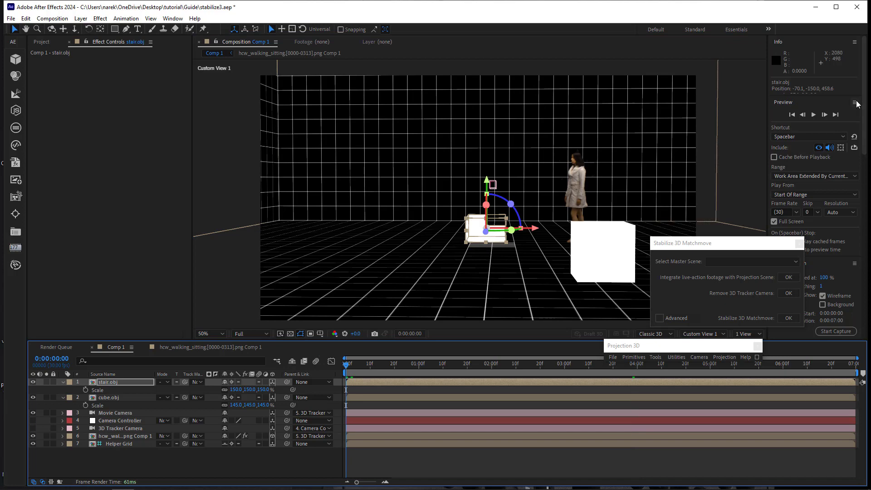
# Preview the scene full screen again.
pyautogui.click(814, 116)
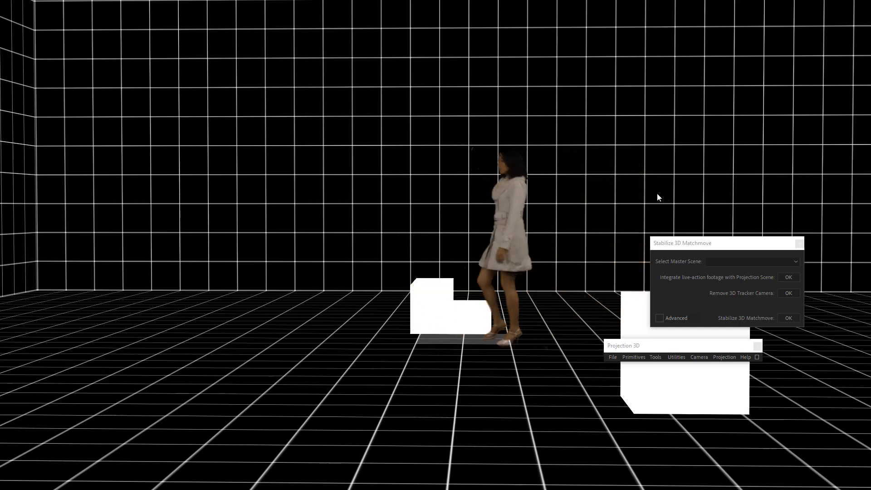
pyautogui.press('space')
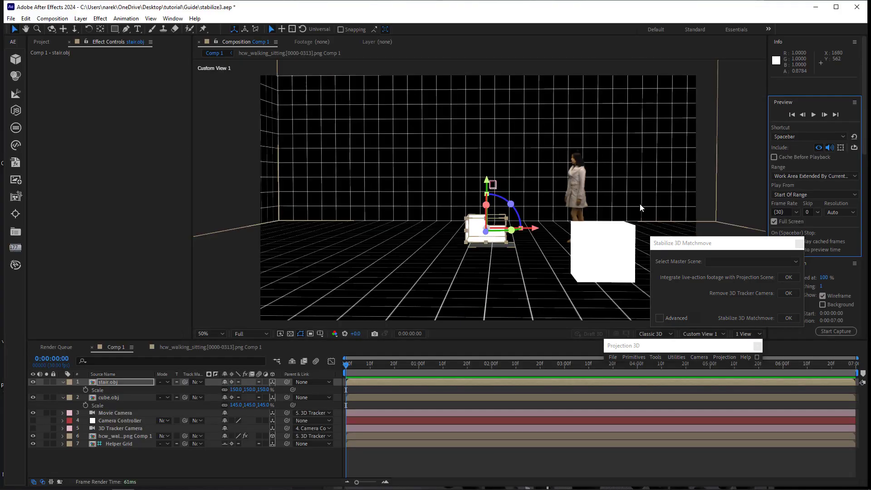
# Delete the stair and cube layers from the composition.
pyautogui.press('Delete')
pyautogui.click(111, 382)
pyautogui.press('Delete')
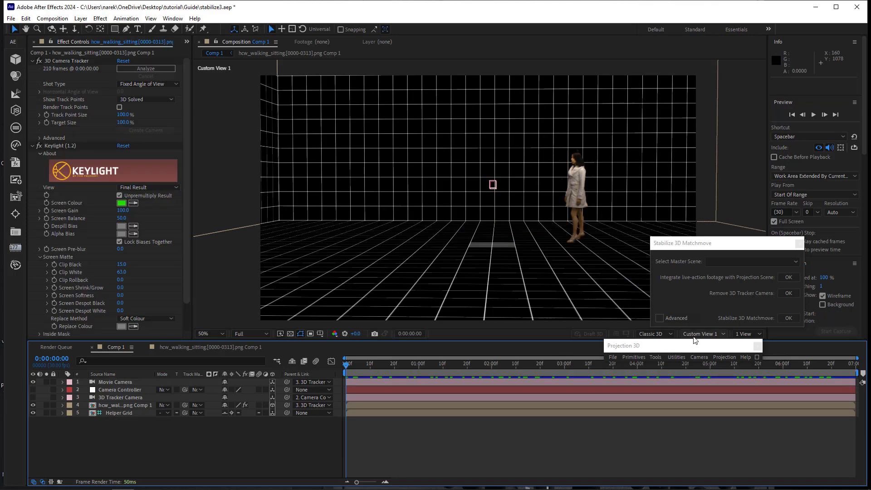
# Switch the composition view to the Active Camera and start playback.
pyautogui.click(694, 338)
pyautogui.click(727, 166)
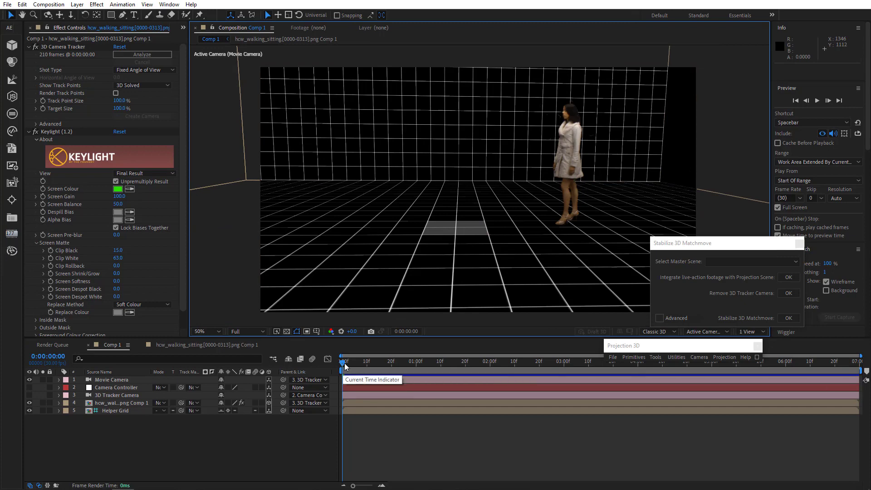
pyautogui.press('space')
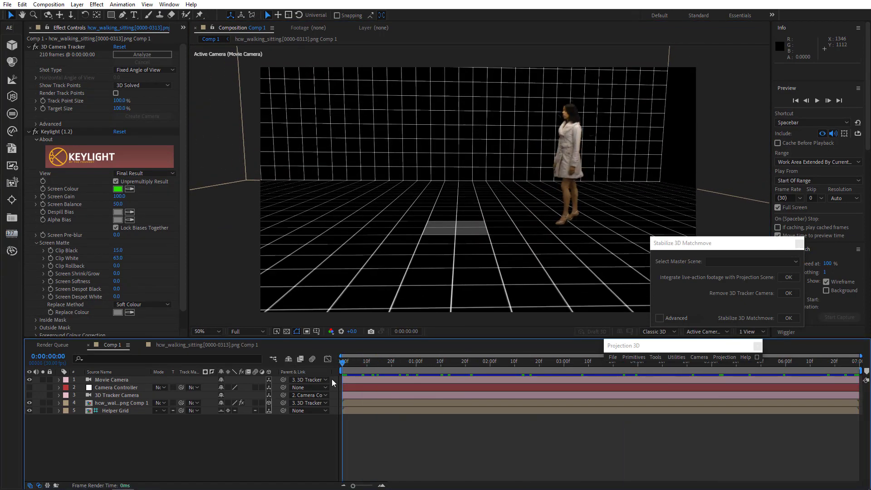
# Set keyframes on the Movie Camera's Position and Orientation at the first frame.
pyautogui.click(111, 380)
pyautogui.press('p')
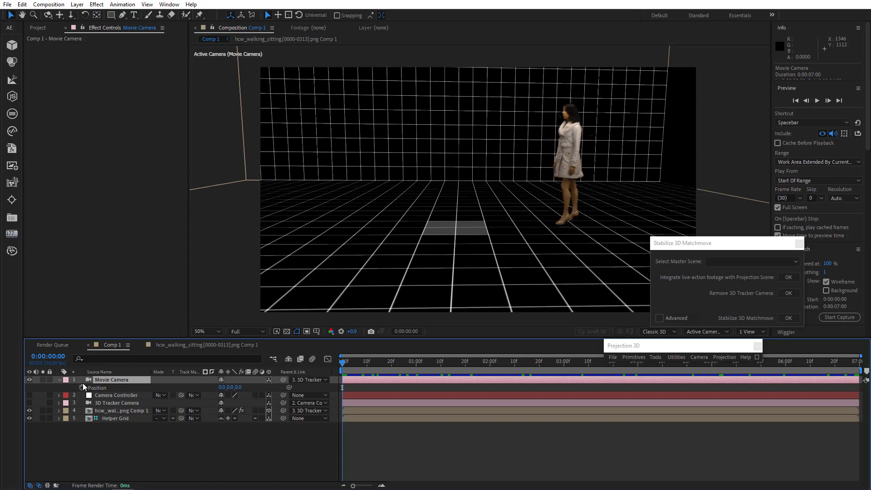
pyautogui.press('r')
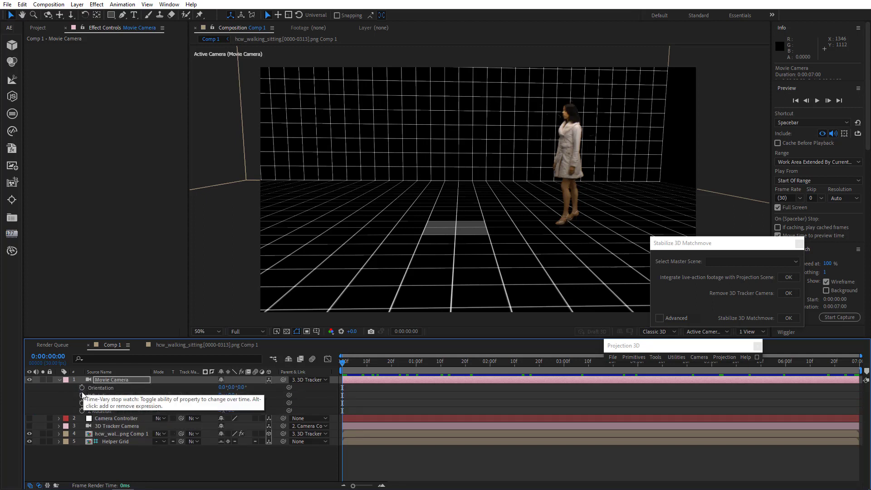
pyautogui.click(82, 387)
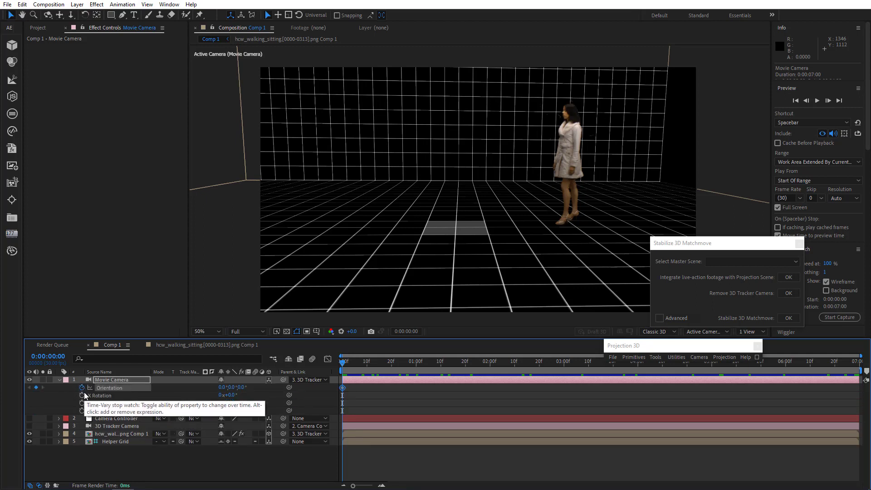
pyautogui.press('u')
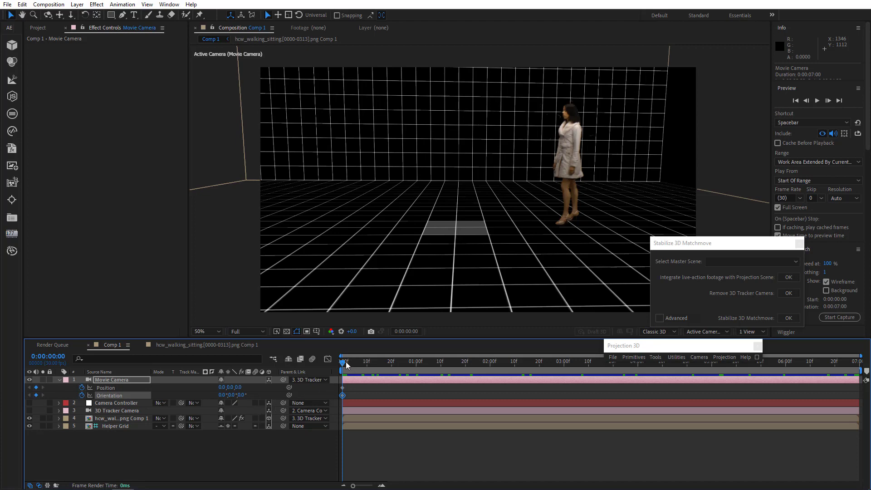
# At the last frame, pull the Movie Camera far back and reframe it to create an ending position keyframe.
pyautogui.press('space')
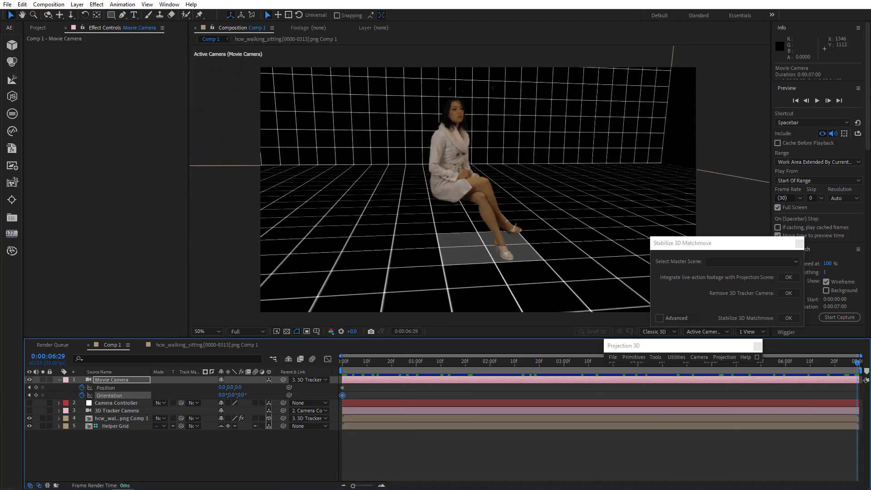
pyautogui.press('space')
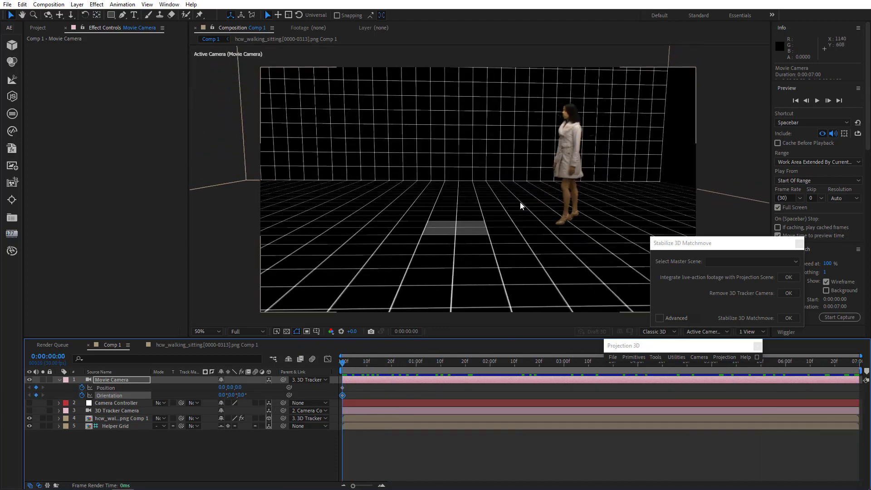
pyautogui.moveTo(456, 227); pyautogui.dragTo(858, 362)
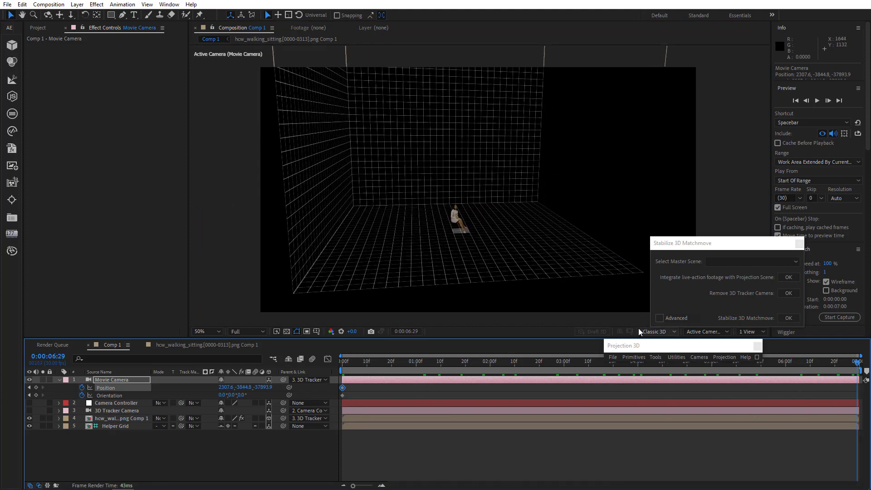
pyautogui.scroll(10, 491, 232)
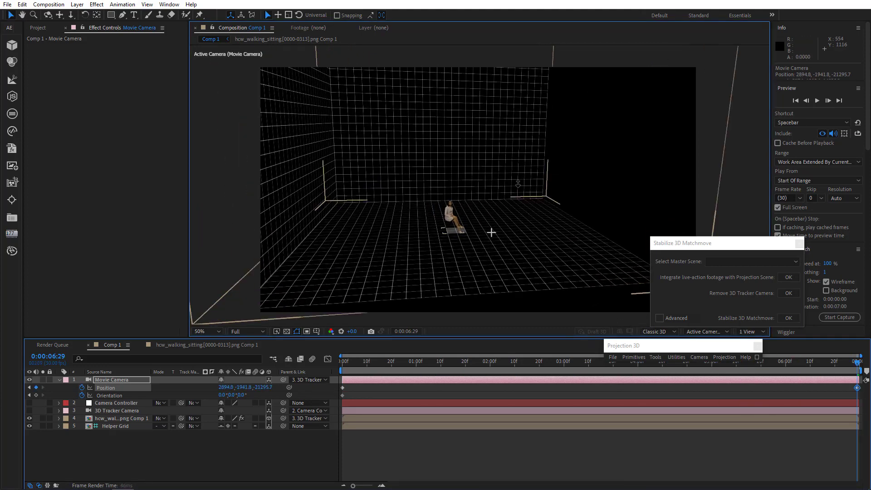
pyautogui.moveTo(491, 233); pyautogui.dragTo(568, 127)
# Play the camera move from the beginning and scrub to the last frame.
pyautogui.press('Home')
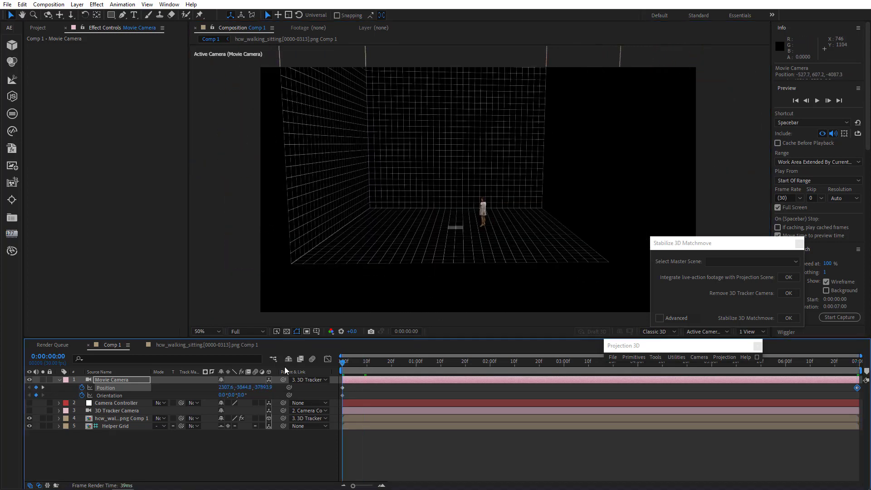
pyautogui.press('space')
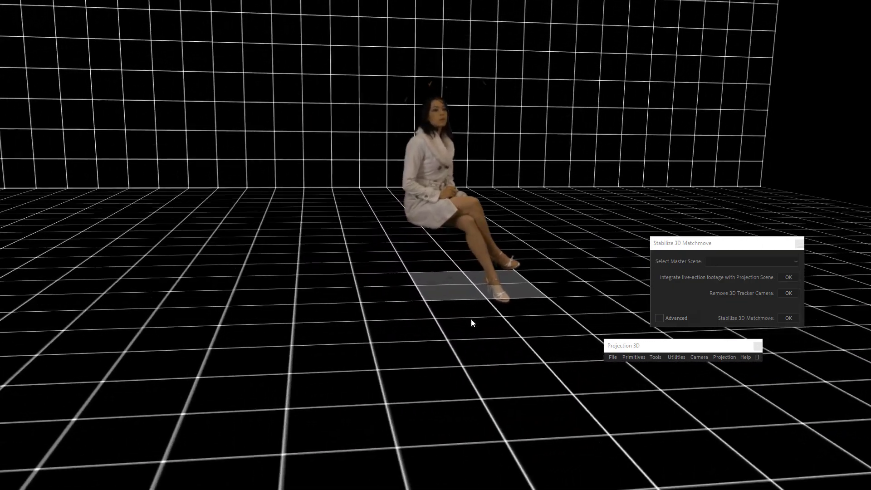
pyautogui.press('space')
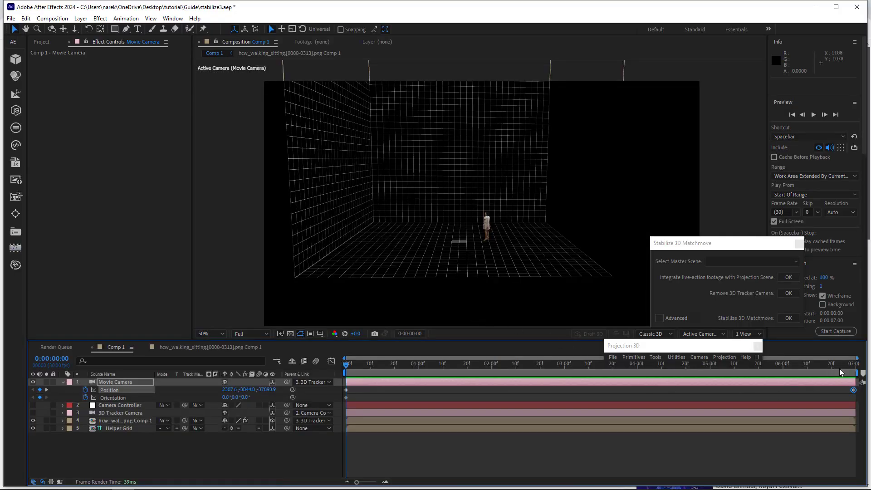
pyautogui.moveTo(842, 365); pyautogui.dragTo(854, 365)
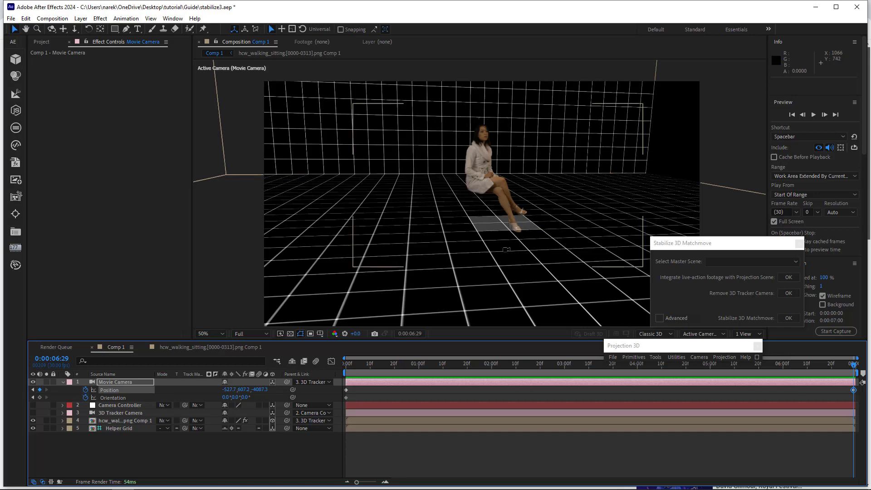
# Reframe the Movie Camera slightly at the last frame and again at the first frame, then play the move.
pyautogui.moveTo(511, 250); pyautogui.dragTo(515, 258)
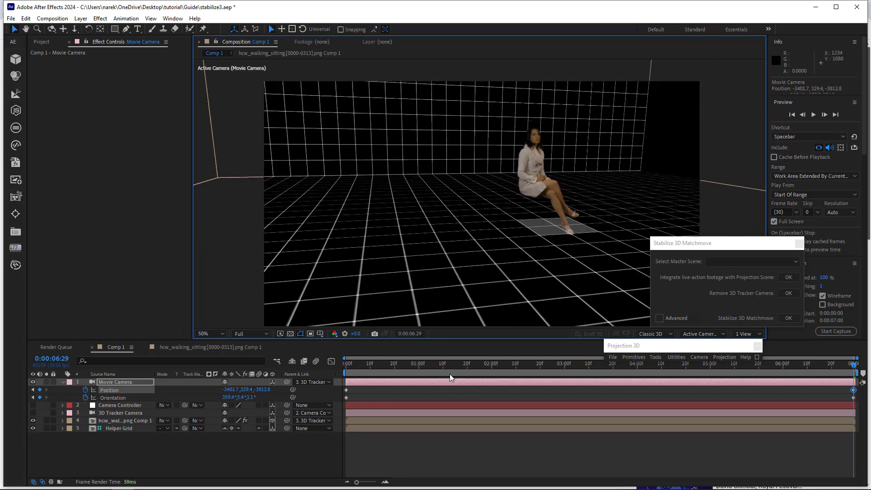
pyautogui.press('Home')
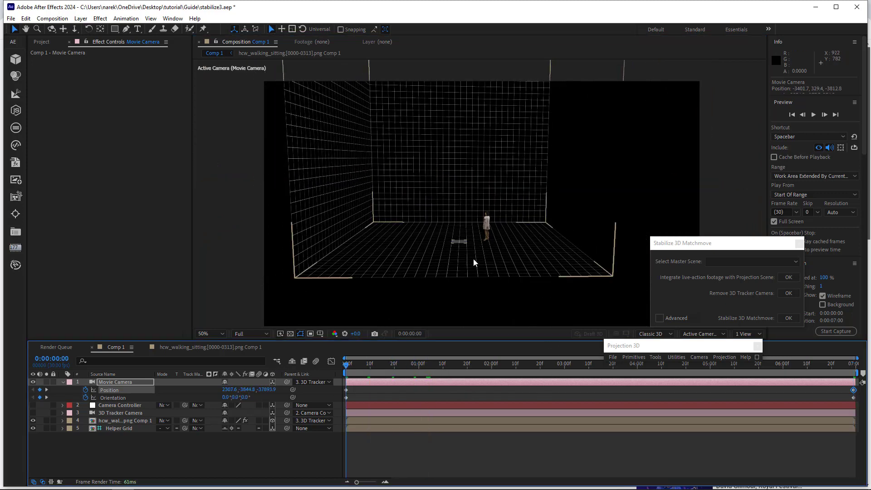
pyautogui.moveTo(490, 252); pyautogui.dragTo(510, 236)
pyautogui.moveTo(489, 253); pyautogui.dragTo(568, 222)
pyautogui.press('space')
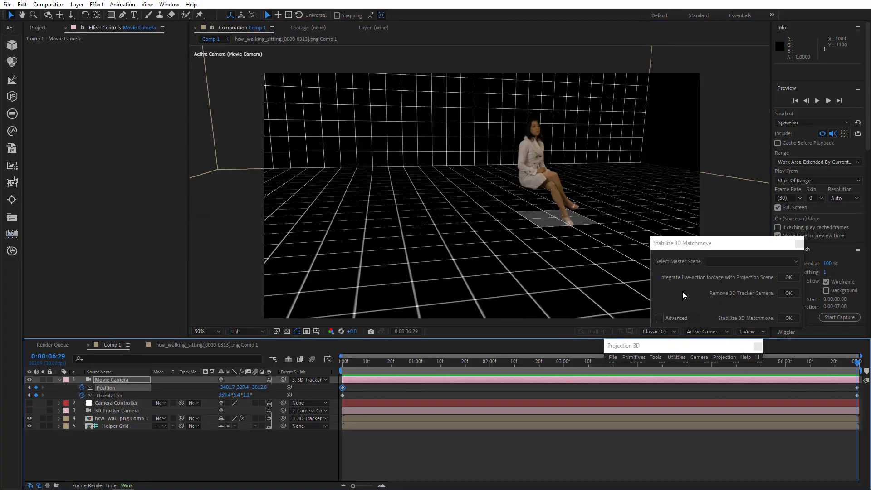
# At the last frame, move the Movie Camera in close to the seated woman and play the camera move.
pyautogui.moveTo(463, 230); pyautogui.dragTo(463, 224)
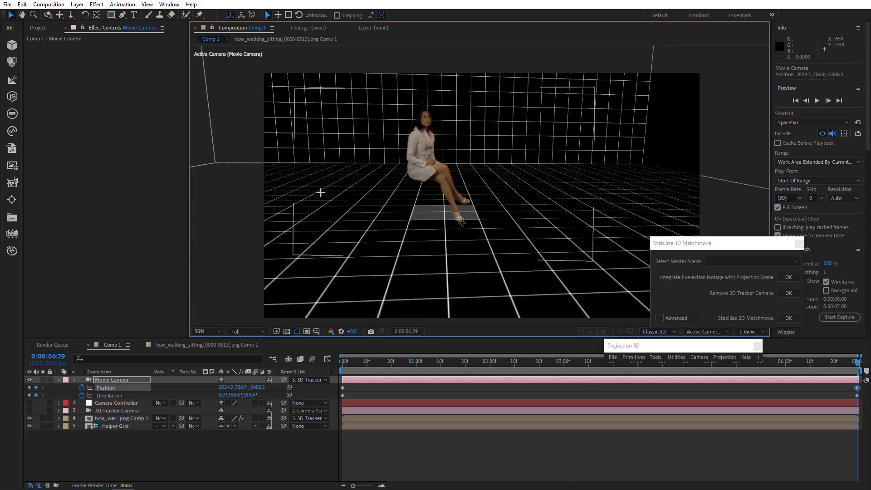
pyautogui.moveTo(320, 192); pyautogui.dragTo(334, 195)
pyautogui.moveTo(396, 131); pyautogui.dragTo(486, 99)
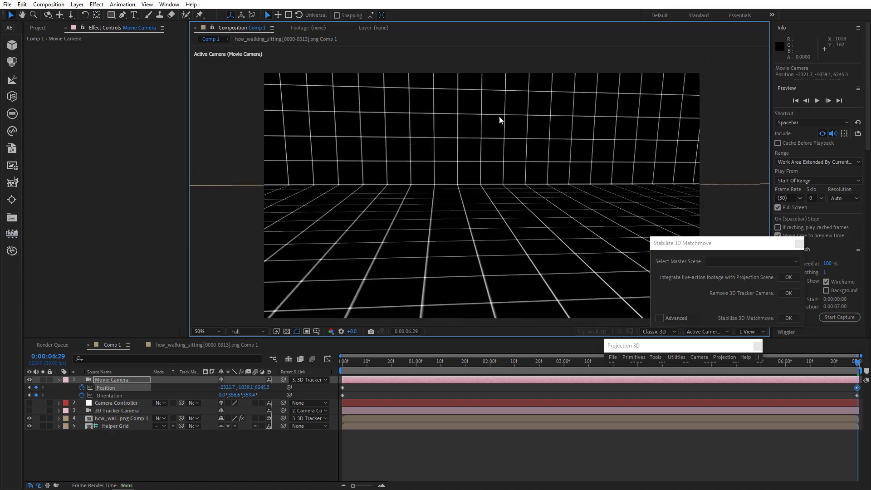
pyautogui.press('space')
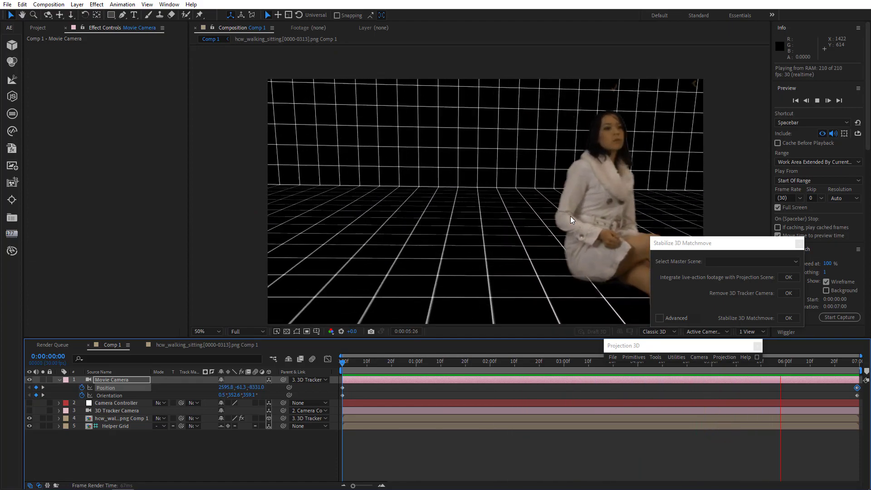
# Stop playback and reveal the 3D Tracker Camera's keyframed properties, then reselect the Movie Camera layer.
pyautogui.click(571, 217)
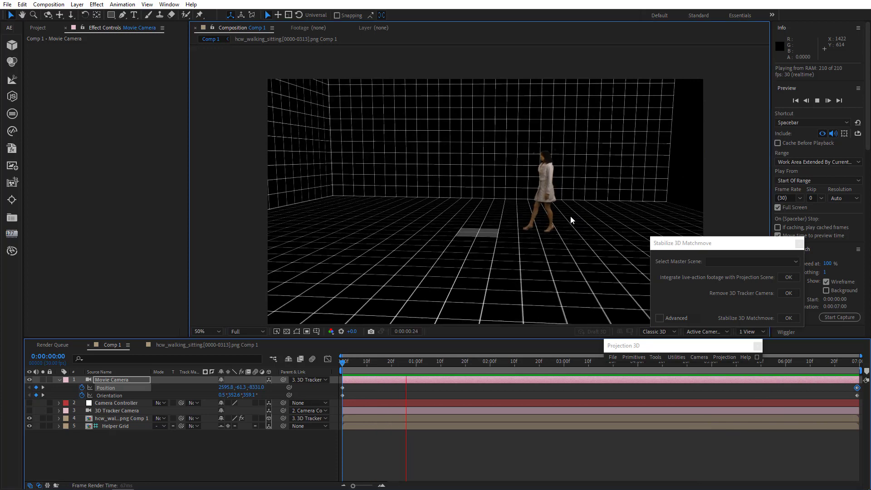
pyautogui.moveTo(460, 317); pyautogui.dragTo(464, 323)
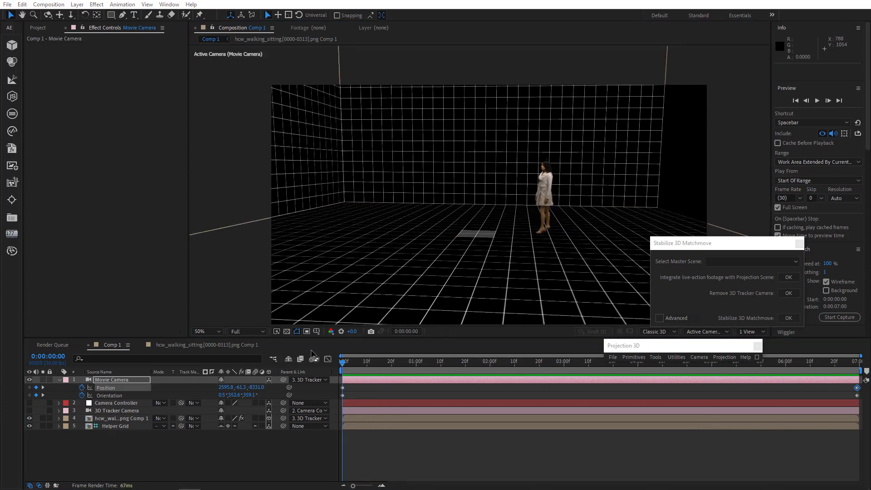
pyautogui.click(109, 409)
pyautogui.press('u')
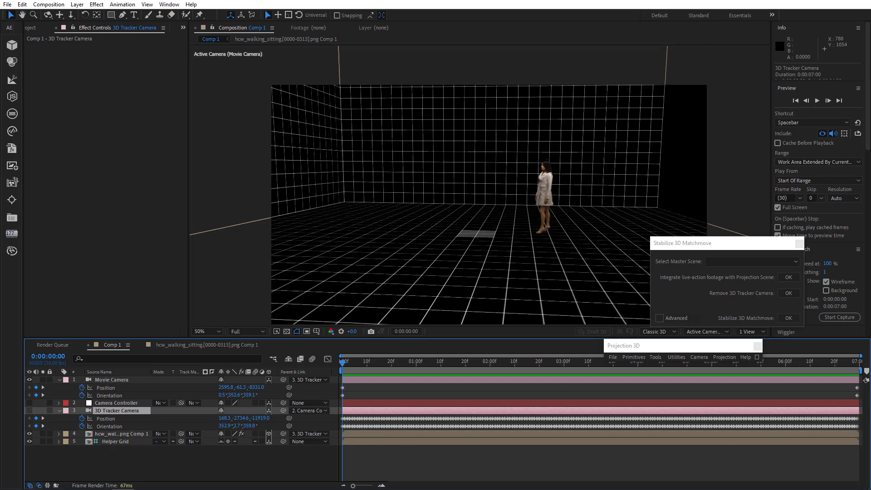
pyautogui.click(59, 410)
pyautogui.click(108, 380)
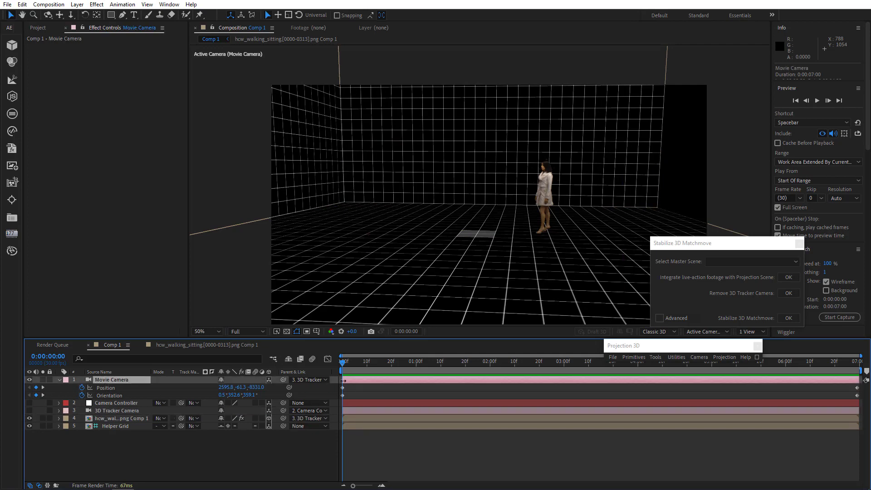
# Add a middle camera keyframe at 0:00:02:01 by orbiting the view, then play the move.
pyautogui.moveTo(344, 369); pyautogui.dragTo(492, 384)
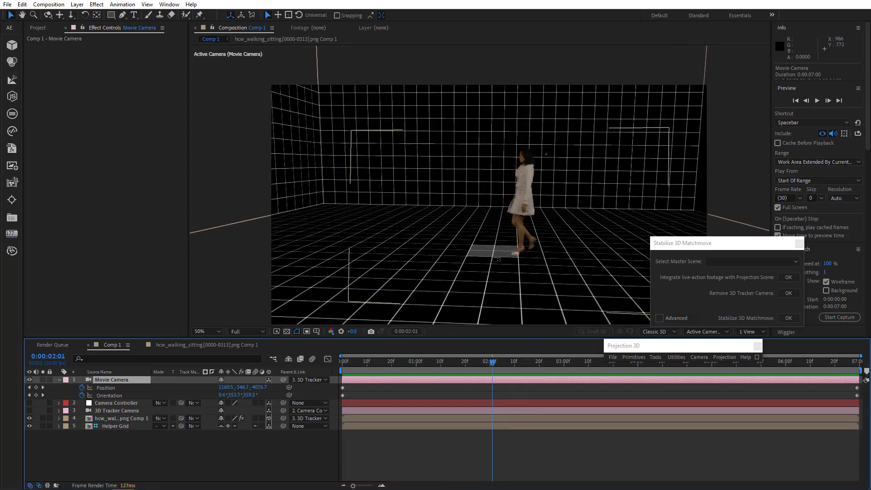
pyautogui.moveTo(501, 244); pyautogui.dragTo(539, 239)
pyautogui.press('space')
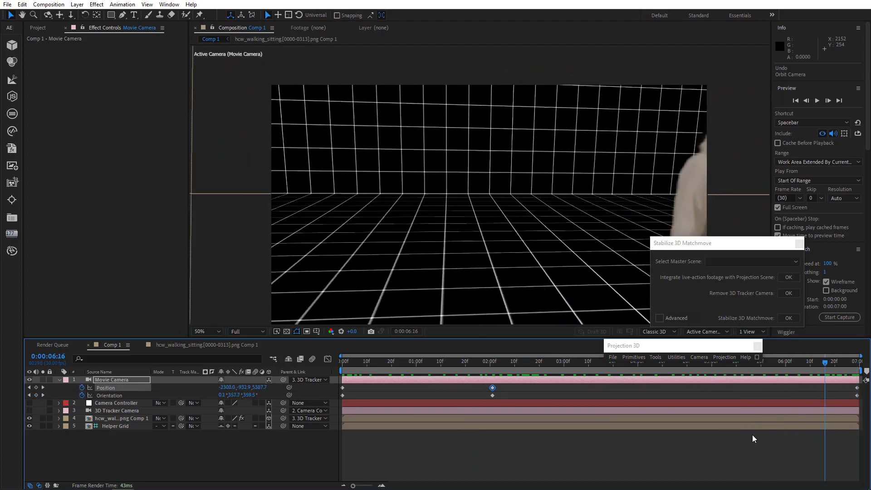
# Delete the middle Position and Orientation keyframes of the Movie Camera.
pyautogui.moveTo(423, 391); pyautogui.dragTo(319, 390)
pyautogui.moveTo(480, 387); pyautogui.dragTo(506, 395)
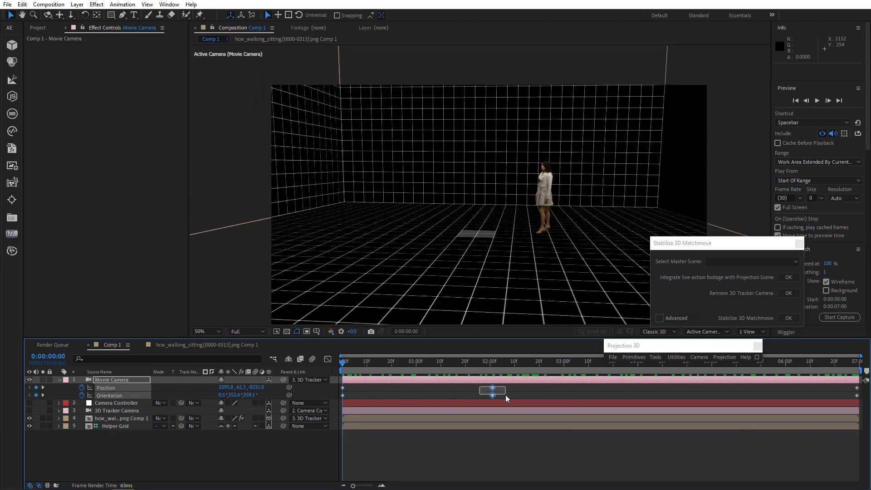
pyautogui.press('Delete')
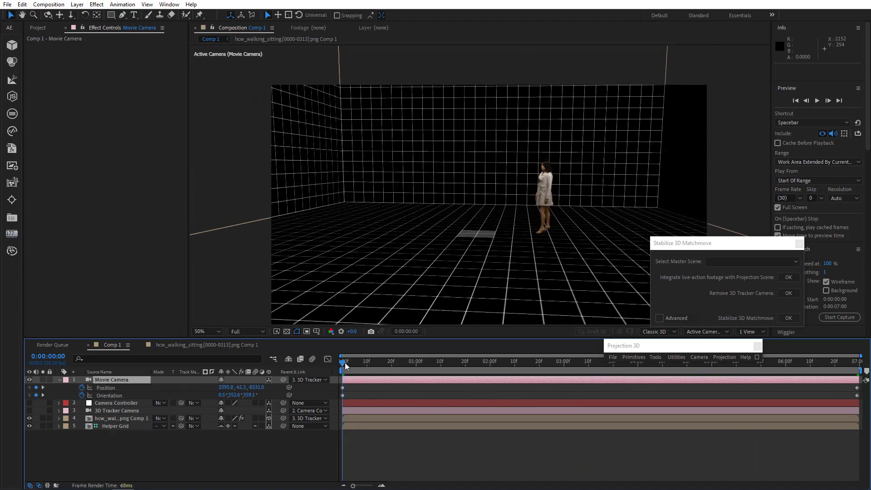
# Scrub the timeline and play the camera move from the first frame.
pyautogui.moveTo(345, 366); pyautogui.dragTo(423, 366)
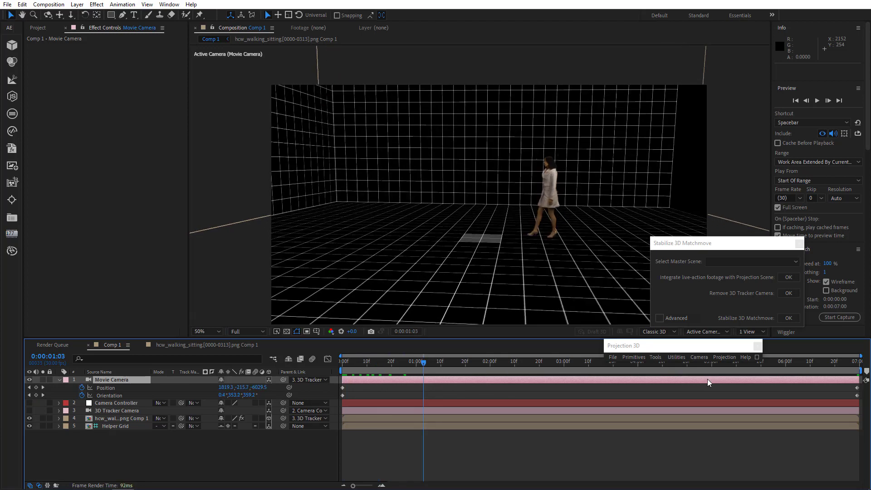
pyautogui.press('space')
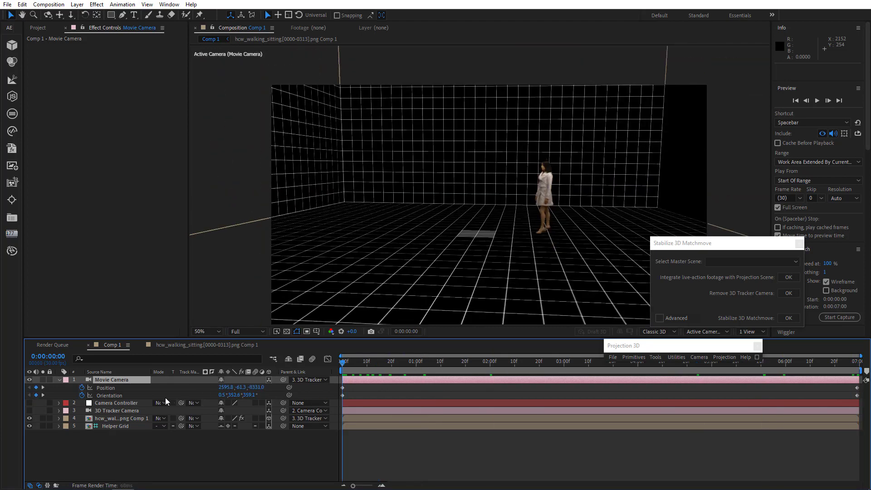
# Set the Movie Camera's focal length to 15 mm in its camera settings.
pyautogui.doubleClick(118, 378)
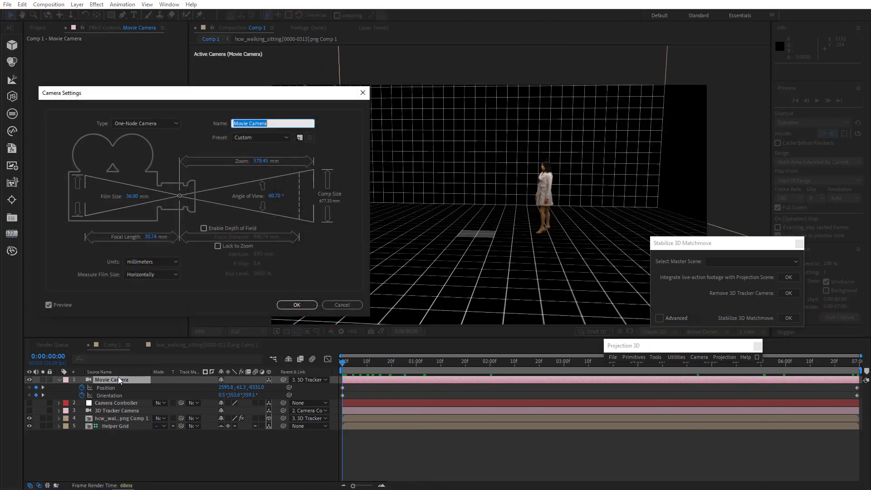
pyautogui.click(150, 237)
pyautogui.write('15')
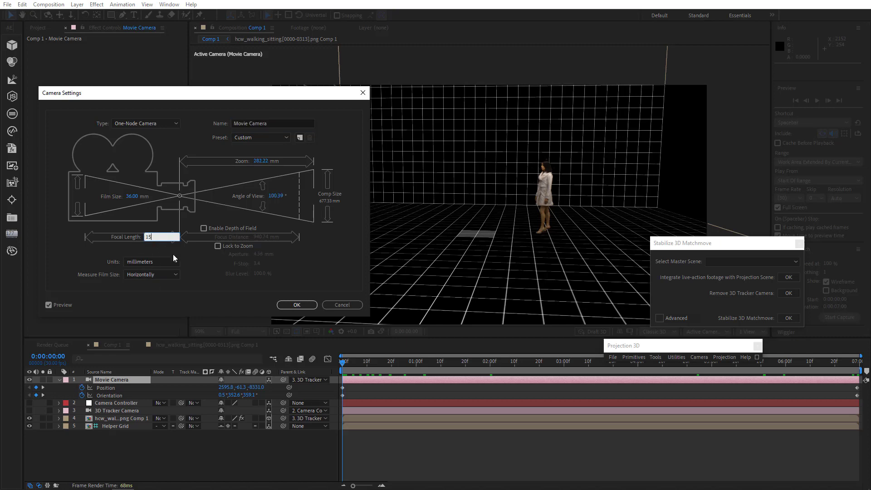
pyautogui.click(296, 305)
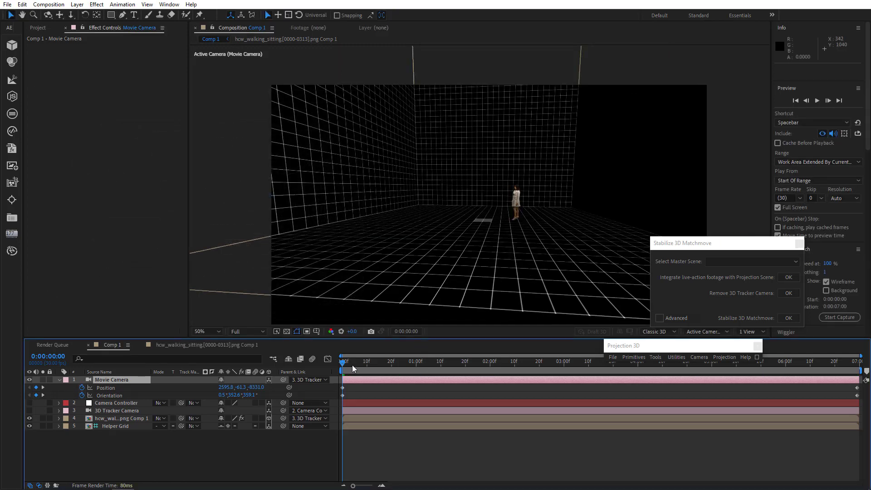
# Return to the first frame and set the Movie Camera's focal length to 50 mm.
pyautogui.moveTo(352, 365); pyautogui.dragTo(208, 395)
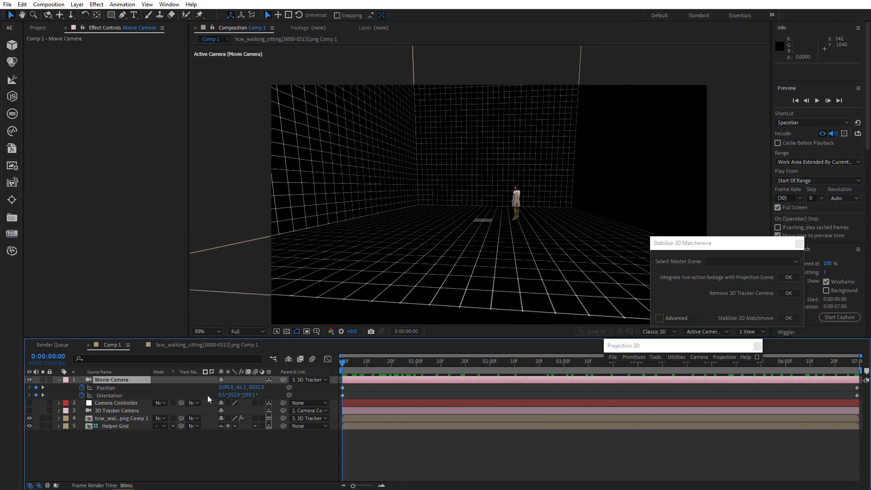
pyautogui.doubleClick(118, 378)
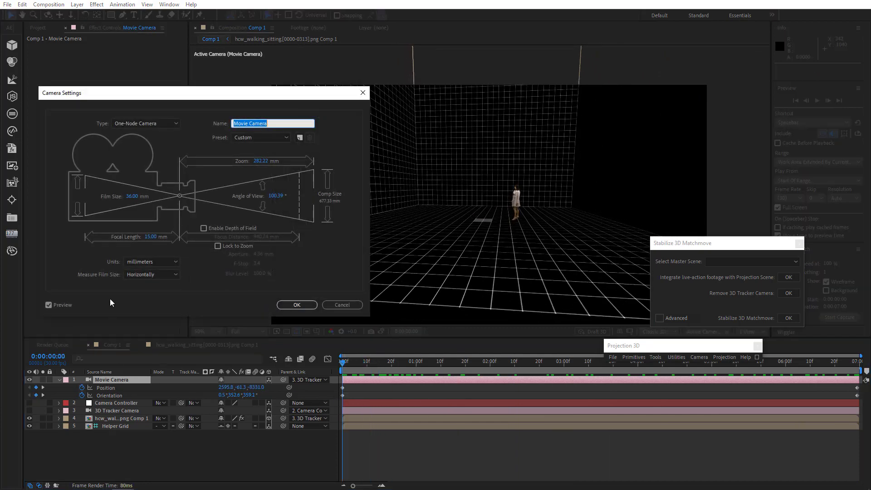
pyautogui.click(150, 237)
pyautogui.write('50')
pyautogui.click(296, 304)
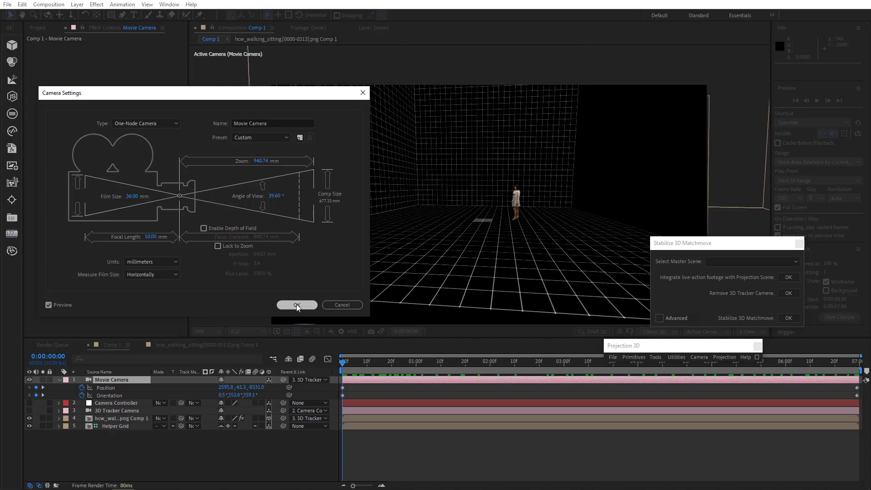
# Preview the shot briefly, then set the Movie Camera's focal length to 28 mm.
pyautogui.press('space')
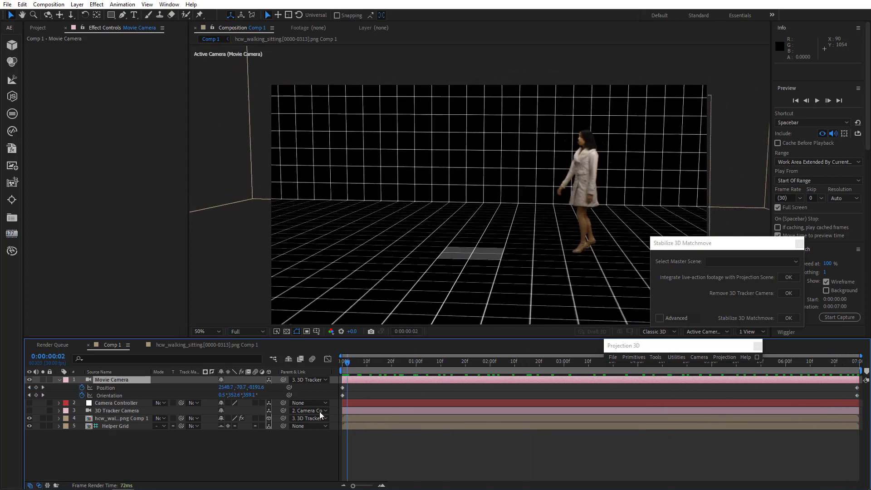
pyautogui.press('space')
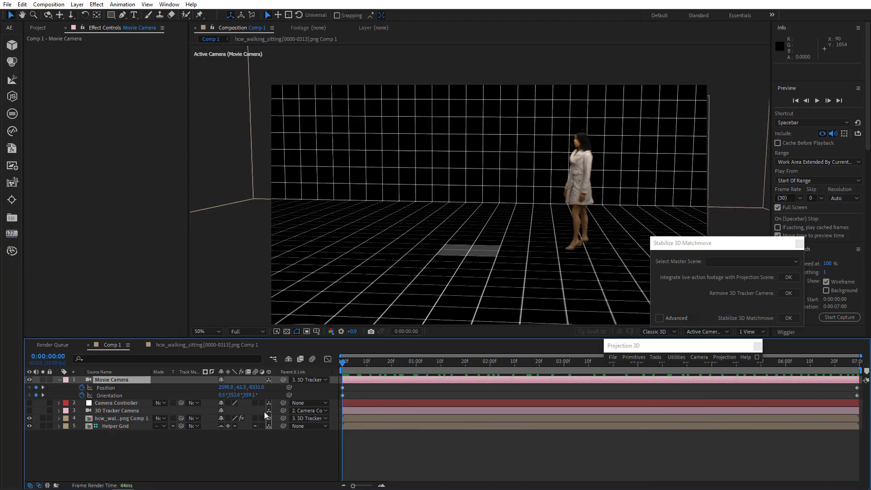
pyautogui.doubleClick(116, 379)
pyautogui.click(151, 236)
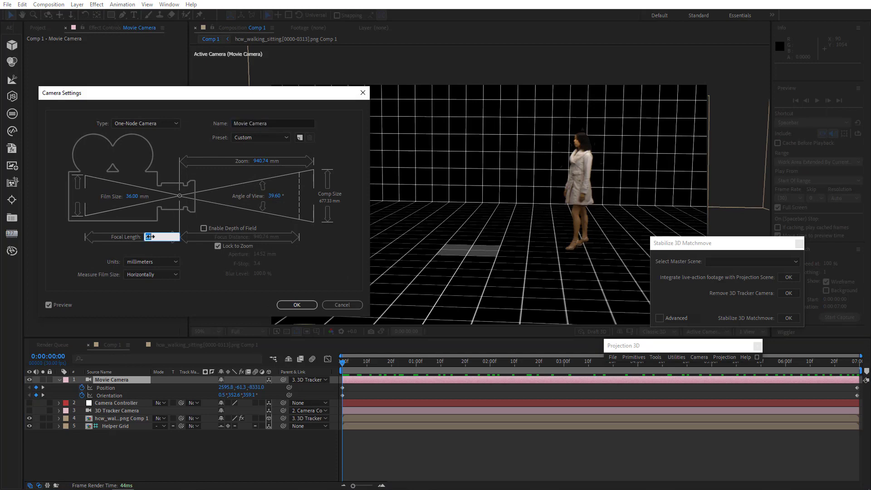
pyautogui.write('28')
pyautogui.click(295, 305)
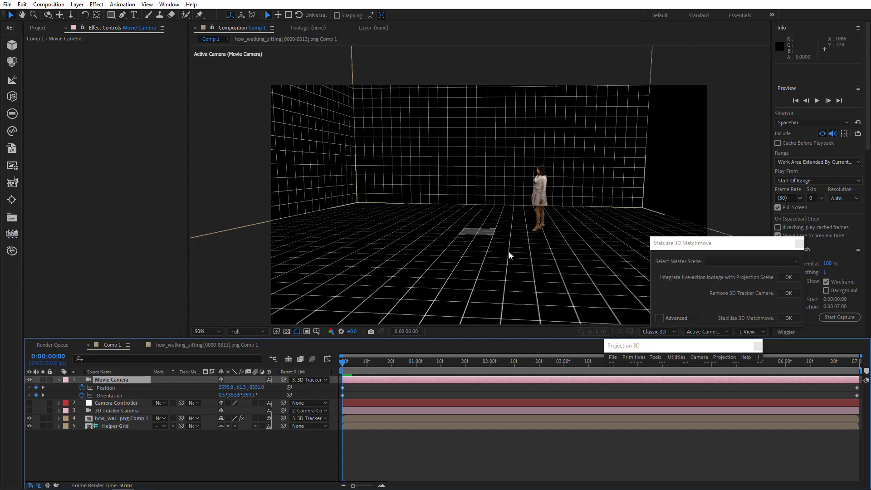
# Raise the Movie Camera high above the set at the first frame and bring it closer to the woman at the last frame.
pyautogui.moveTo(527, 238); pyautogui.dragTo(531, 104)
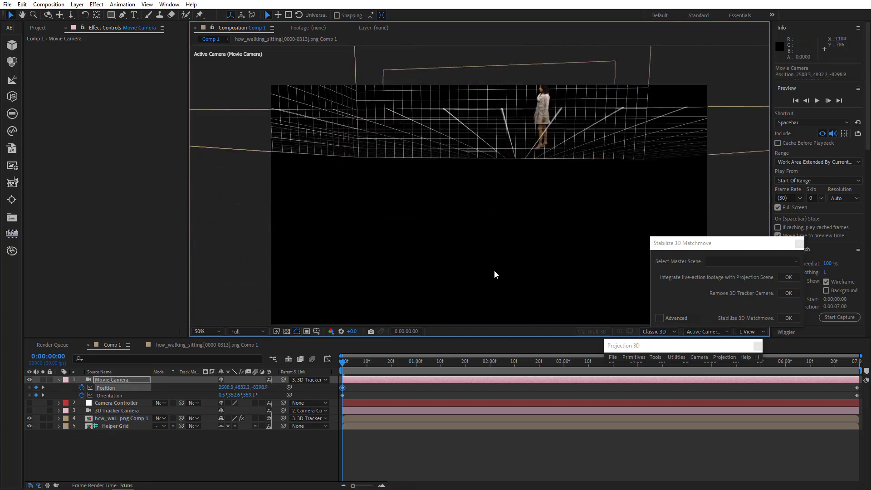
pyautogui.moveTo(352, 363); pyautogui.dragTo(862, 439)
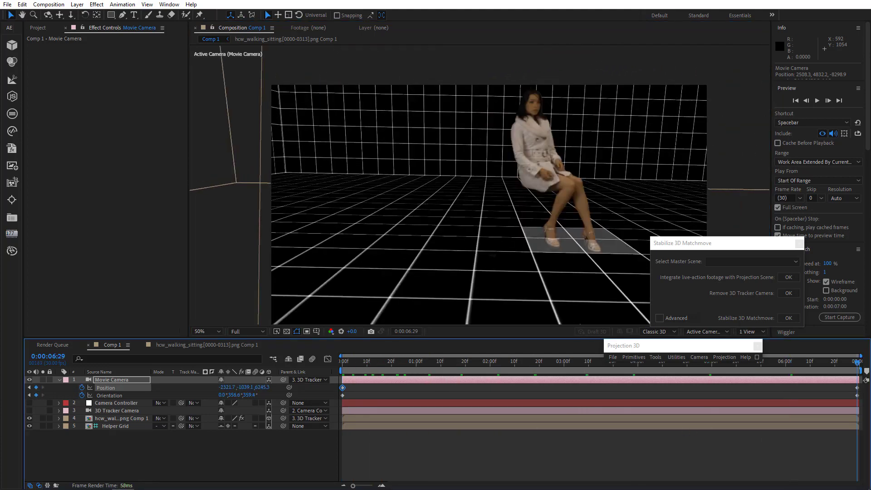
pyautogui.moveTo(552, 246); pyautogui.dragTo(521, 247)
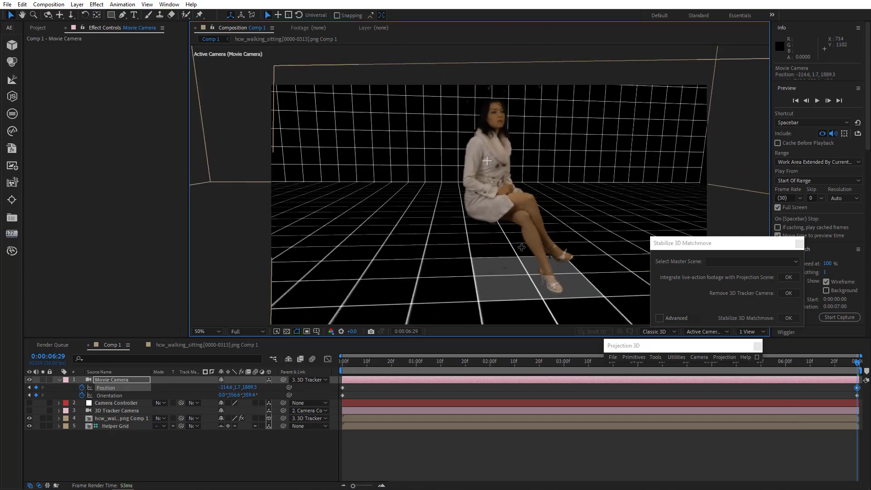
# Play the camera move from the first frame.
pyautogui.press('Home')
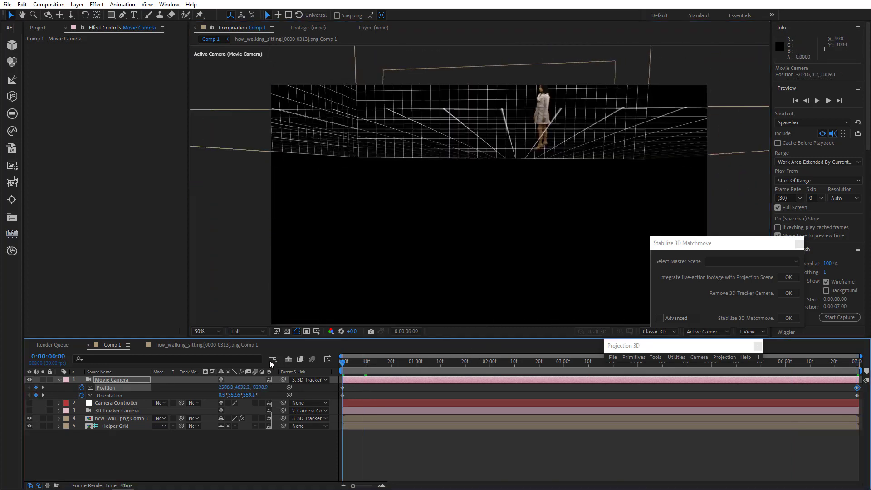
pyautogui.press('space')
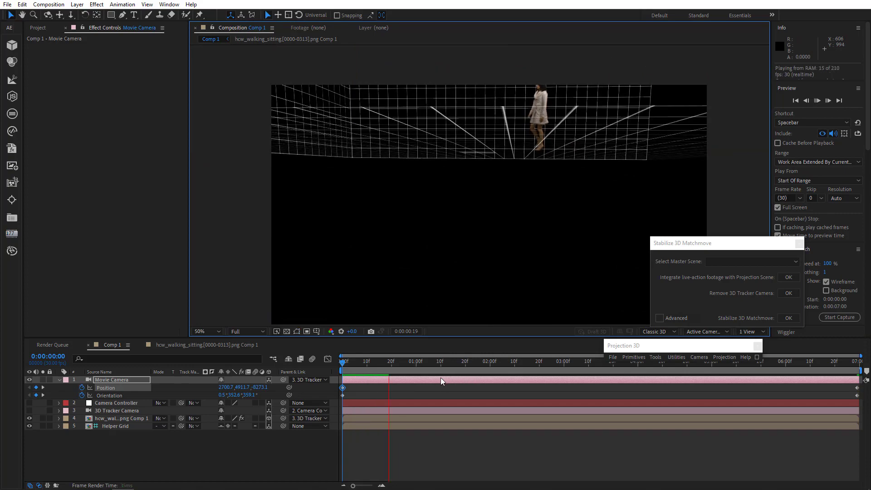
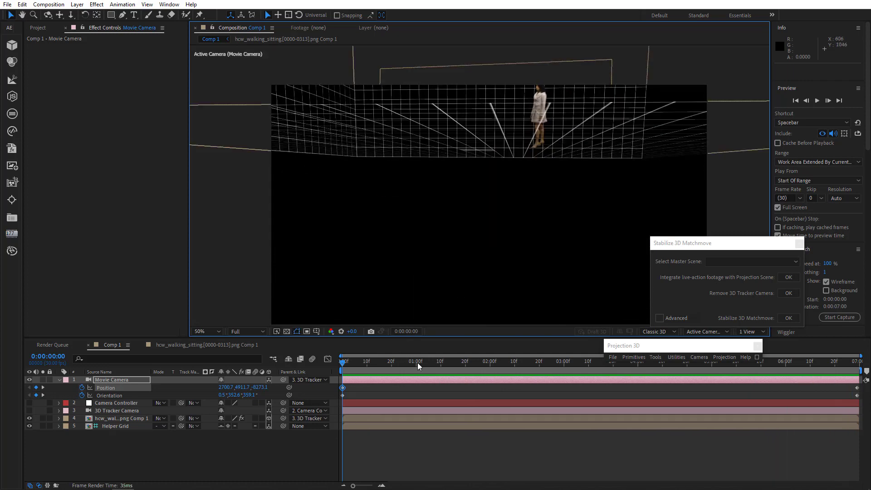
# Inspect Comp 1's layers, the footage layer's 3D Camera Tracker and Keylight effects, and its precomp.
pyautogui.moveTo(354, 364); pyautogui.dragTo(270, 365)
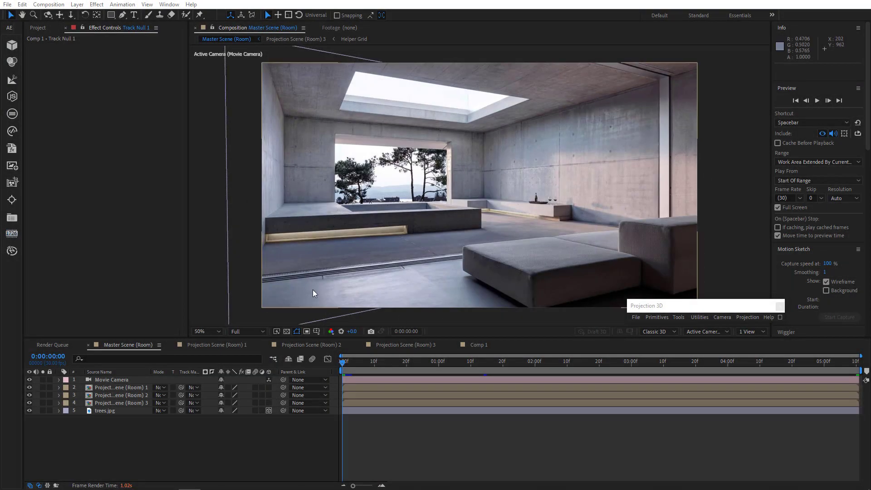
pyautogui.click(479, 346)
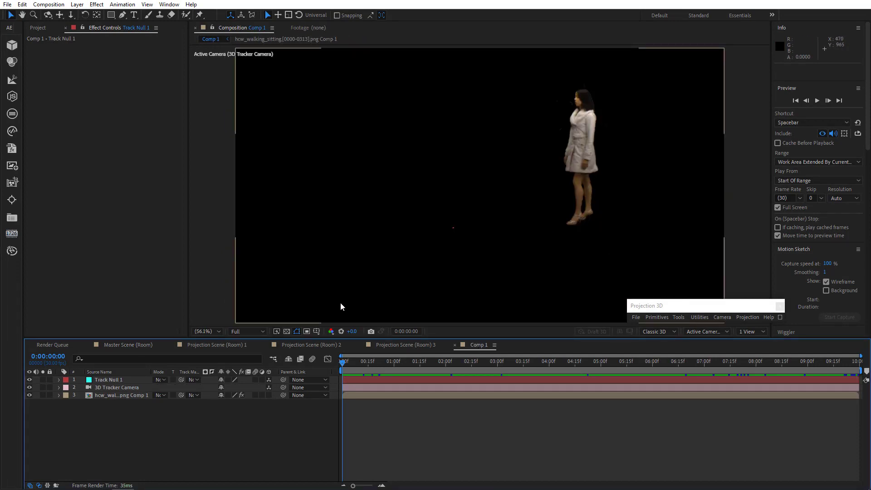
pyautogui.click(121, 395)
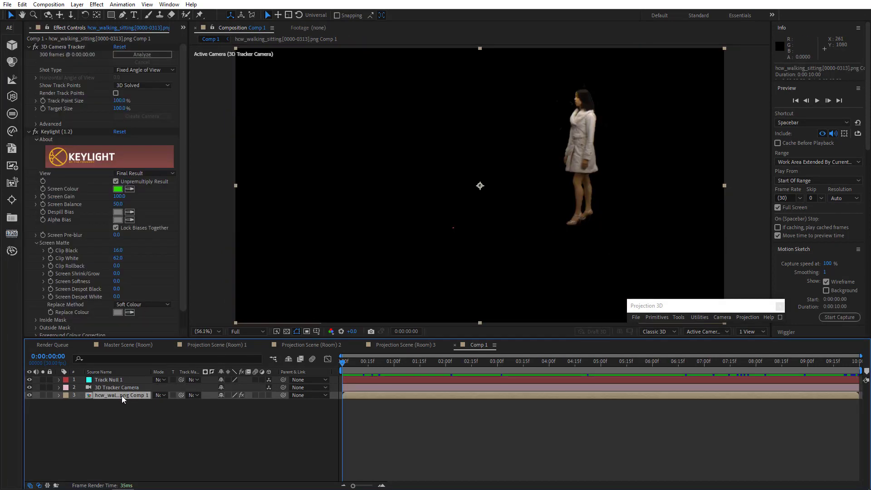
pyautogui.click(72, 47)
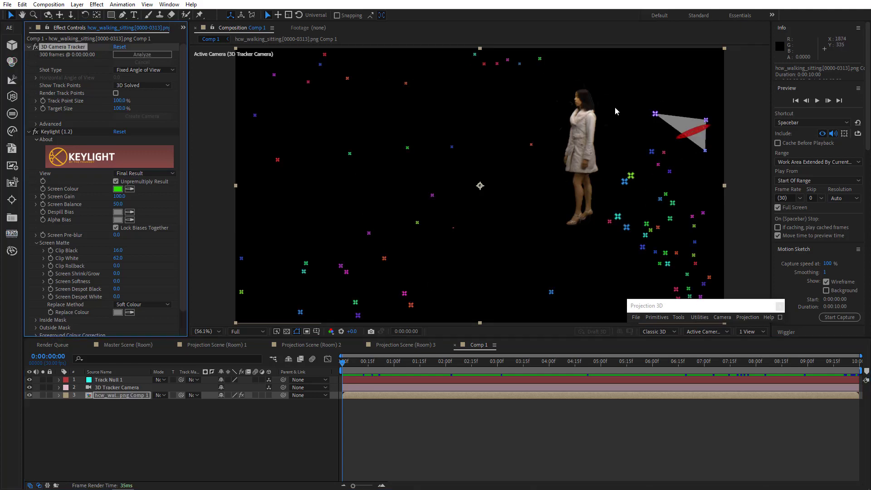
pyautogui.click(62, 132)
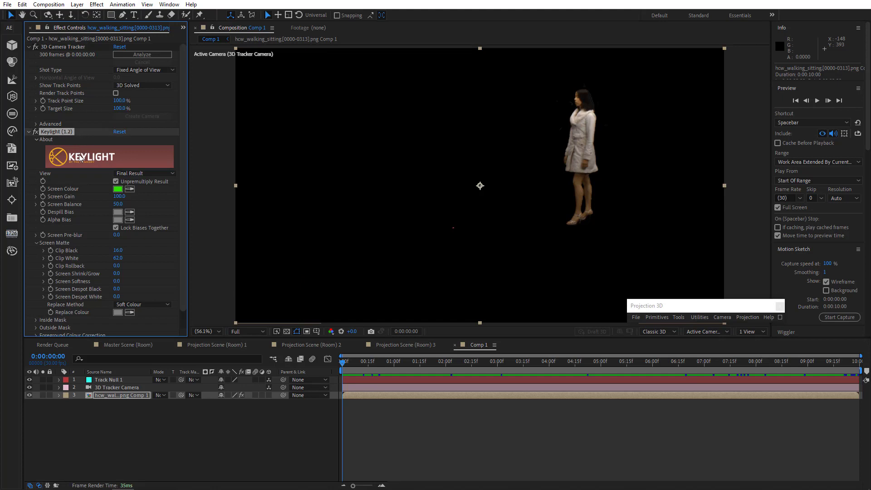
pyautogui.doubleClick(127, 395)
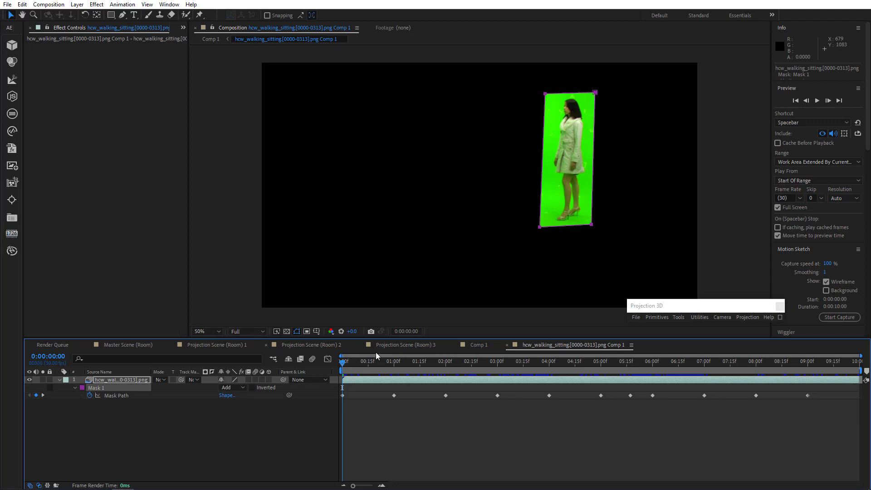
pyautogui.click(478, 345)
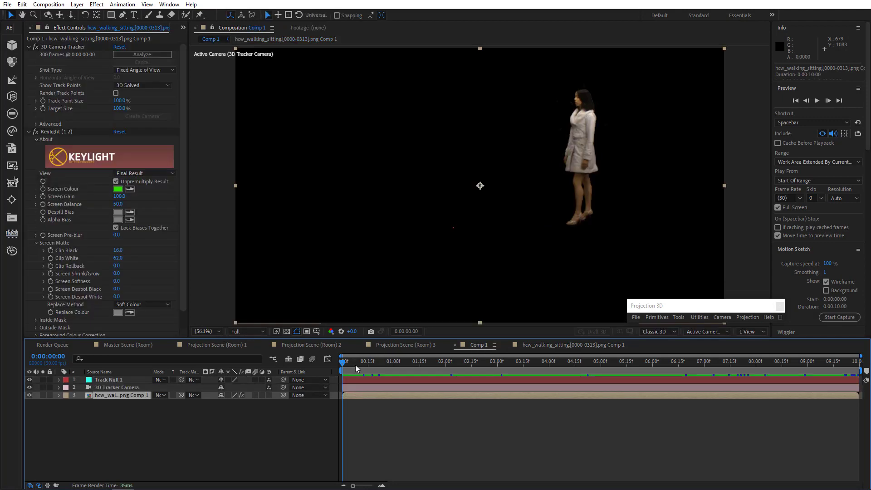
# Select Track Null 1 and the 3D Tracker Camera, open Stabilize 3D Matchmove, and choose Master Scene (Room) as master scene.
pyautogui.moveTo(355, 364); pyautogui.dragTo(298, 383)
pyautogui.moveTo(94, 420); pyautogui.dragTo(129, 381)
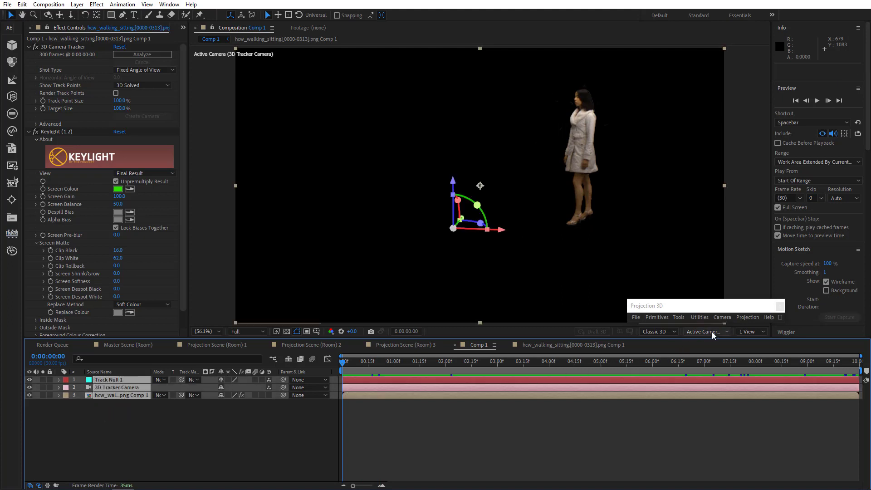
pyautogui.click(722, 317)
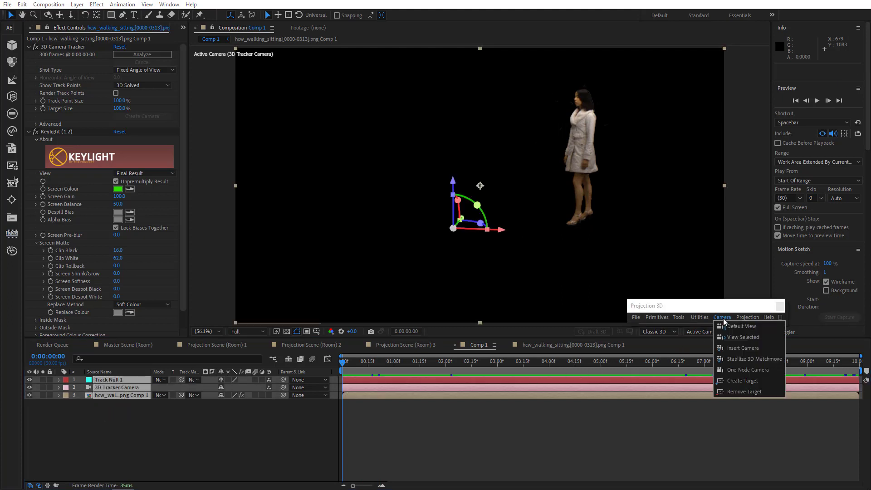
pyautogui.click(735, 358)
pyautogui.moveTo(461, 209); pyautogui.dragTo(688, 218)
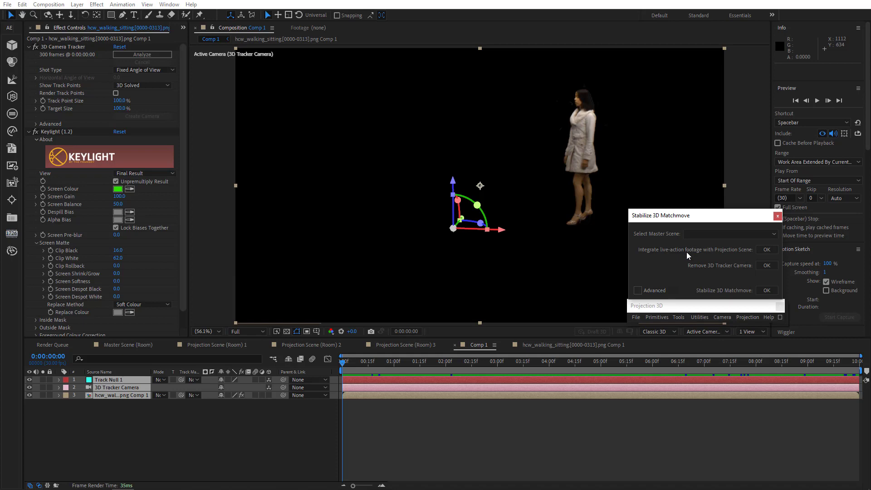
pyautogui.click(711, 232)
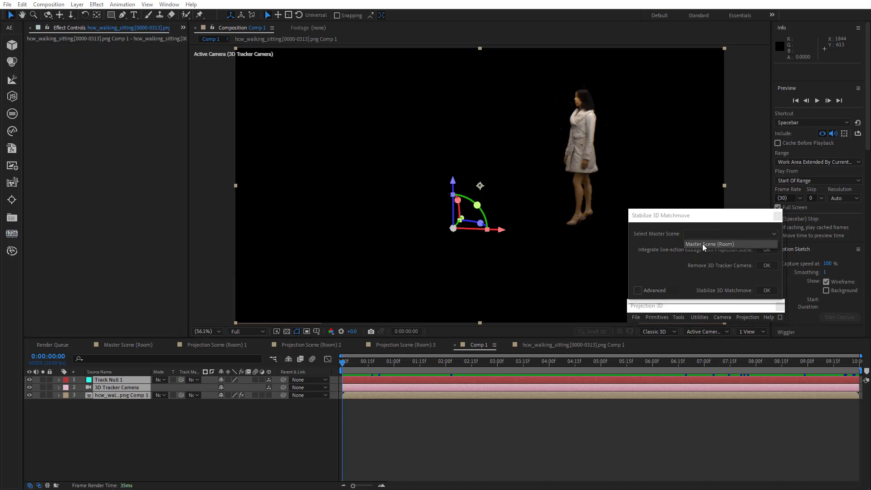
pyautogui.click(702, 244)
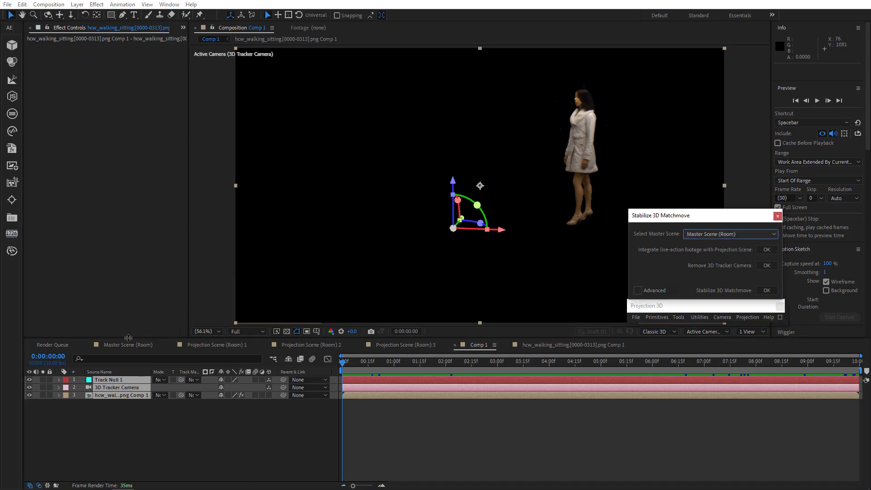
# Integrate the live-action footage into the Projection Scene from the Stabilize 3D Matchmove dialog.
pyautogui.click(113, 345)
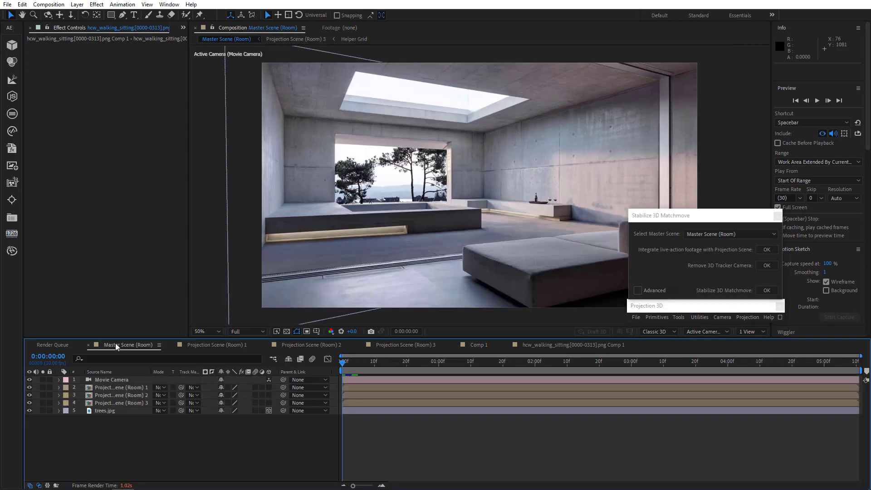
pyautogui.click(478, 344)
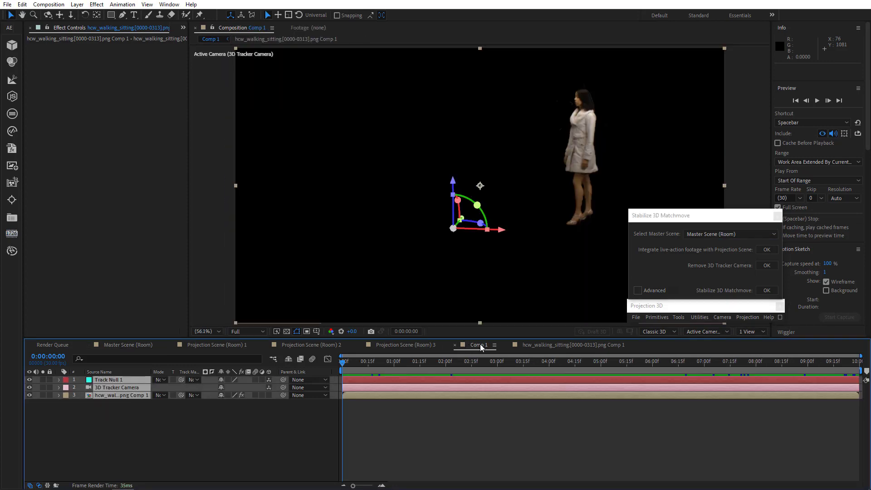
pyautogui.click(767, 250)
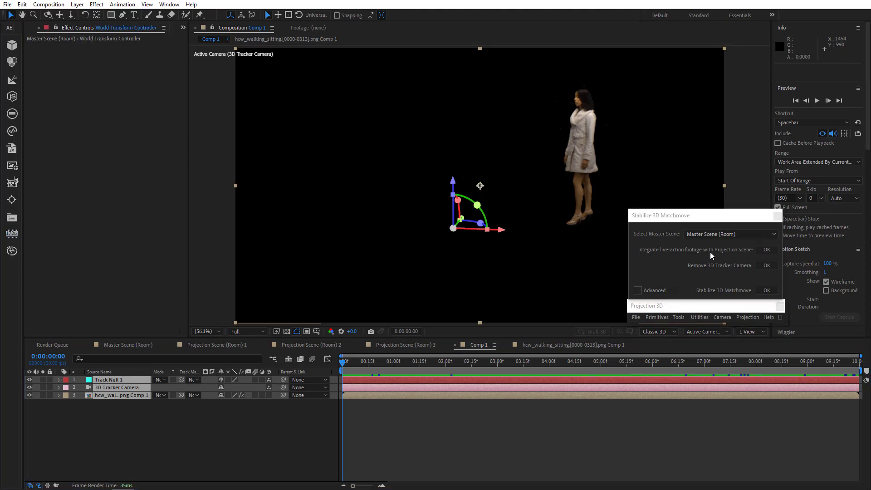
# Open the Master Scene (Room) composition and set the viewer resolution to Third.
pyautogui.click(131, 346)
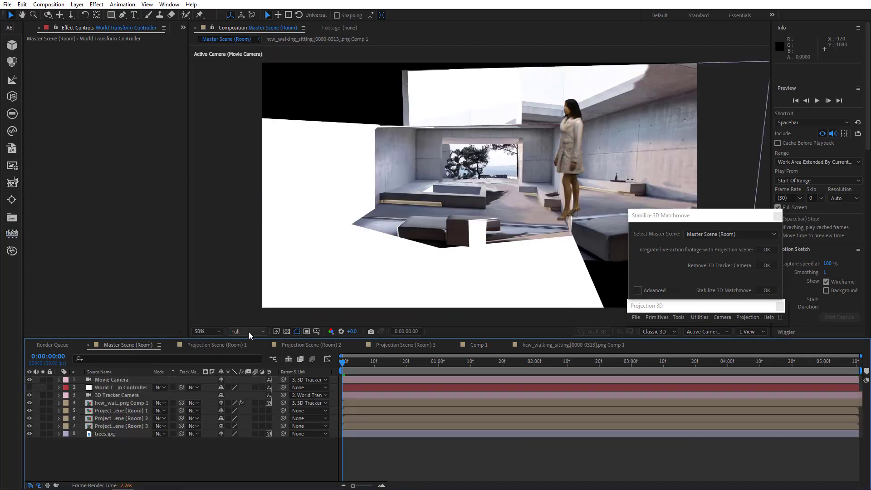
pyautogui.click(241, 331)
pyautogui.click(244, 373)
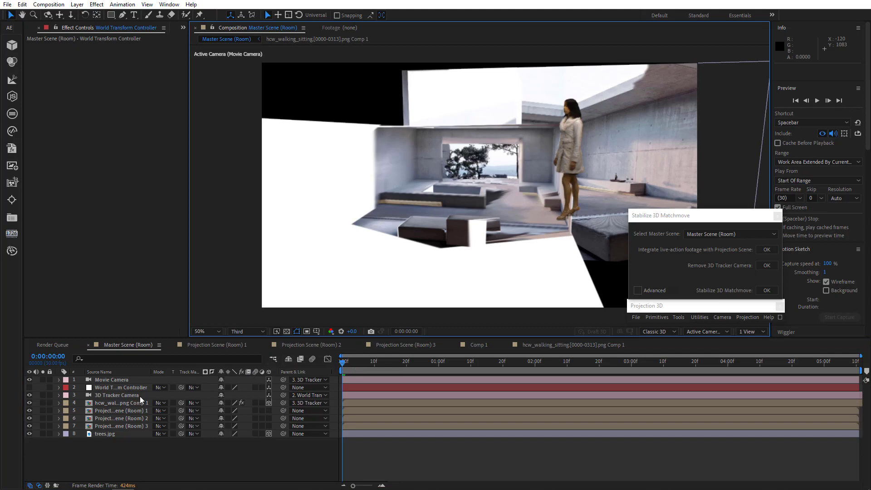
# Scale the World Transform Controller down to 11%.
pyautogui.click(120, 388)
pyautogui.press('s')
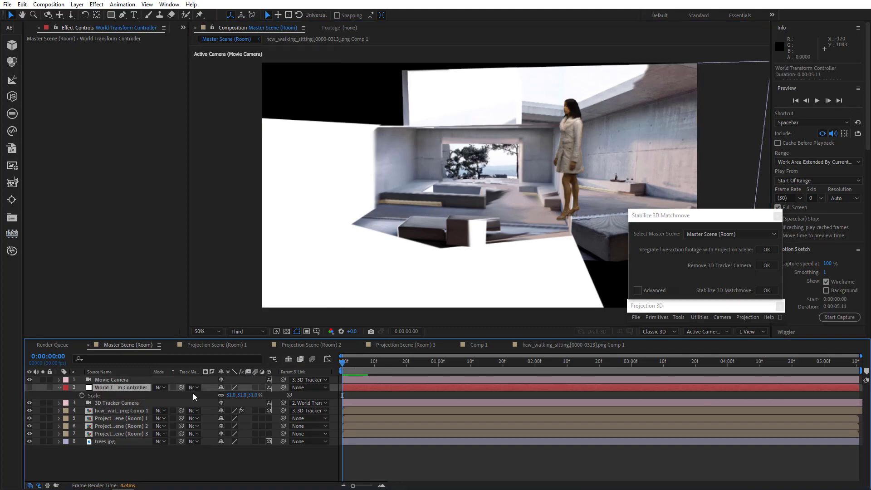
pyautogui.moveTo(231, 397); pyautogui.dragTo(220, 394)
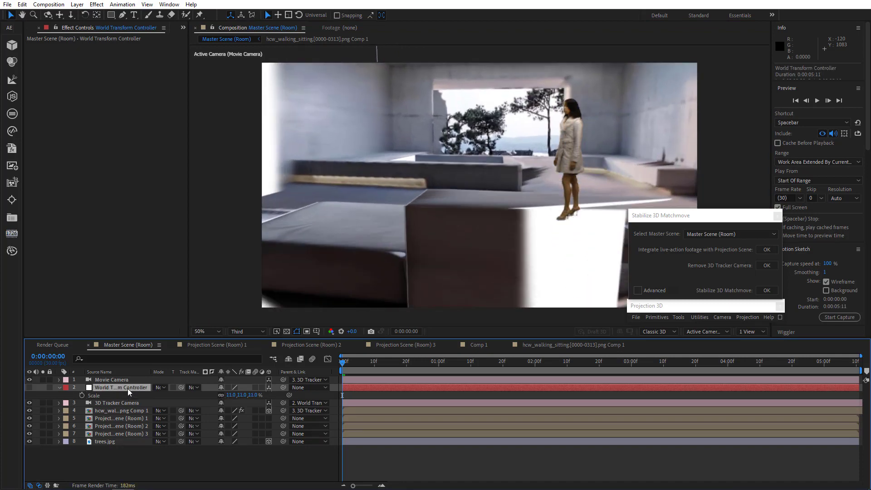
# Rotate the World Transform Controller around its Y axis to turn the footage within the set.
pyautogui.press('r')
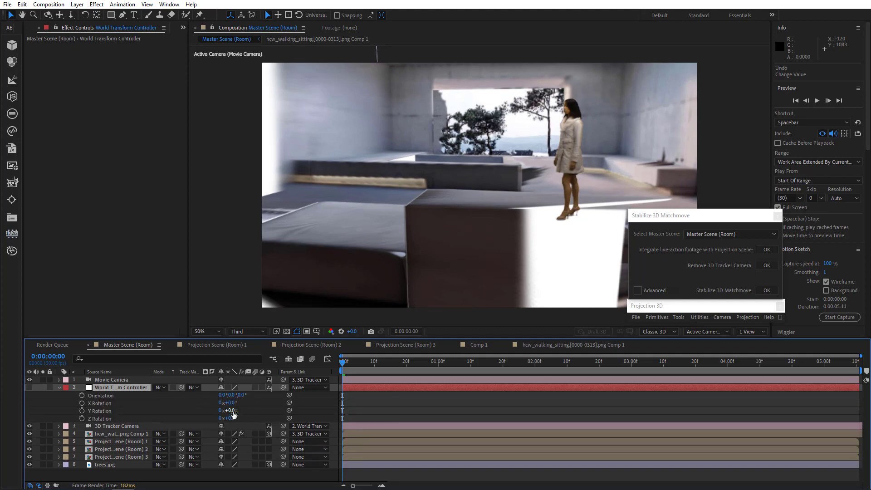
pyautogui.moveTo(232, 411); pyautogui.dragTo(807, 444)
# Set the World Transform Controller's Z position to 1271 while checking the last frame.
pyautogui.press('p')
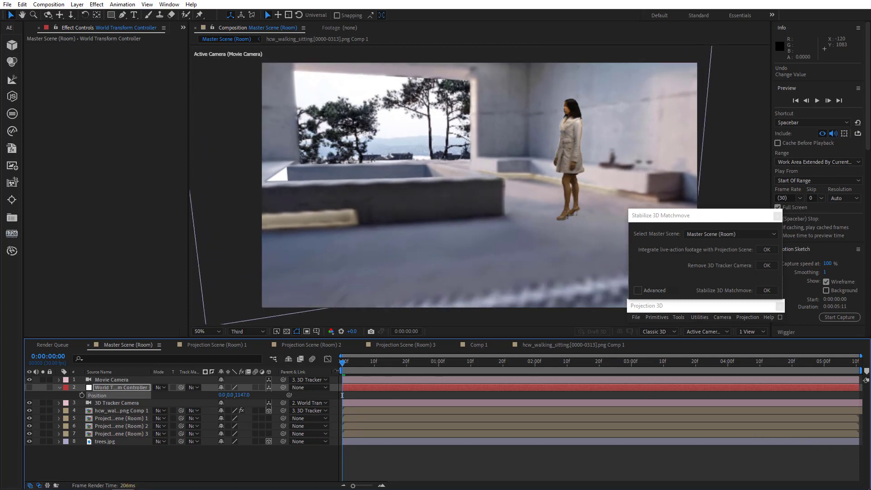
pyautogui.moveTo(348, 370); pyautogui.dragTo(855, 368)
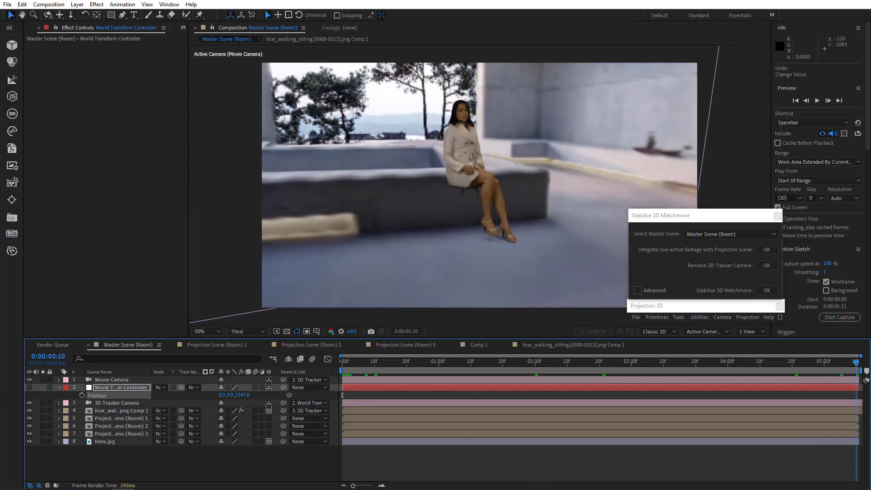
pyautogui.moveTo(248, 395); pyautogui.dragTo(303, 396)
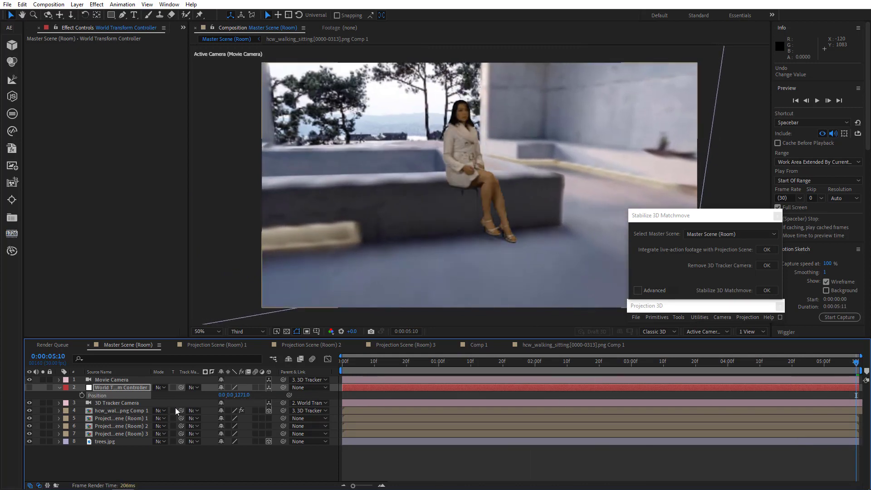
# Set the World Transform Controller's scale to 12% and scrub through the shot back to the first frame.
pyautogui.press('s')
pyautogui.moveTo(233, 396); pyautogui.dragTo(234, 397)
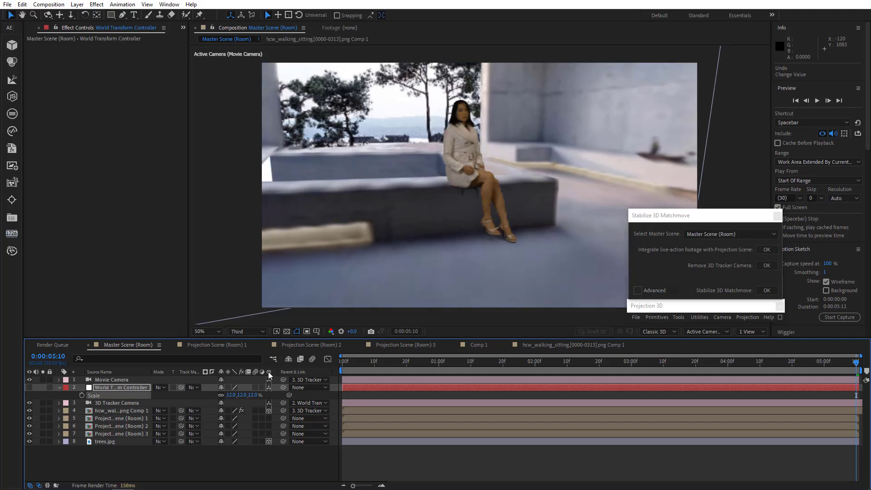
pyautogui.press('p')
pyautogui.moveTo(351, 360); pyautogui.dragTo(856, 379)
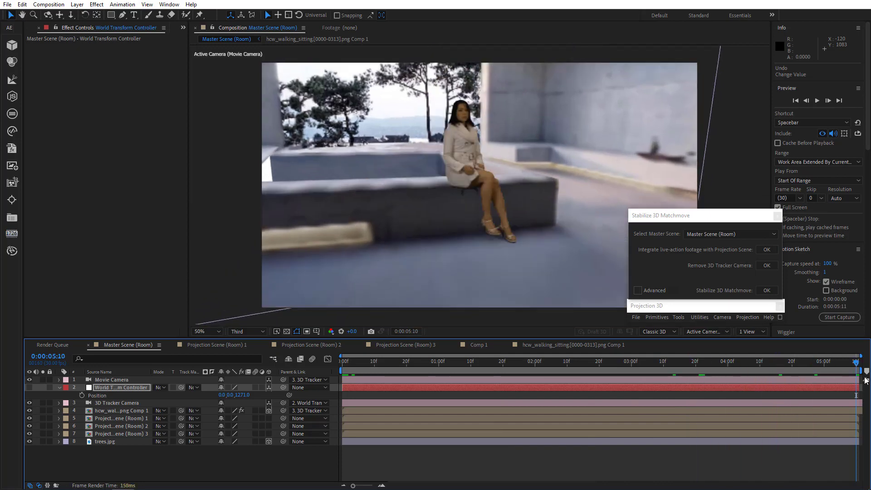
pyautogui.moveTo(399, 359); pyautogui.dragTo(228, 371)
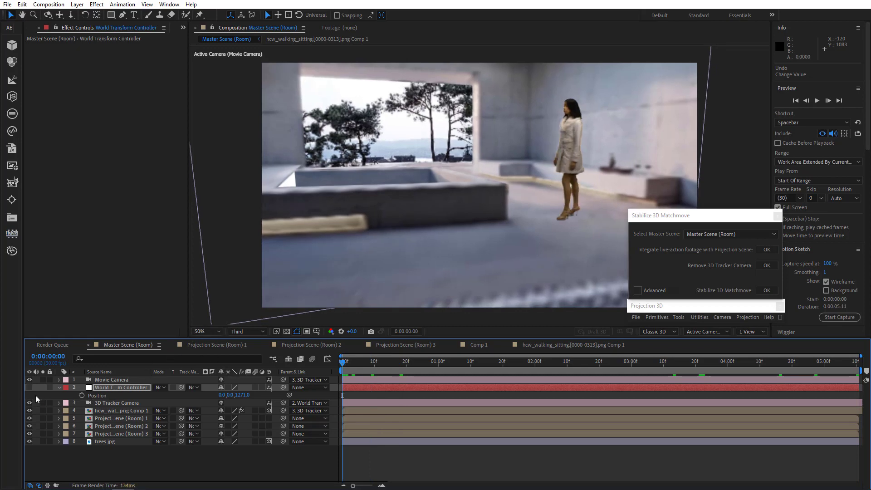
# Select the Movie Camera and add Position and Orientation keyframes at the first frame.
pyautogui.click(59, 387)
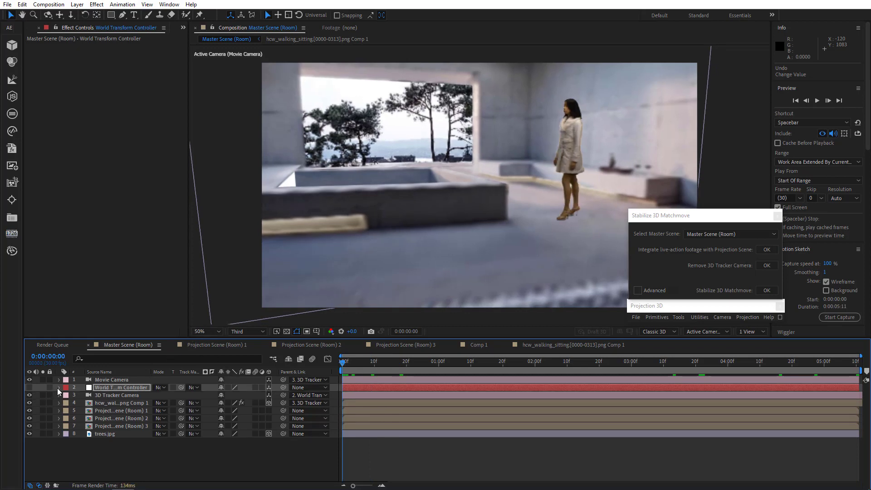
pyautogui.click(99, 380)
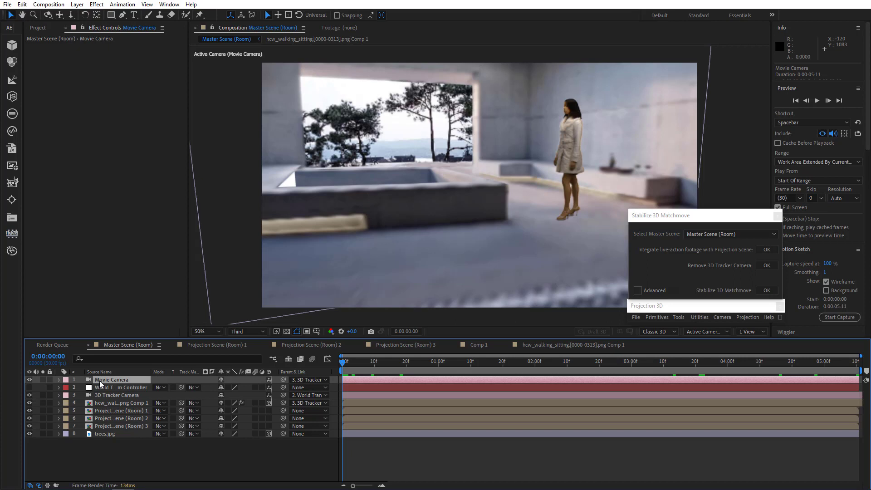
pyautogui.press('p')
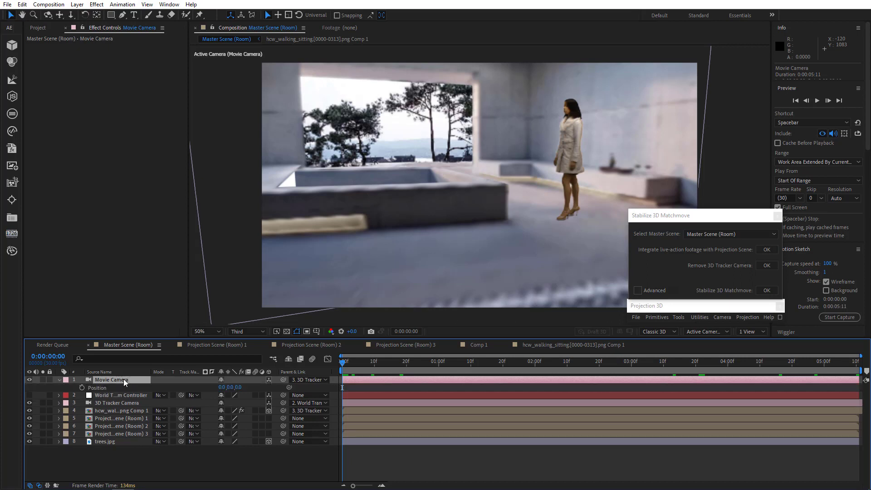
pyautogui.click(81, 387)
pyautogui.press('r')
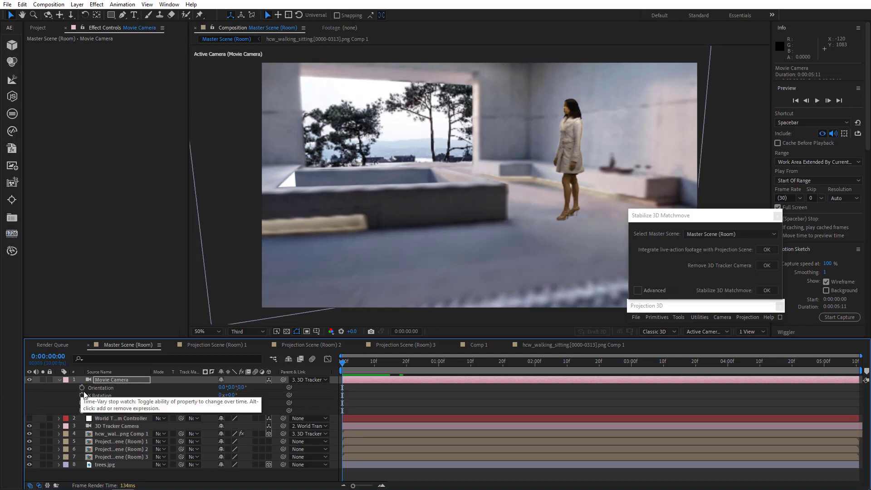
pyautogui.click(81, 387)
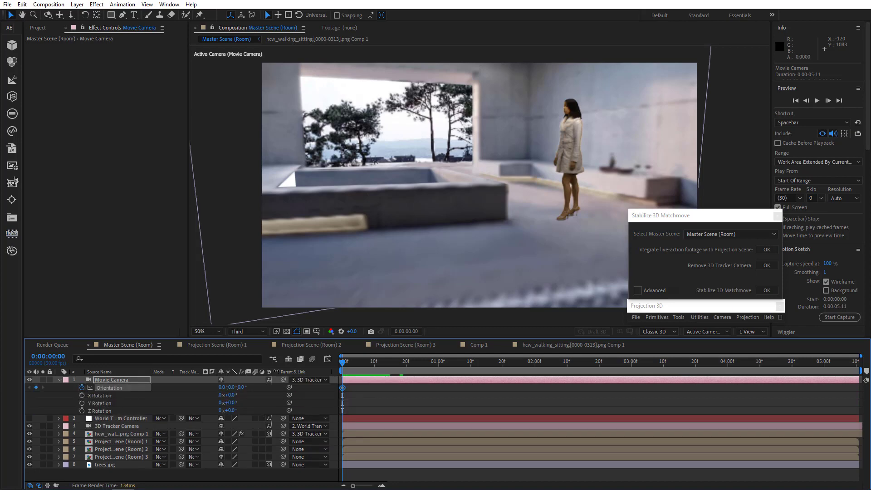
# Orbit and move the Movie Camera at the first frame to frame the woman in the room, then go to the last frame.
pyautogui.press('u')
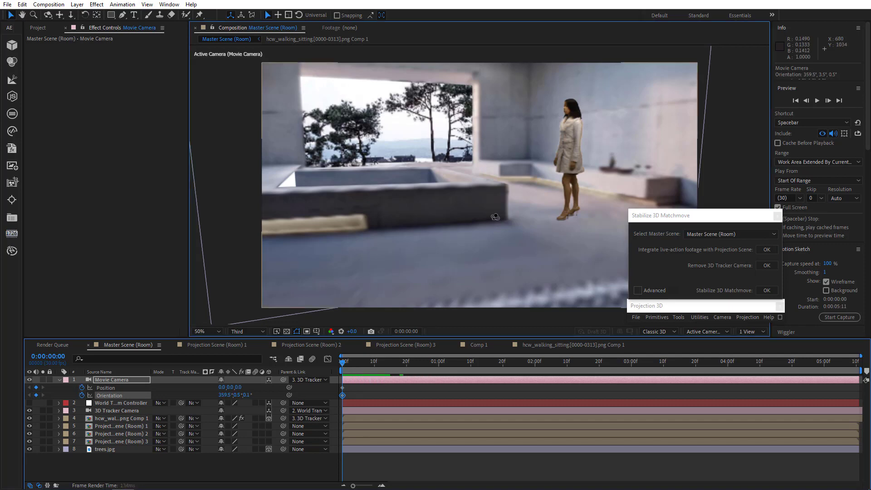
pyautogui.moveTo(501, 220); pyautogui.dragTo(470, 283)
pyautogui.moveTo(471, 225)
pyautogui.mouseDown()
pyautogui.moveTo(471, 257)
pyautogui.moveTo(461, 235)
pyautogui.moveTo(467, 230)
pyautogui.mouseUp()
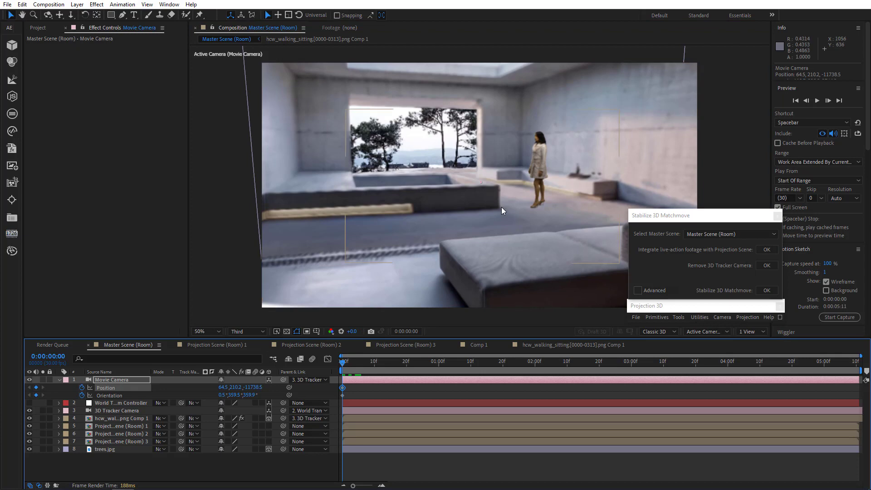
pyautogui.moveTo(501, 207); pyautogui.dragTo(501, 210)
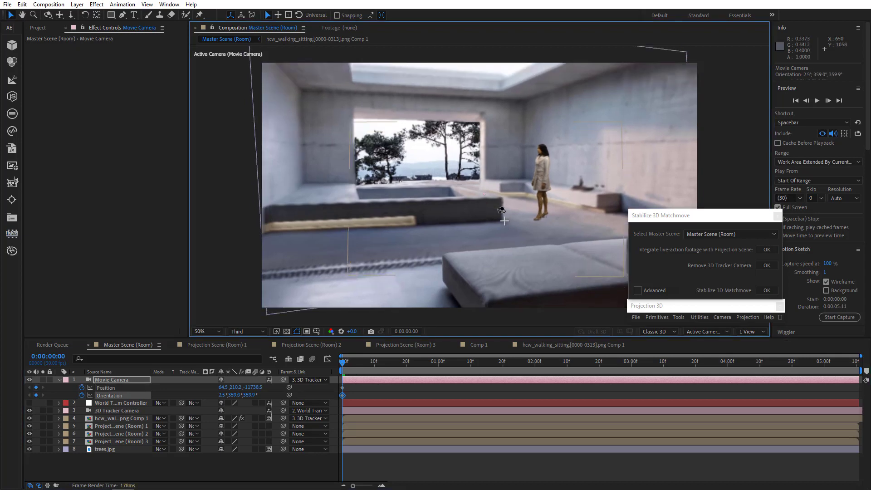
pyautogui.moveTo(398, 361); pyautogui.dragTo(855, 369)
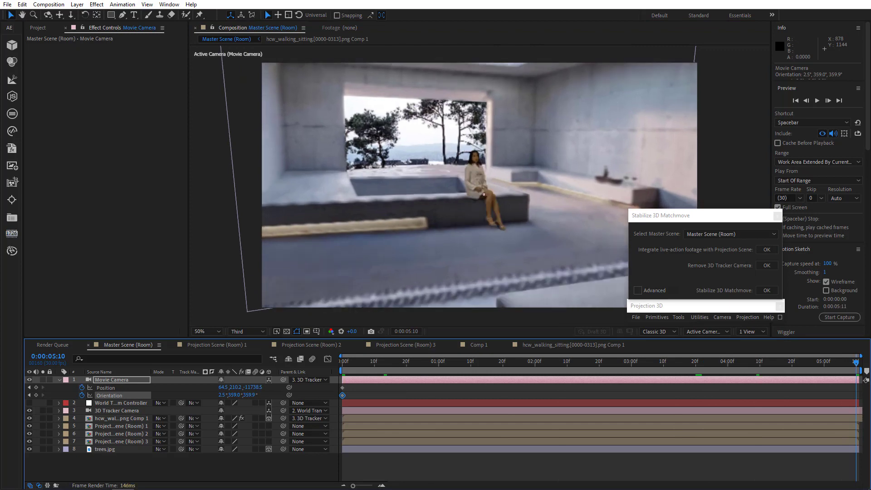
# Orbit and move the Movie Camera at the last frame to frame the seated woman more closely.
pyautogui.moveTo(484, 196); pyautogui.dragTo(508, 161)
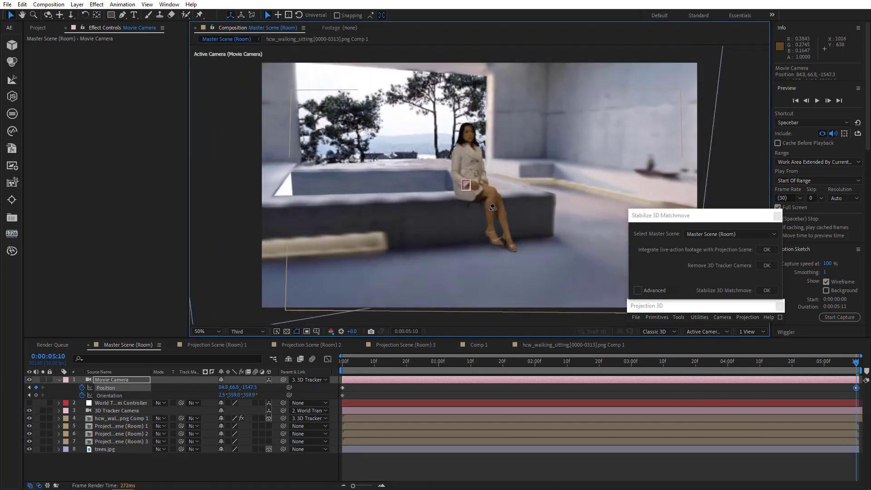
pyautogui.moveTo(492, 207); pyautogui.dragTo(495, 230)
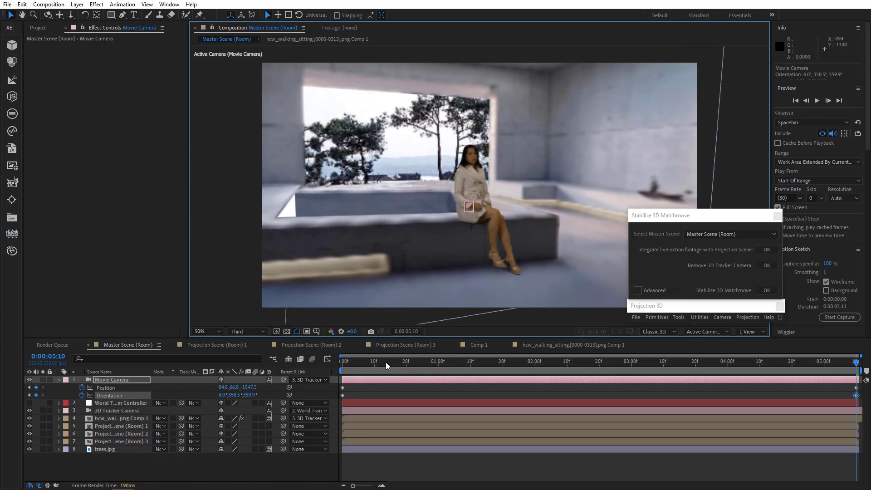
# Preview the camera move from the first frame at Half resolution.
pyautogui.press('Home')
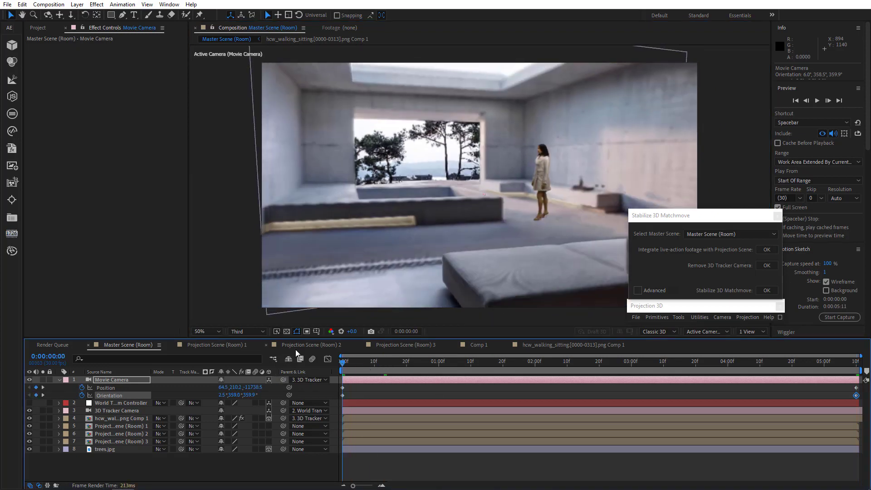
pyautogui.click(247, 331)
pyautogui.click(245, 347)
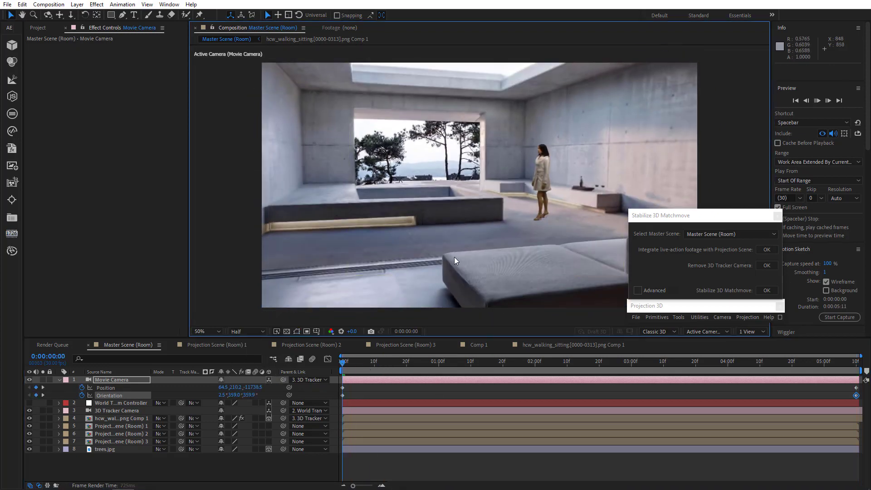
pyautogui.press('space')
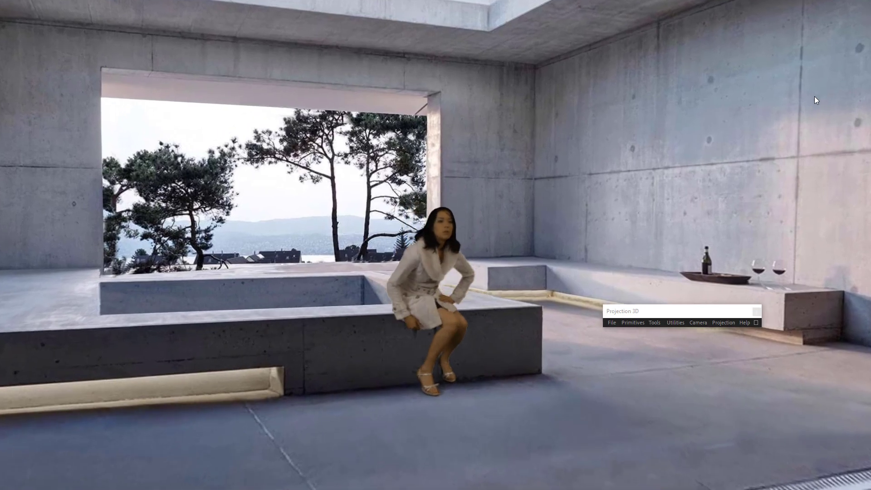
pyautogui.press('space')
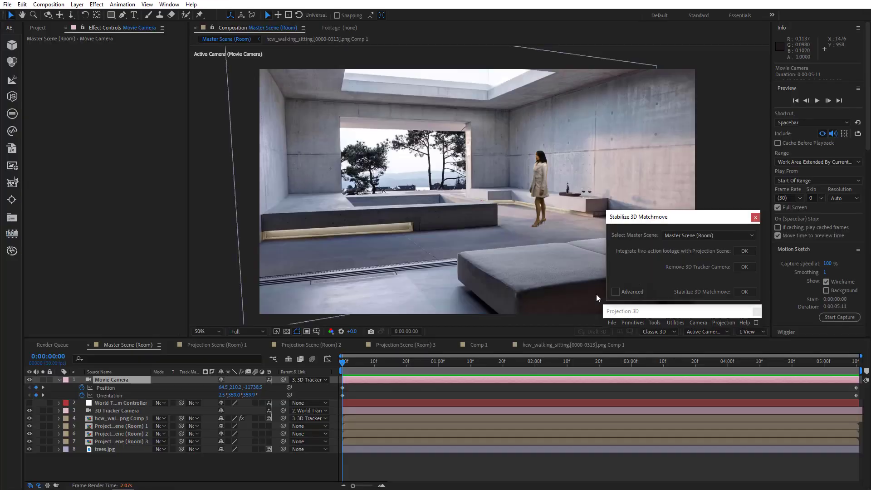
# Select the Movie Camera and remove its parent using the advanced Remove Movie Camera-Parent option in Stabilize 3D Matchmove.
pyautogui.click(117, 381)
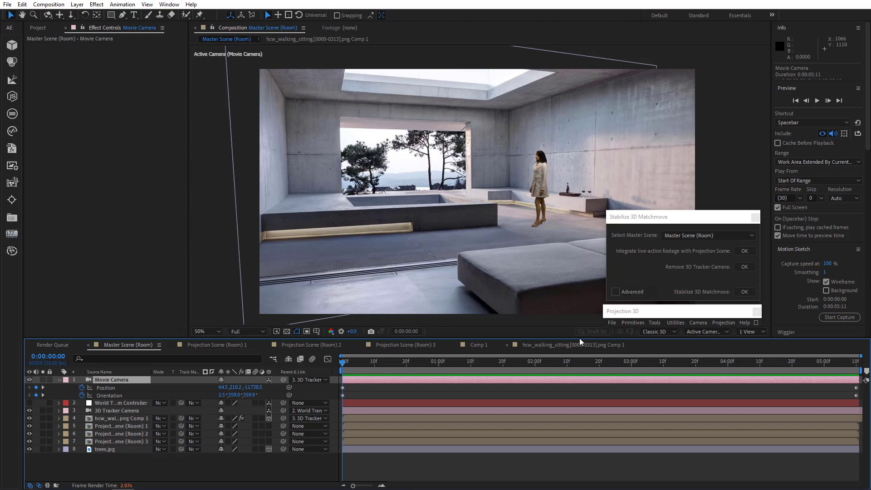
pyautogui.click(615, 292)
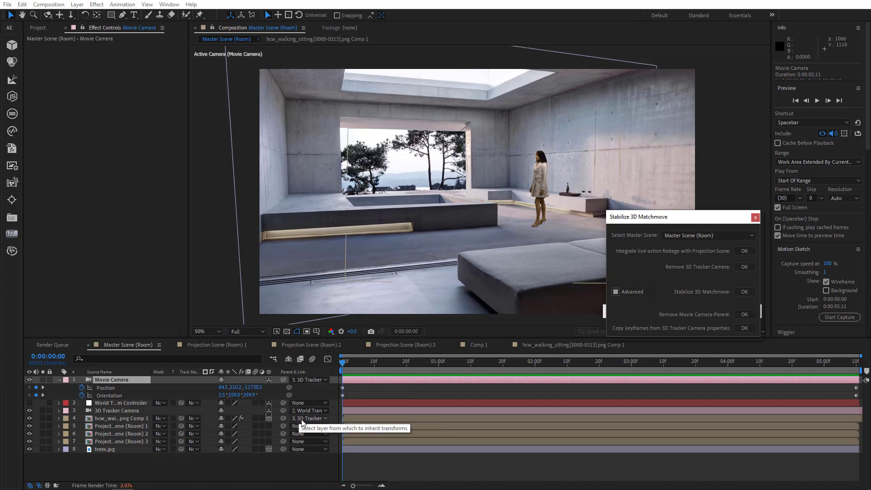
pyautogui.click(742, 315)
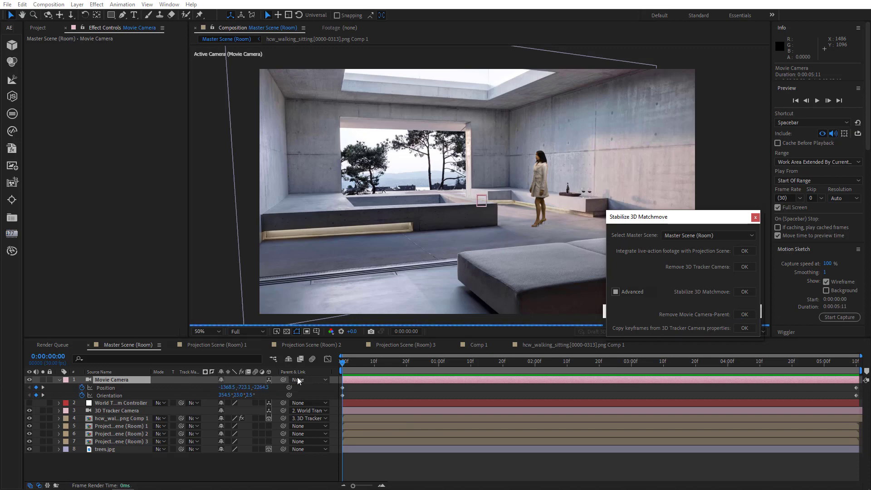
# Scrub through the unparented camera move at Third resolution and push the Movie Camera slightly closer at the last frame.
pyautogui.moveTo(343, 363); pyautogui.dragTo(857, 369)
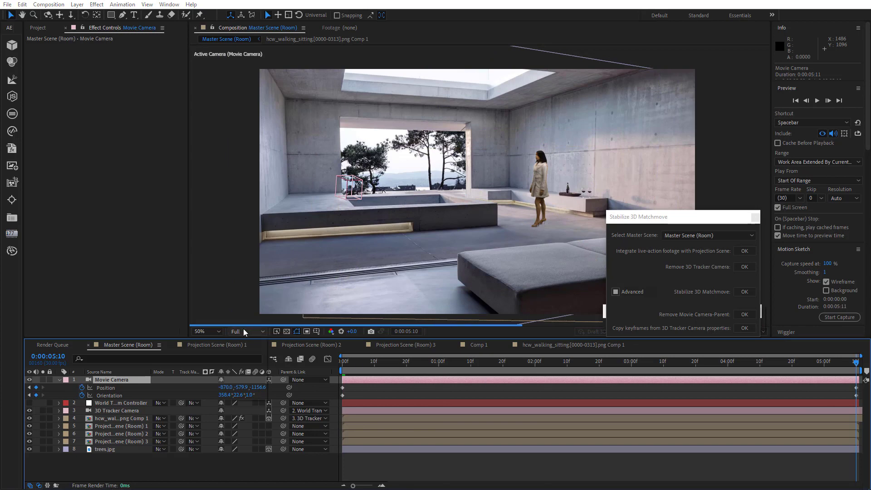
pyautogui.click(243, 329)
pyautogui.click(245, 363)
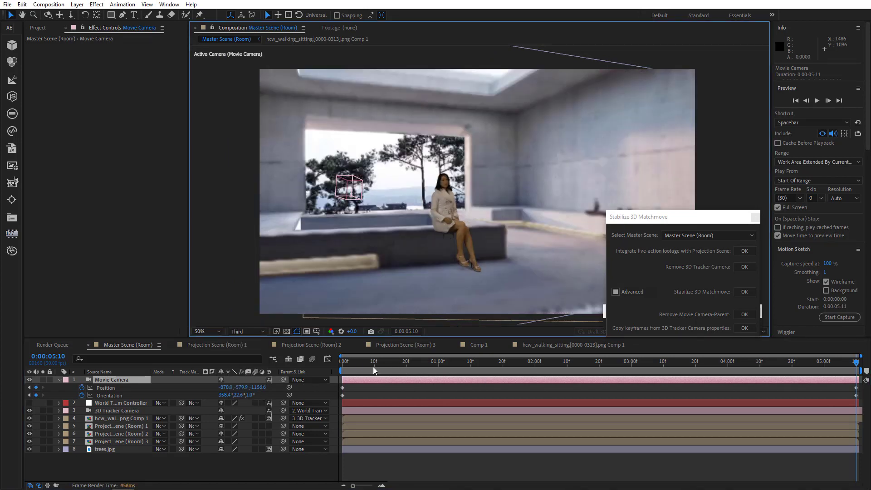
pyautogui.press('Home')
pyautogui.moveTo(342, 363); pyautogui.dragTo(561, 377)
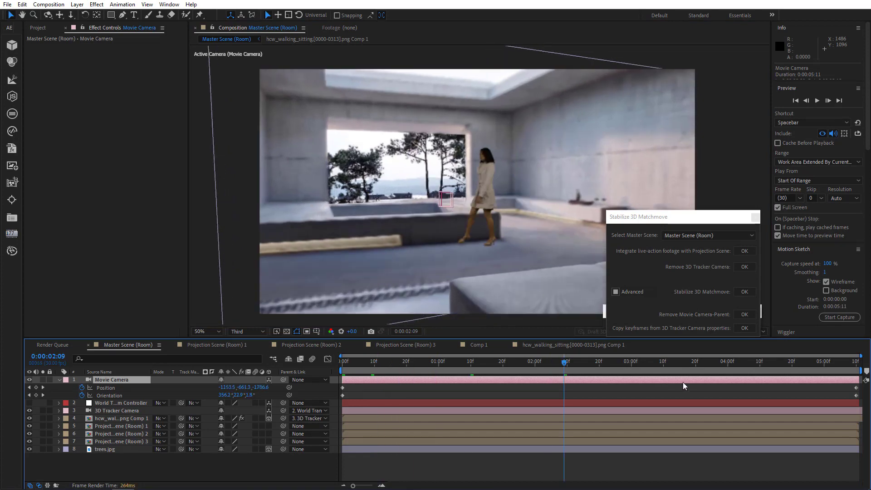
pyautogui.moveTo(719, 363); pyautogui.dragTo(856, 363)
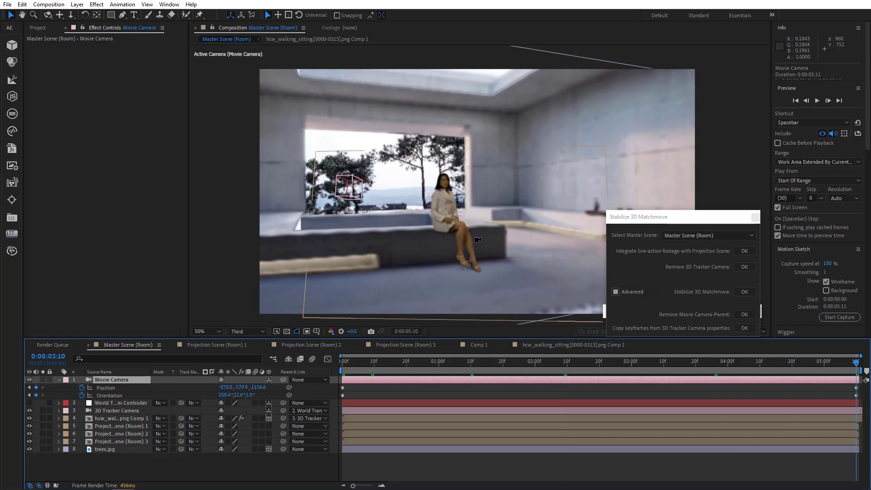
pyautogui.scroll(5, 482, 234)
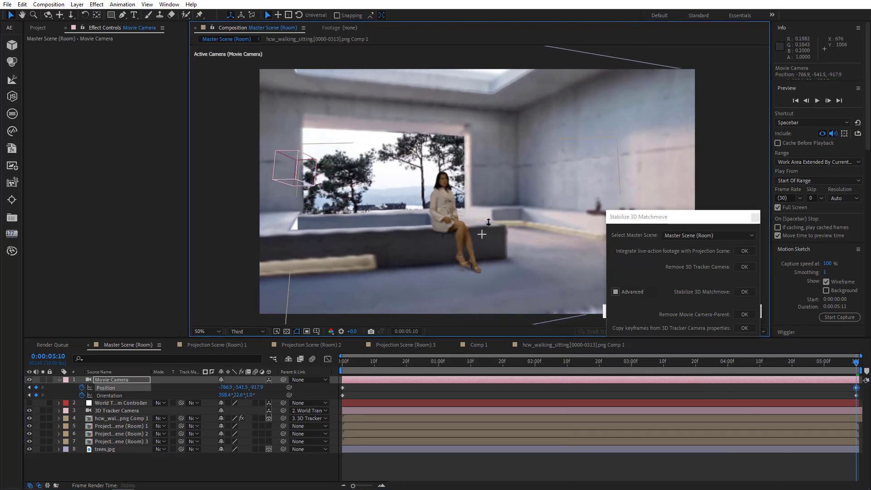
# Preview the camera move from the first frame at Full resolution.
pyautogui.press('Home')
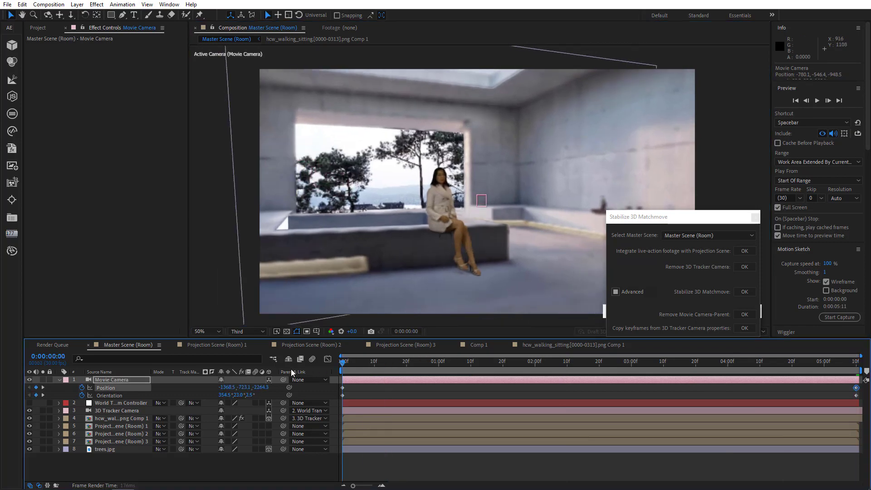
pyautogui.click(239, 332)
pyautogui.click(245, 349)
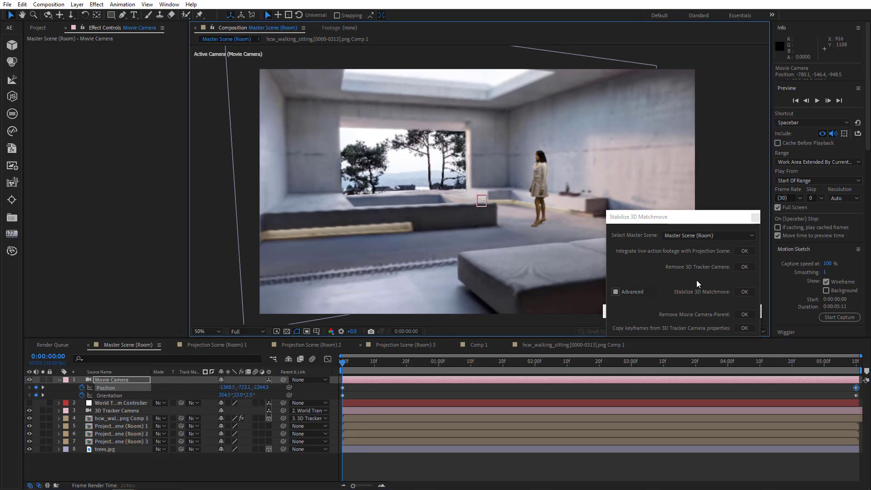
pyautogui.click(817, 100)
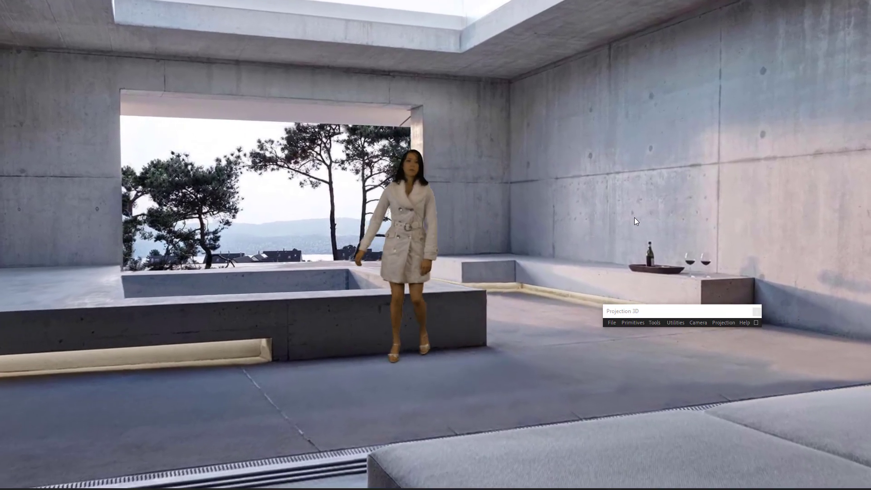
pyautogui.press('Escape')
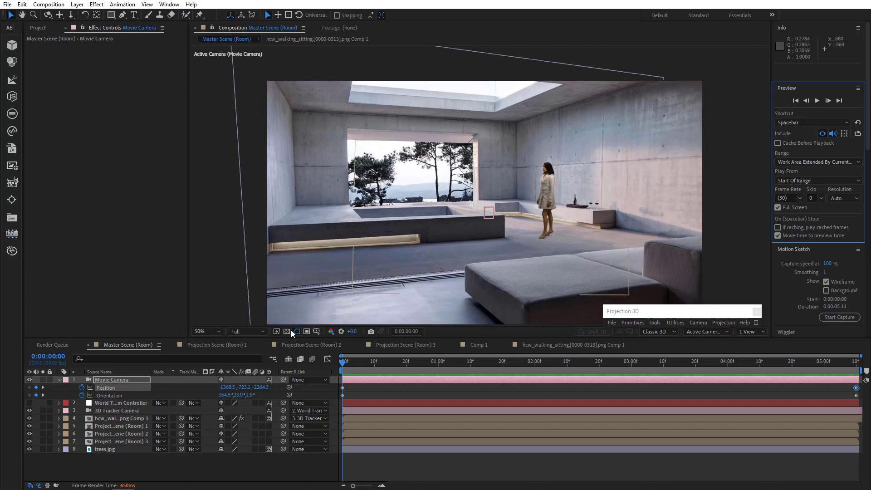
# Open the house example and watch the rendered tracked girl video full screen, then close the player.
pyautogui.click(59, 380)
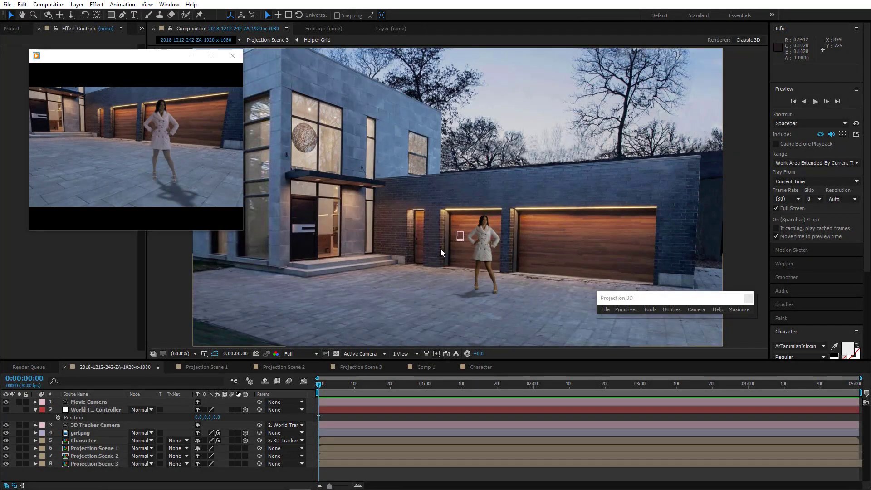
pyautogui.doubleClick(156, 124)
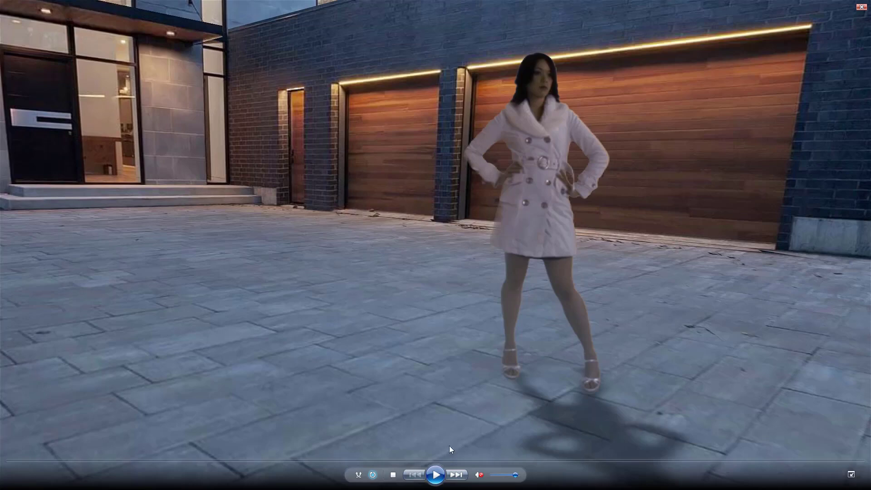
pyautogui.click(439, 474)
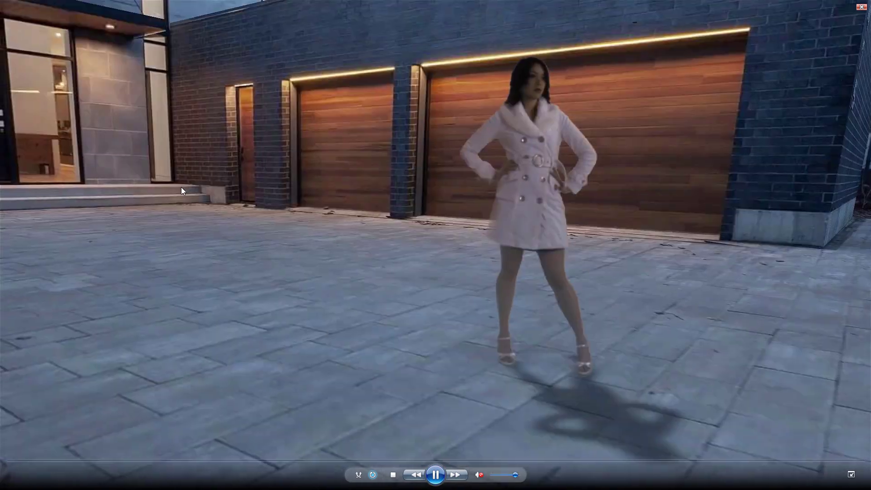
pyautogui.doubleClick(182, 187)
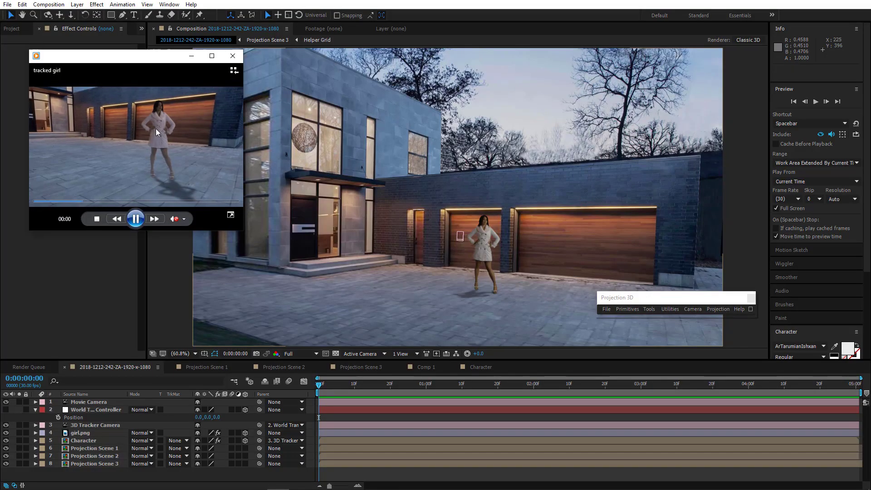
pyautogui.click(235, 61)
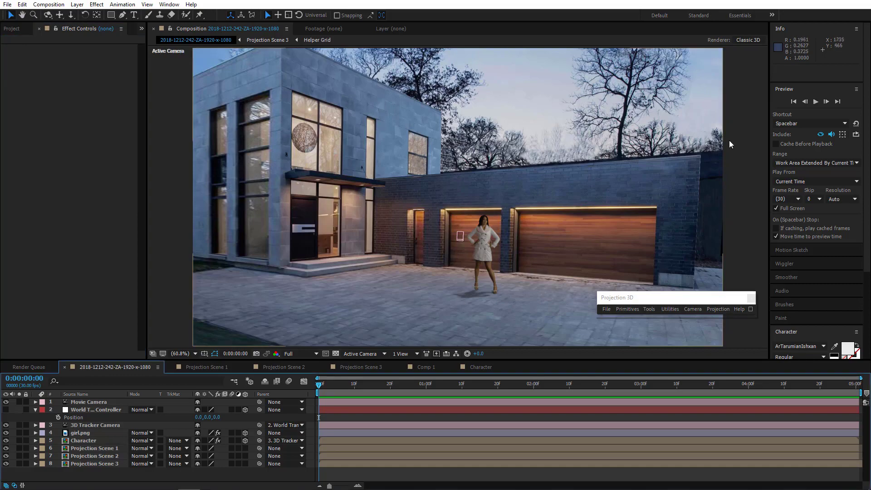
# Preview the house composition full screen and bring back the timeline.
pyautogui.click(814, 102)
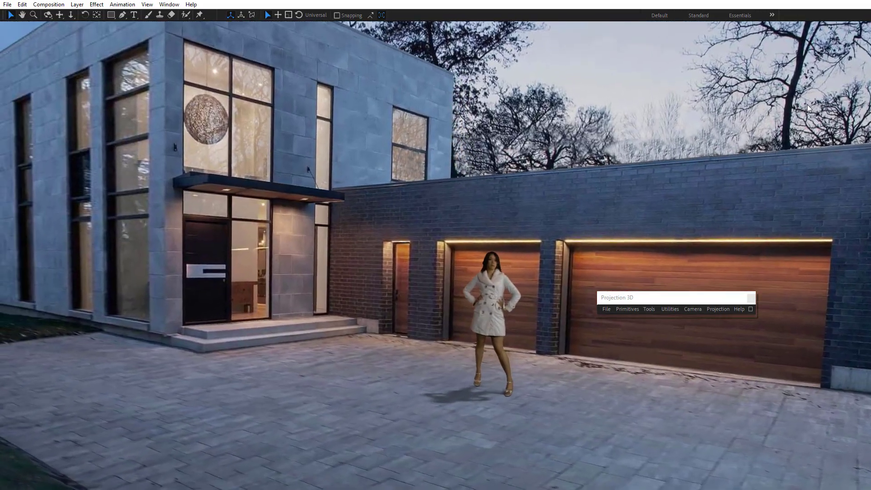
pyautogui.click(807, 104)
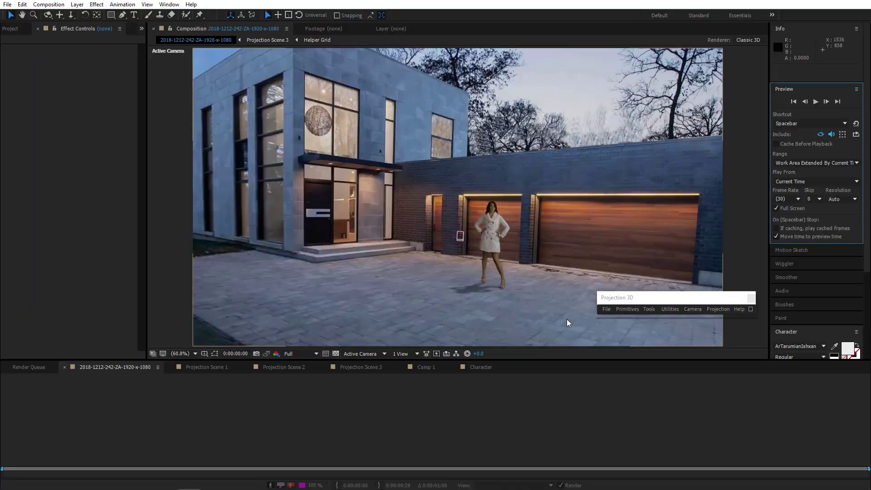
pyautogui.moveTo(344, 387); pyautogui.dragTo(246, 388)
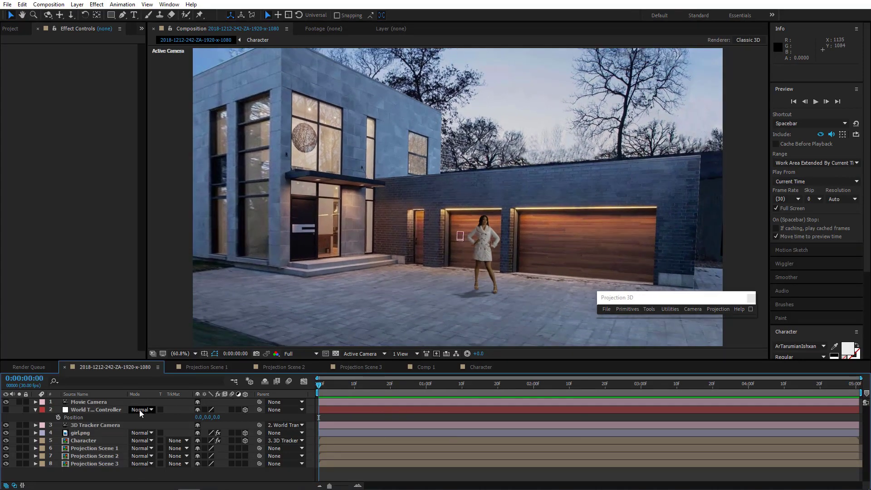
# Try offsetting the World Transform Controller's X and Z position while scrubbing the shot, then undo those changes.
pyautogui.click(113, 410)
pyautogui.moveTo(217, 418); pyautogui.dragTo(433, 419)
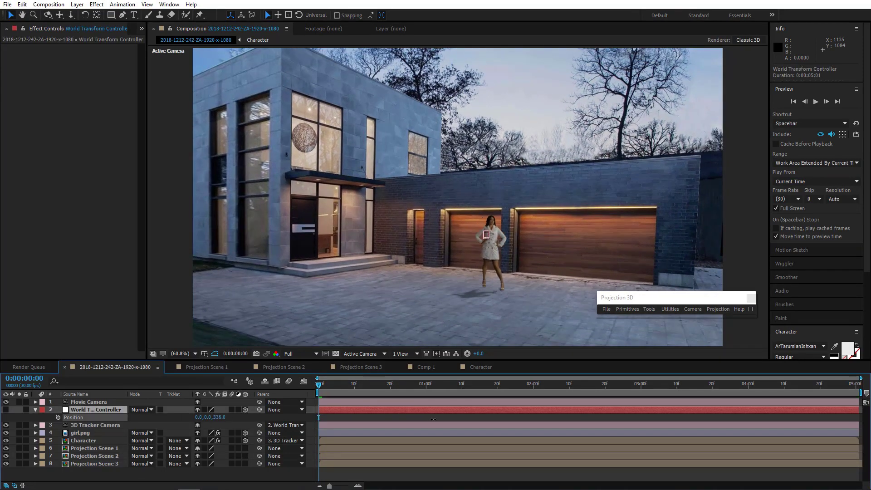
pyautogui.moveTo(308, 423); pyautogui.dragTo(203, 424)
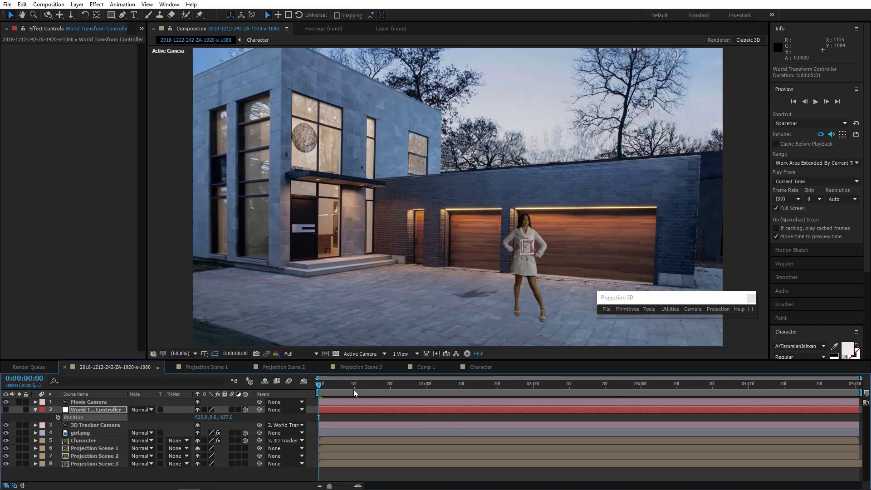
pyautogui.moveTo(355, 392); pyautogui.dragTo(437, 386)
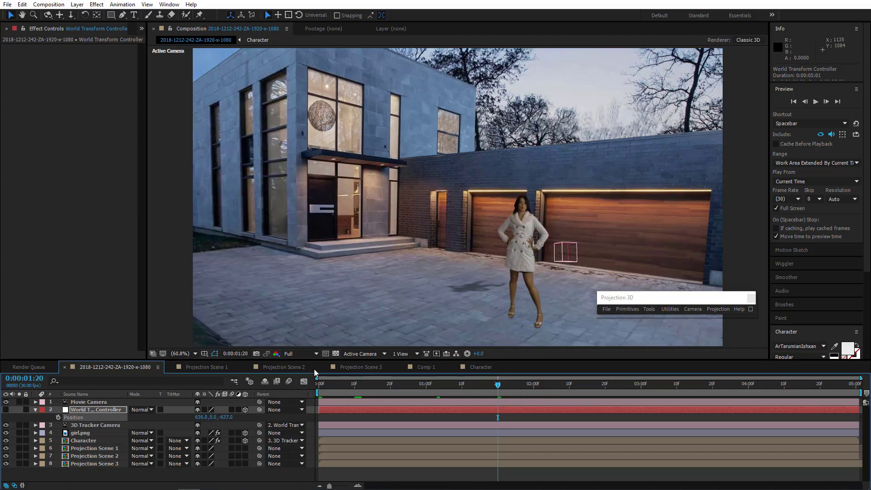
pyautogui.click(301, 353)
pyautogui.click(303, 397)
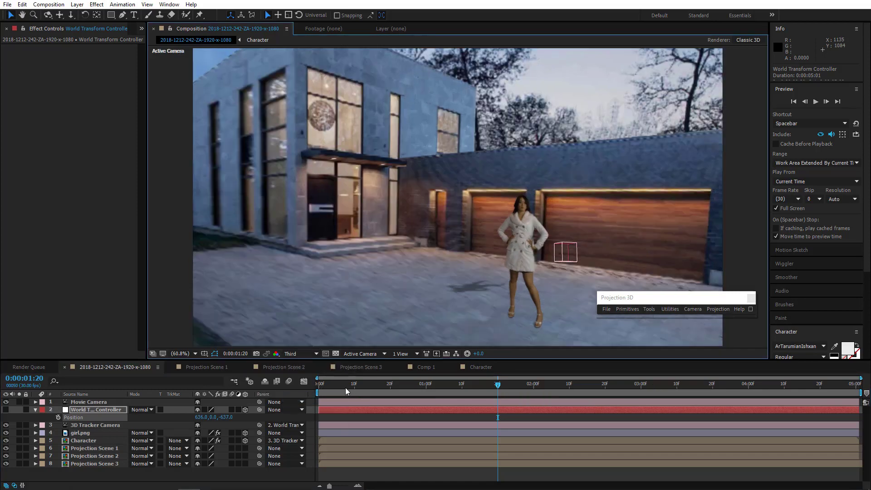
pyautogui.moveTo(345, 389); pyautogui.dragTo(192, 366)
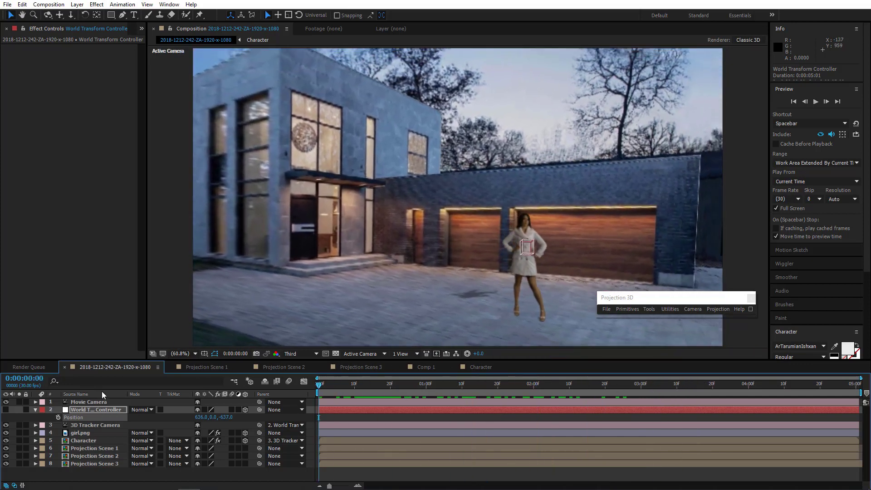
pyautogui.hotkey('ctrl', 'z')
pyautogui.hotkey('ctrl', 'z')
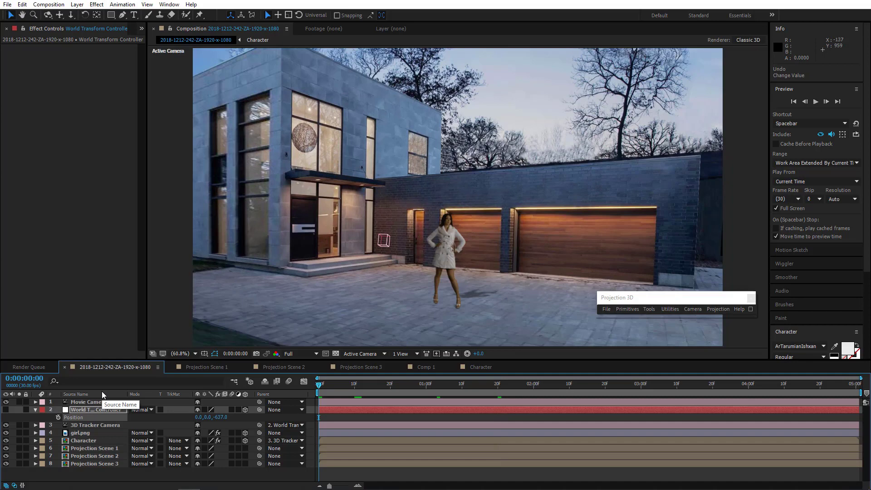
pyautogui.hotkey('ctrl', 'z')
# Select the Movie Camera, set Third resolution, orbit the camera toward the house and preview from 4 seconds.
pyautogui.click(99, 403)
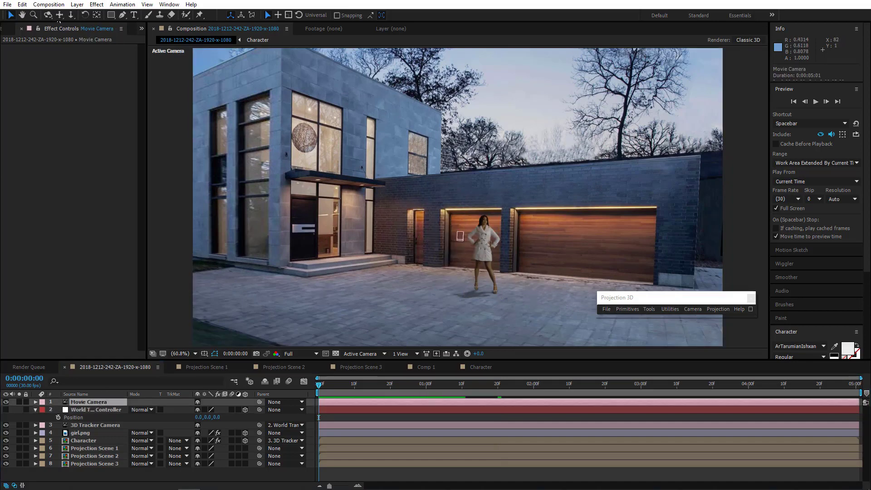
pyautogui.click(298, 354)
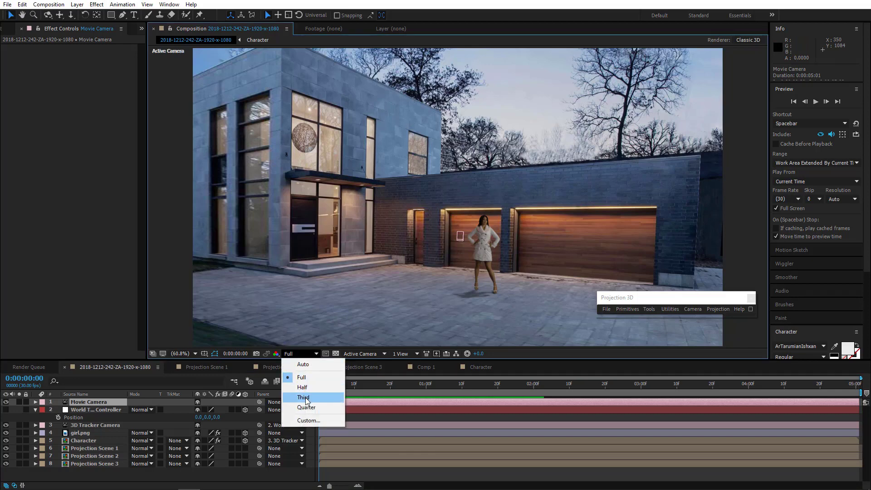
pyautogui.click(300, 387)
pyautogui.moveTo(525, 247); pyautogui.dragTo(639, 255)
pyautogui.moveTo(439, 386); pyautogui.dragTo(748, 397)
pyautogui.press('space')
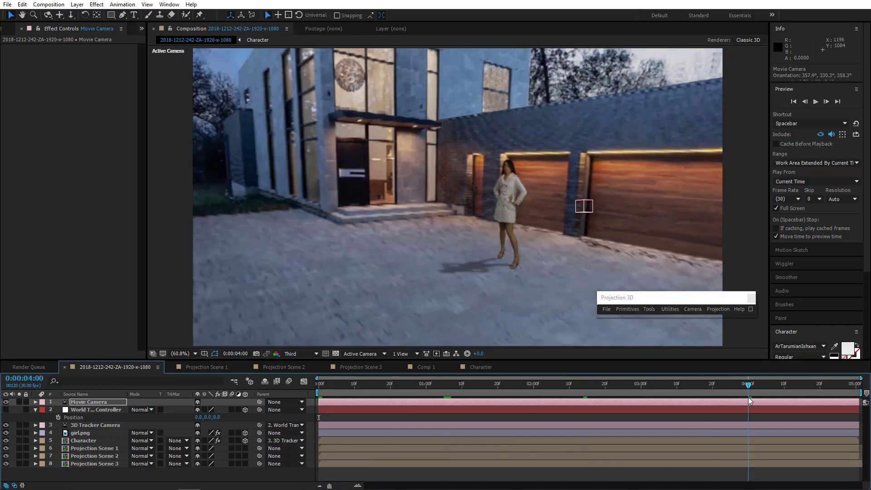
# Orbit the Movie Camera and scrub the shot again, then undo the camera orbit and the resolution change.
pyautogui.moveTo(354, 420); pyautogui.dragTo(315, 422)
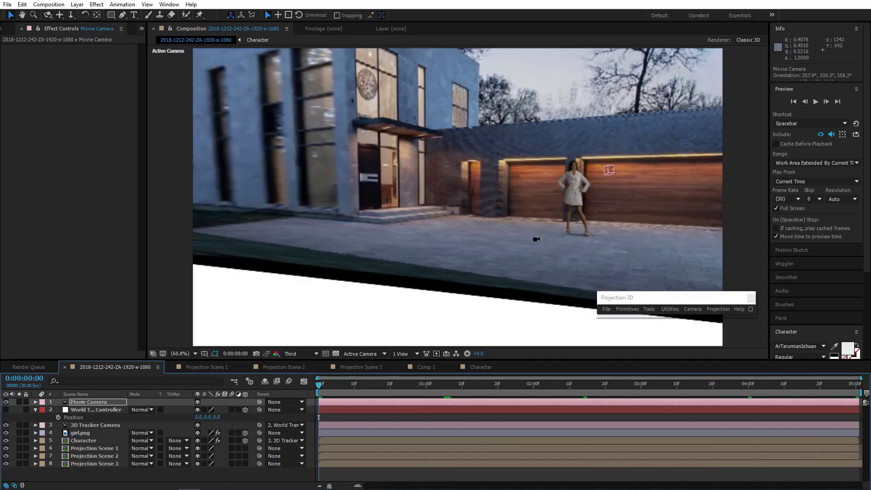
pyautogui.moveTo(512, 250); pyautogui.dragTo(403, 260)
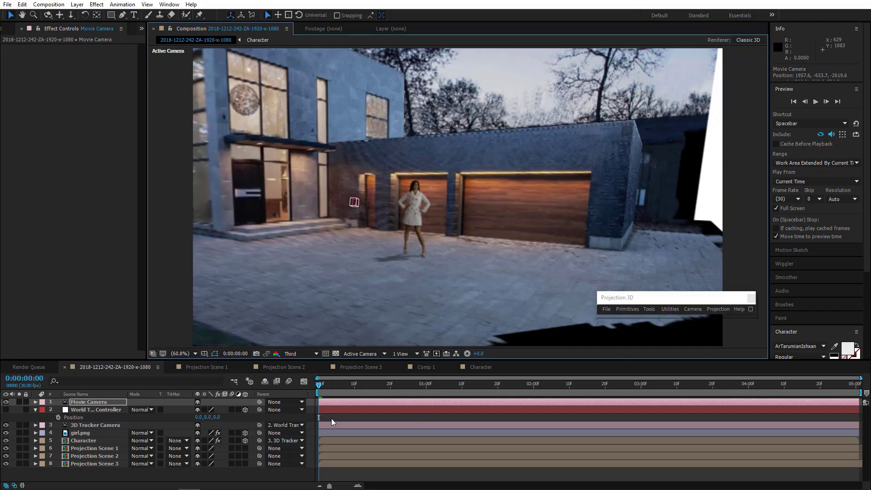
pyautogui.moveTo(333, 422); pyautogui.dragTo(859, 409)
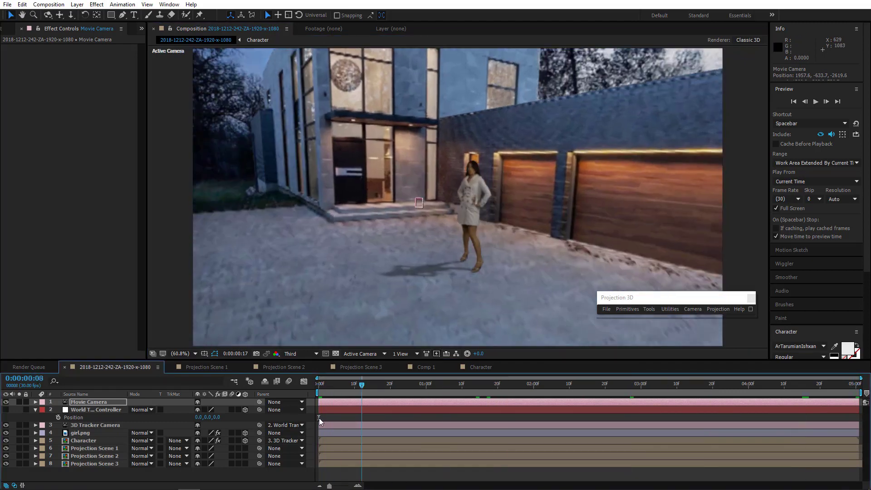
pyautogui.hotkey('ctrl', 'z')
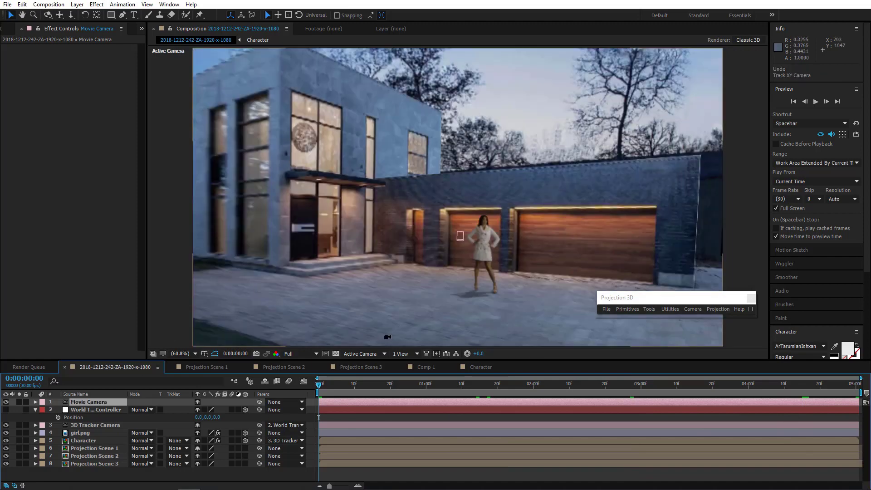
pyautogui.hotkey('ctrl', 'z')
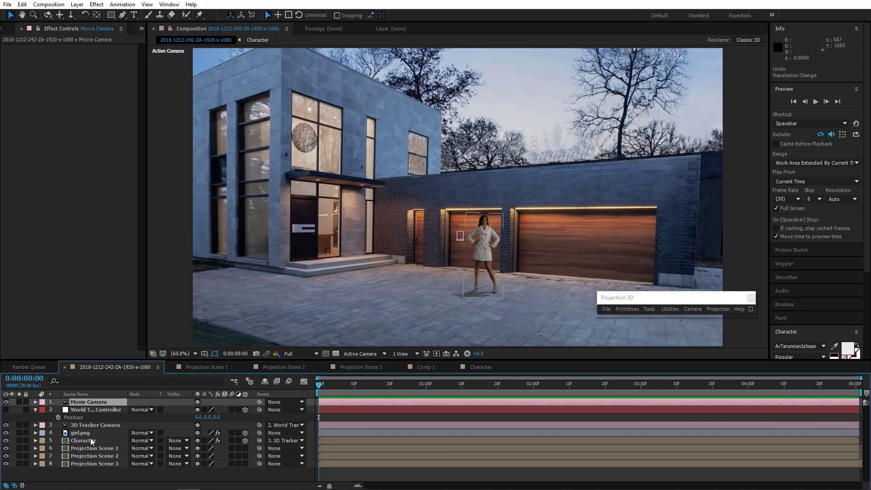
# Drag the World Transform Controller's X and Z position values to shift the character, then undo both edits.
pyautogui.click(91, 440)
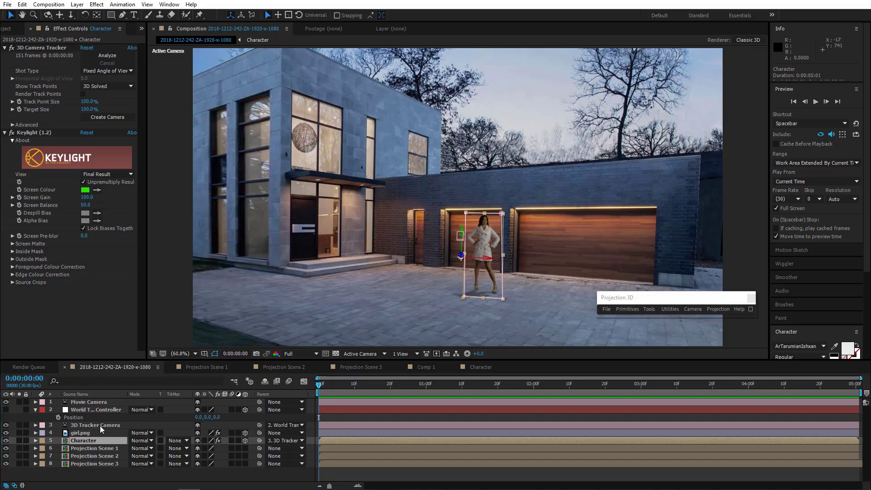
pyautogui.moveTo(199, 420); pyautogui.dragTo(389, 469)
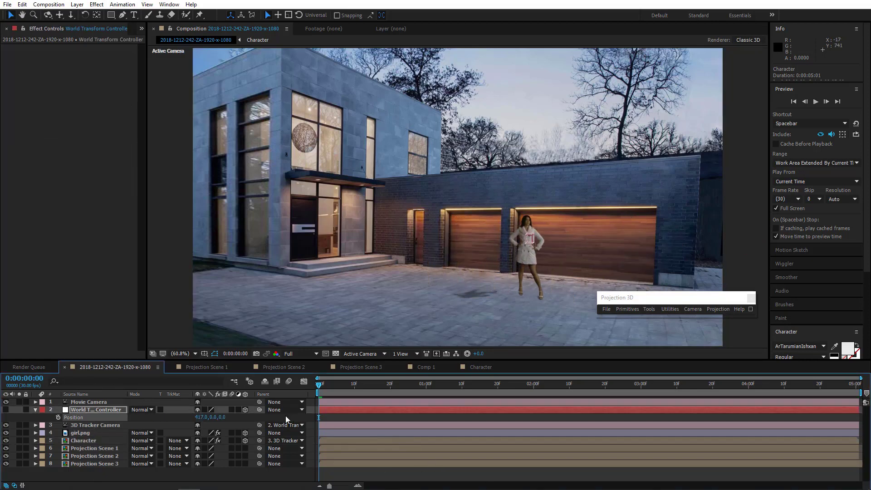
pyautogui.moveTo(225, 419); pyautogui.dragTo(0, 417)
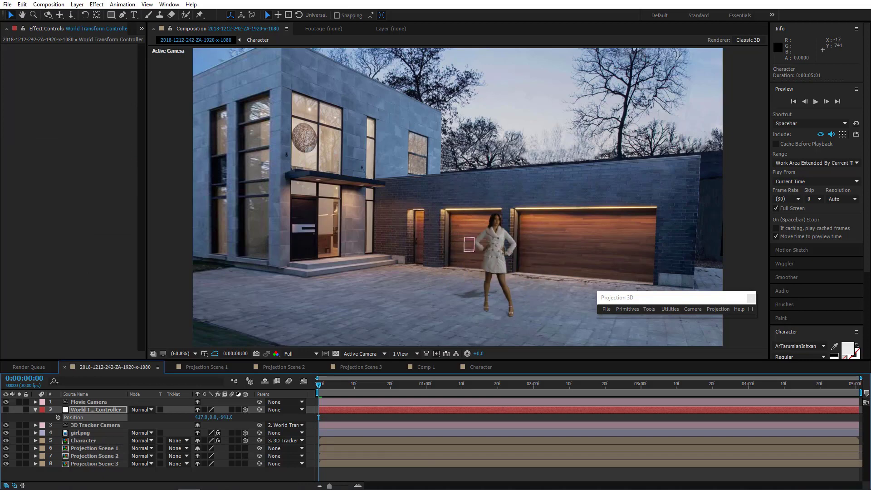
pyautogui.hotkey('ctrl', 'z')
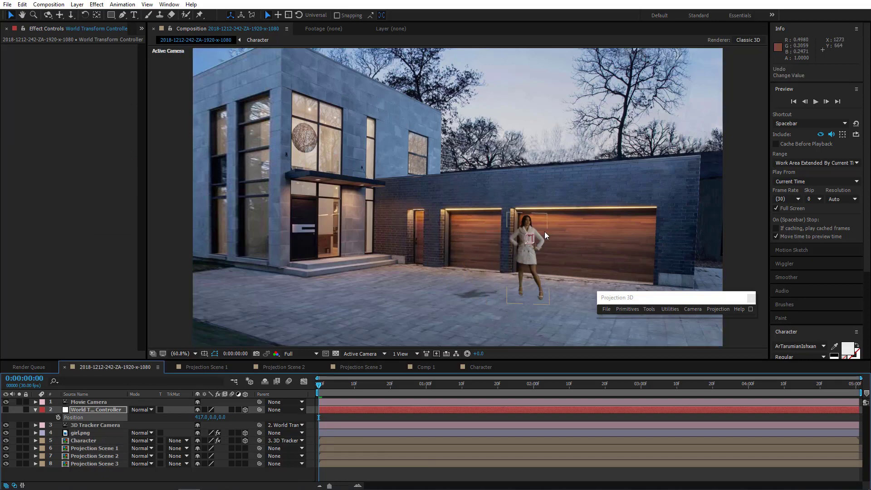
pyautogui.hotkey('ctrl', 'z')
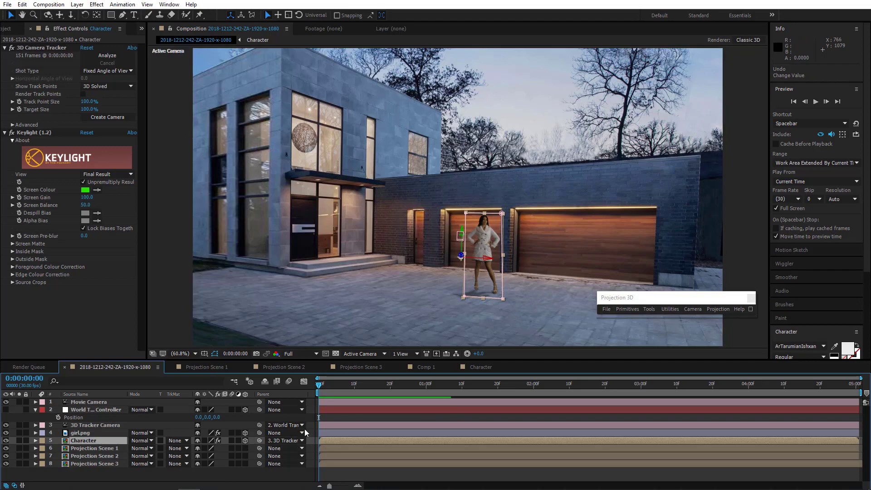
# Select the Track Null, 3D Tracker Camera and Character layers, run Stabilize 3D Matchmove, and hide the Helper Grid.
pyautogui.click(309, 438)
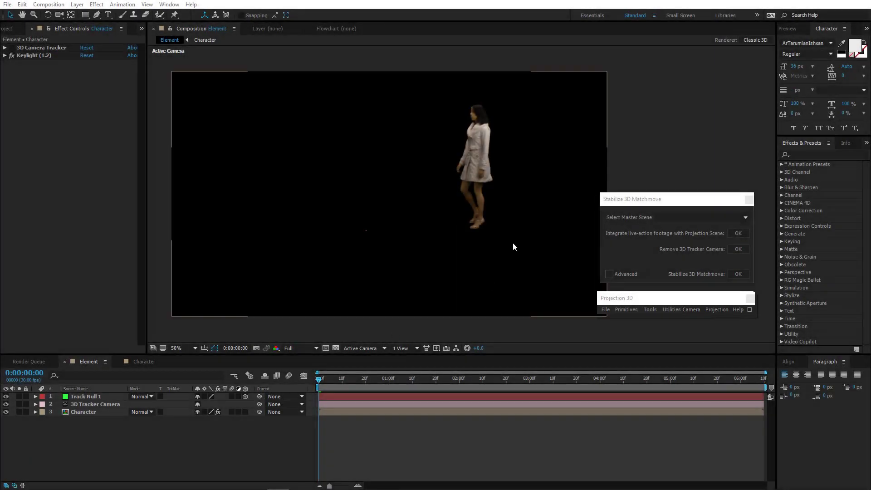
pyautogui.click(87, 414)
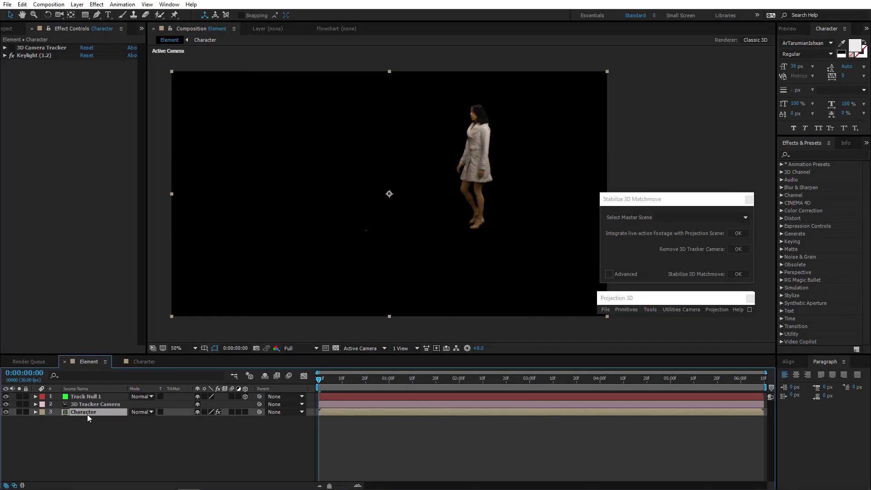
pyautogui.click(87, 405)
pyautogui.click(87, 398)
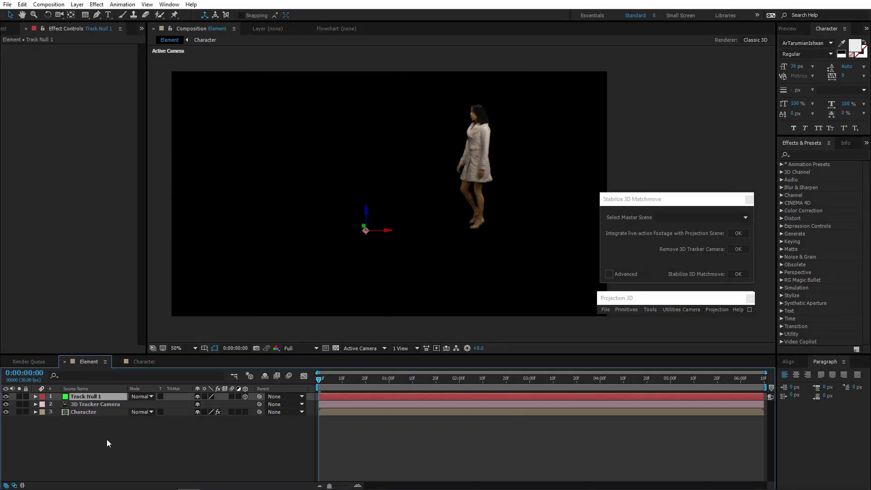
pyautogui.click(108, 447)
pyautogui.moveTo(322, 387); pyautogui.dragTo(372, 380)
pyautogui.press('Home')
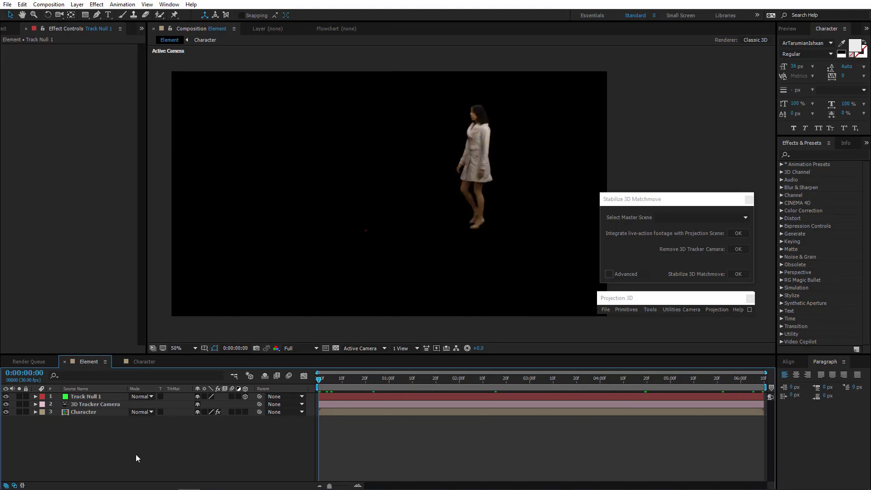
pyautogui.moveTo(99, 430); pyautogui.dragTo(116, 390)
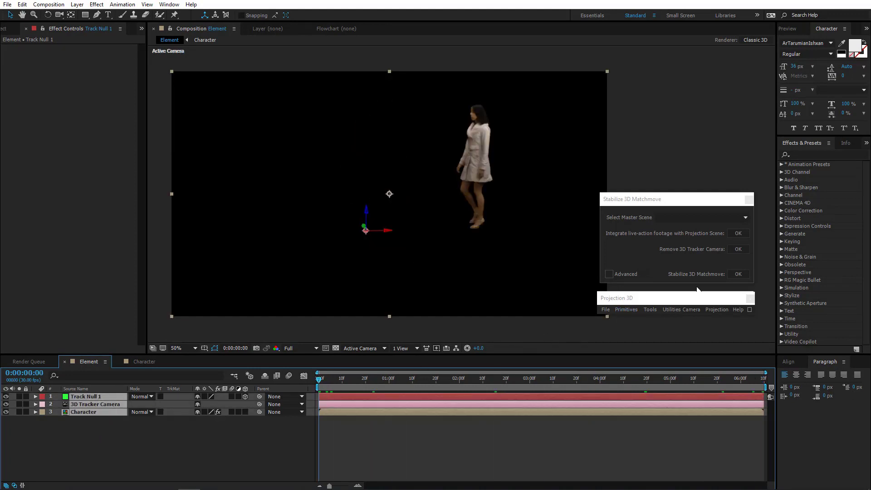
pyautogui.click(738, 274)
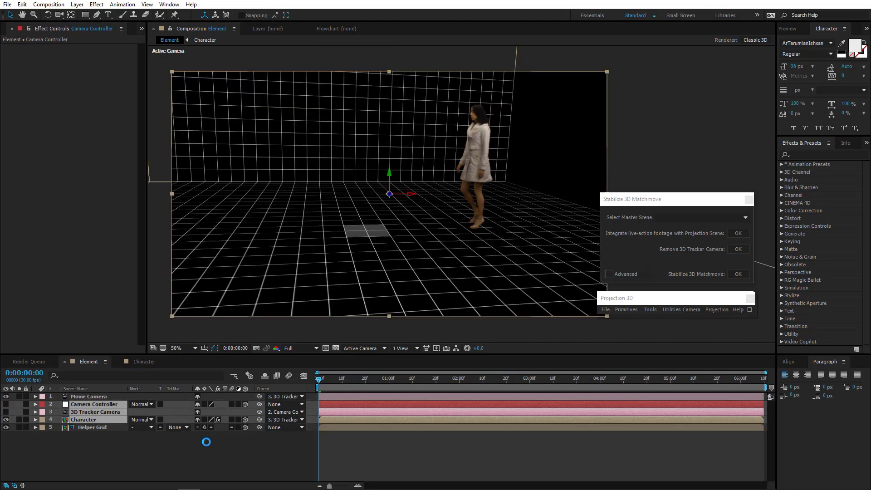
pyautogui.moveTo(319, 381); pyautogui.dragTo(91, 450)
pyautogui.click(5, 427)
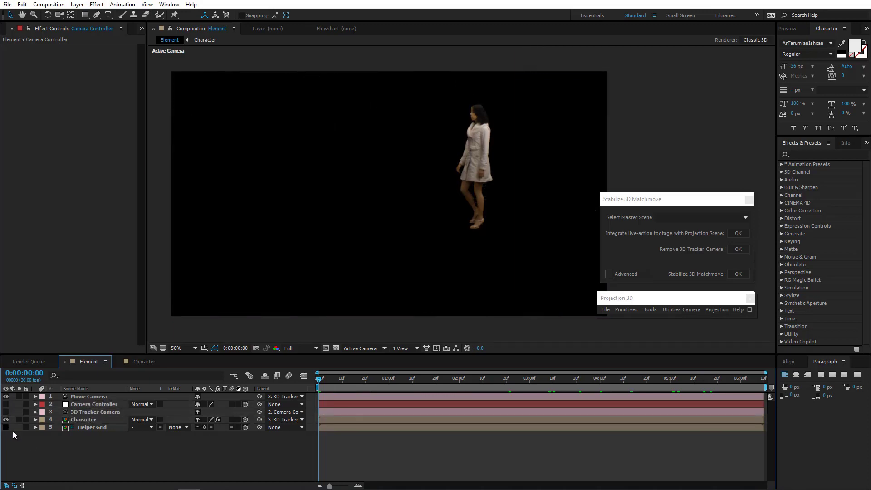
# Create a new 1920×1080 solid named Element and move it to the bottom of the layer stack.
pyautogui.rightClick(89, 449)
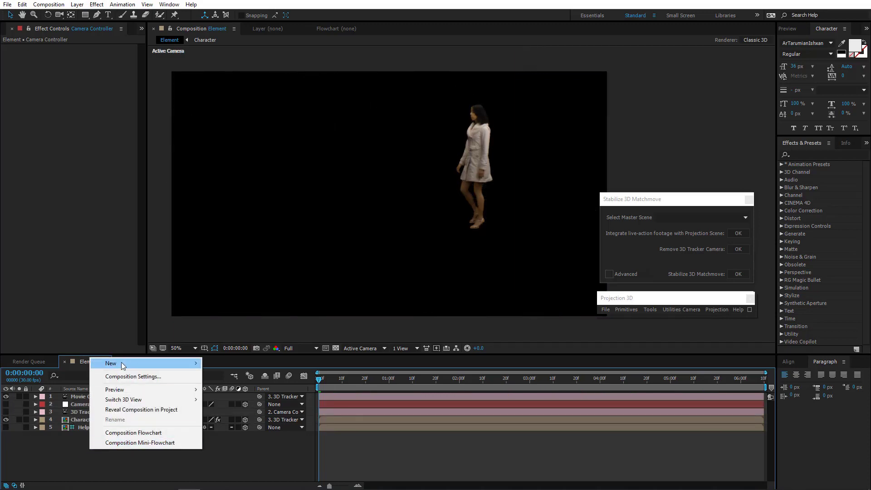
pyautogui.moveTo(168, 361)
pyautogui.click(246, 388)
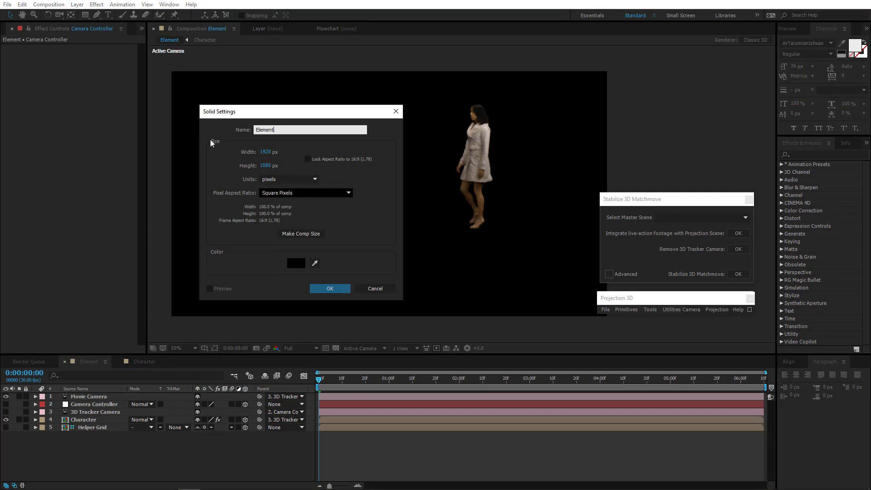
pyautogui.click(333, 289)
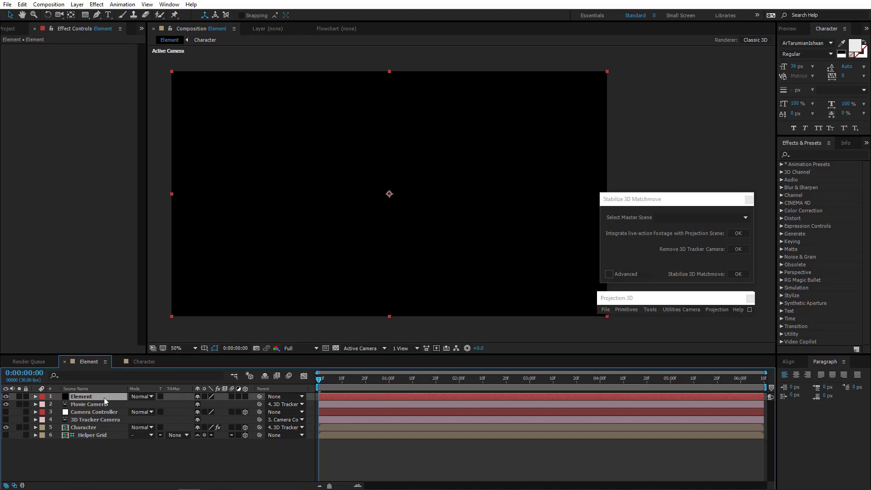
pyautogui.moveTo(104, 398); pyautogui.dragTo(96, 453)
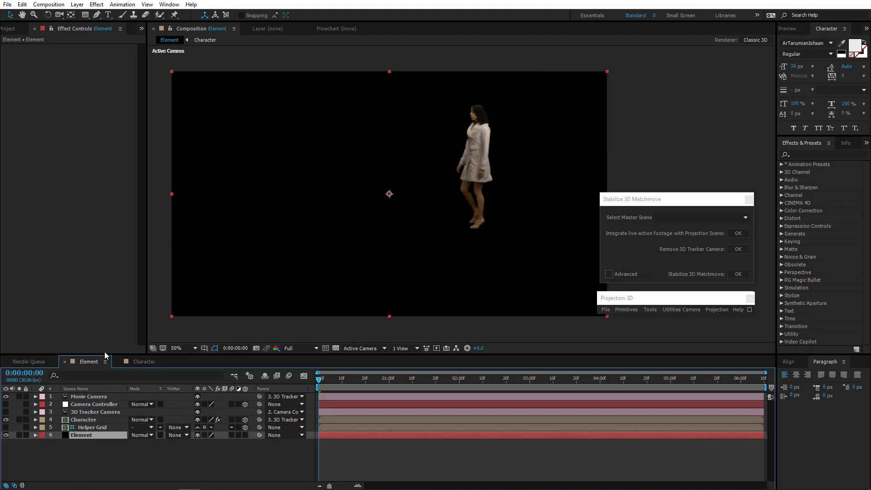
# Apply Video Copilot's Element effect to the solid and load the chess_board model from Starter_Pack_Physical in Scene Setup.
pyautogui.click(96, 4)
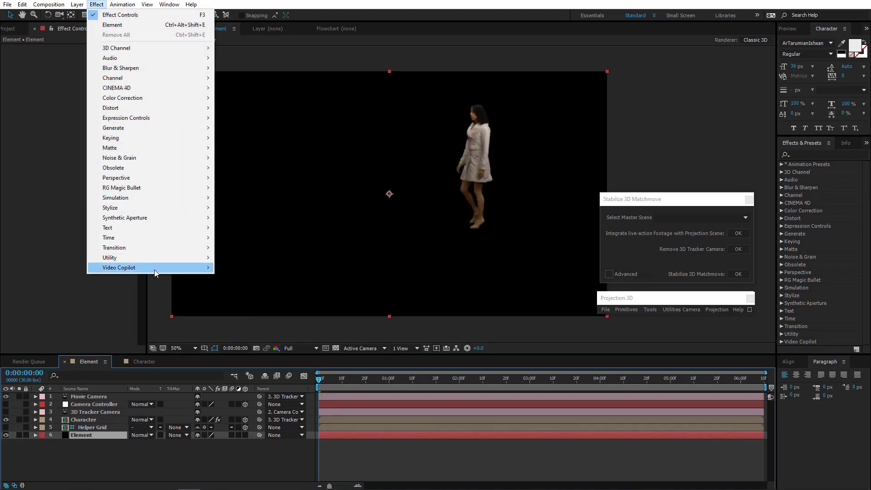
pyautogui.click(223, 269)
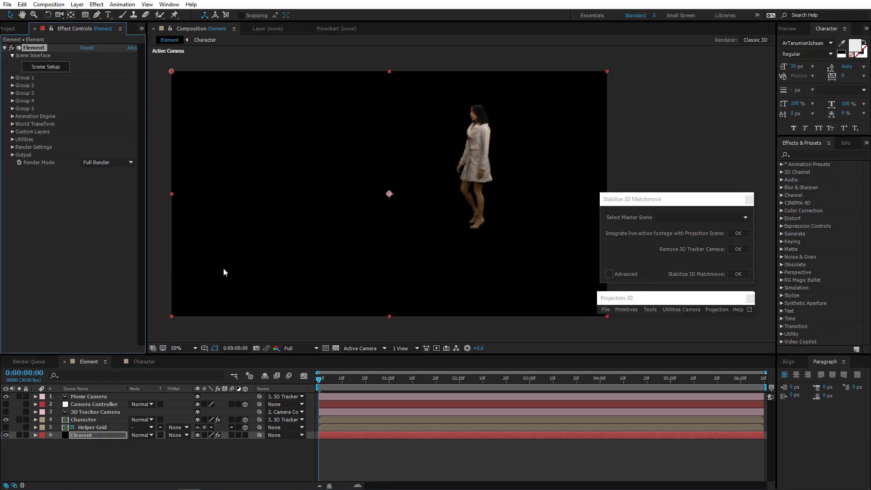
pyautogui.click(41, 69)
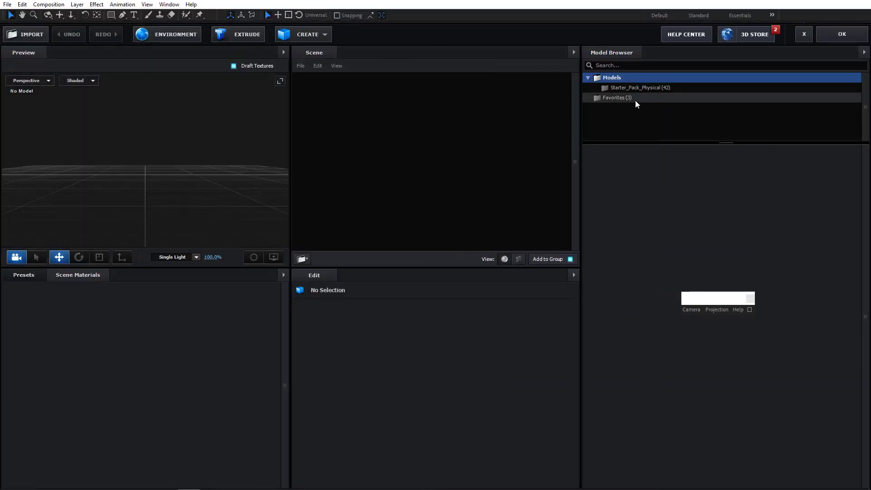
pyautogui.click(650, 89)
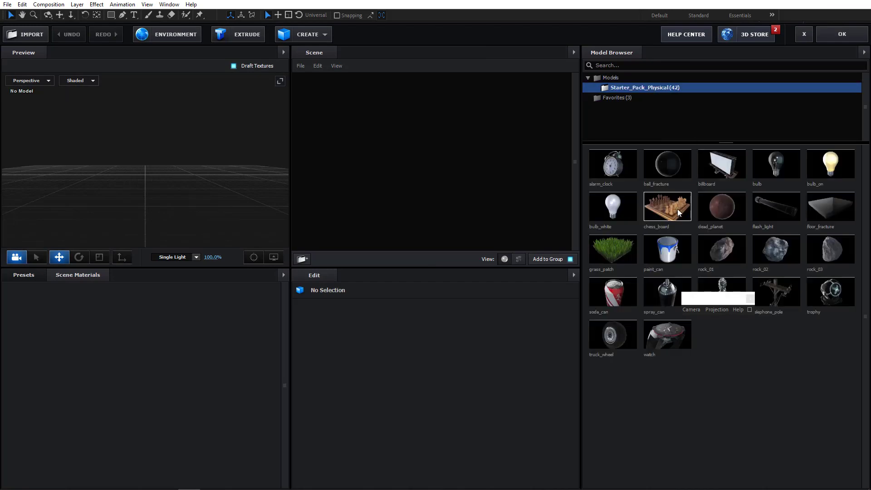
pyautogui.click(840, 35)
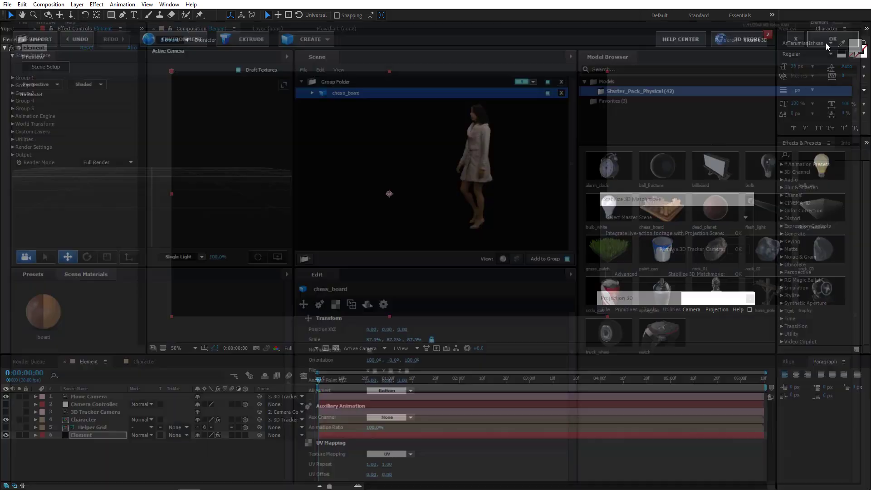
# Expand Group 1's Particle Look and set the chessboard's Particle Size to 309.40.
pyautogui.click(12, 78)
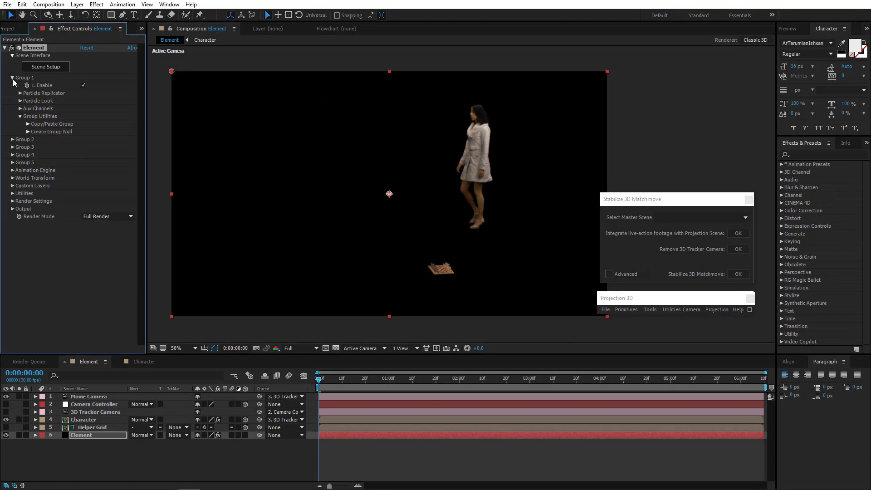
pyautogui.click(21, 101)
pyautogui.moveTo(206, 110); pyautogui.dragTo(0, 116)
pyautogui.moveTo(84, 113); pyautogui.dragTo(449, 78)
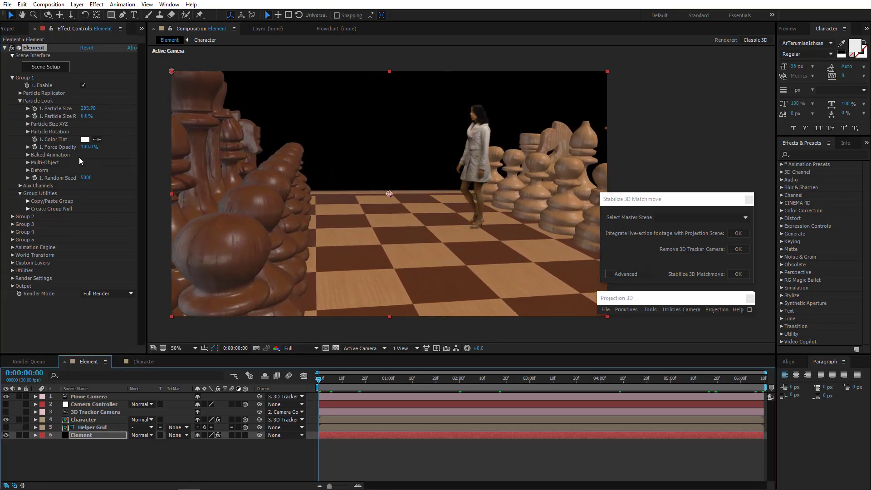
pyautogui.moveTo(89, 109); pyautogui.dragTo(194, 101)
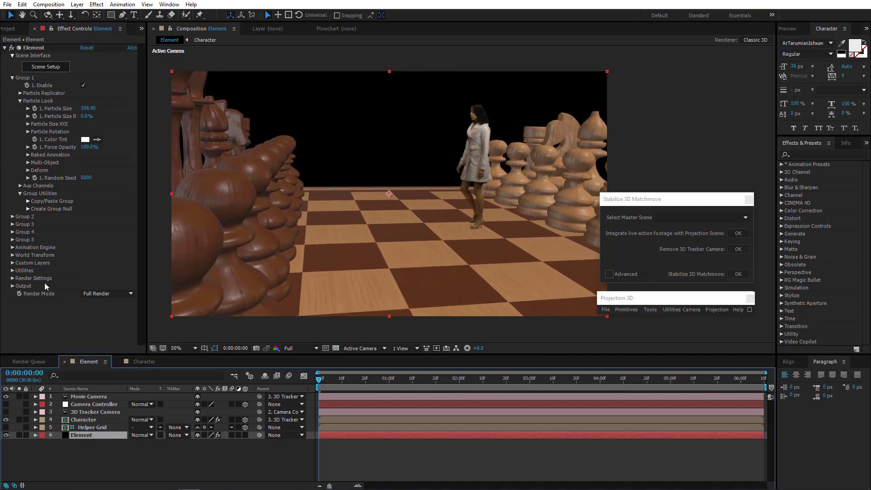
# Pick a 2D position on the board floor under Utilities and generate a 3D null there.
pyautogui.click(12, 270)
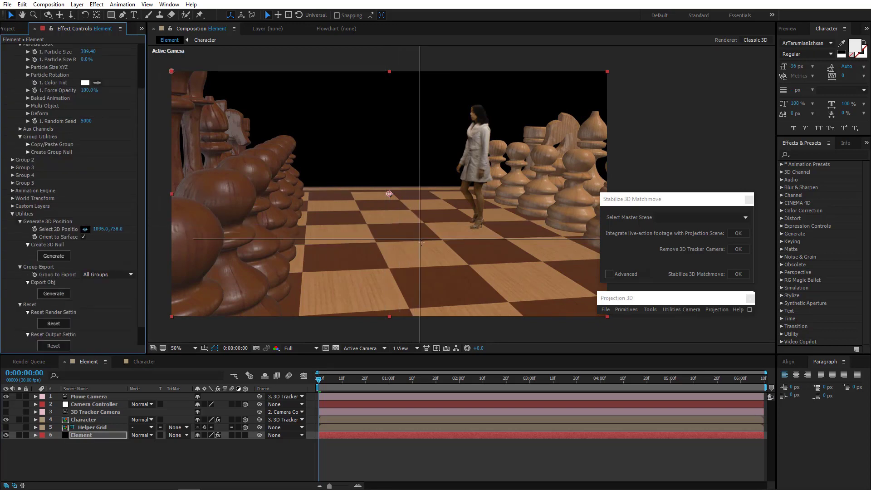
pyautogui.click(434, 264)
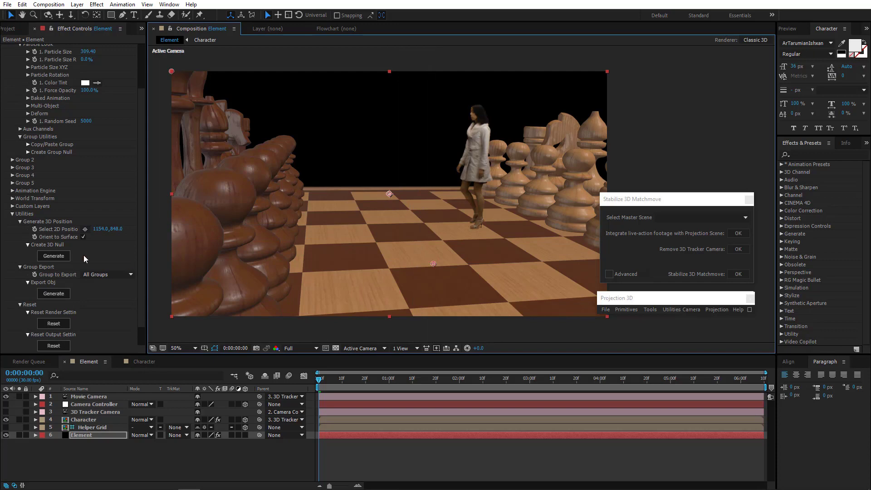
pyautogui.click(54, 255)
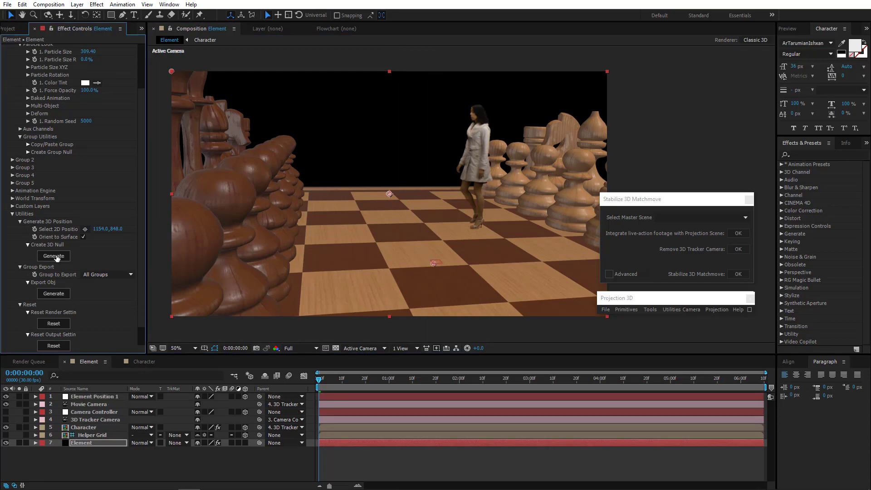
# Reveal the Element Position 1 null's Position and preview the Camera Controller animation across the timeline.
pyautogui.click(95, 396)
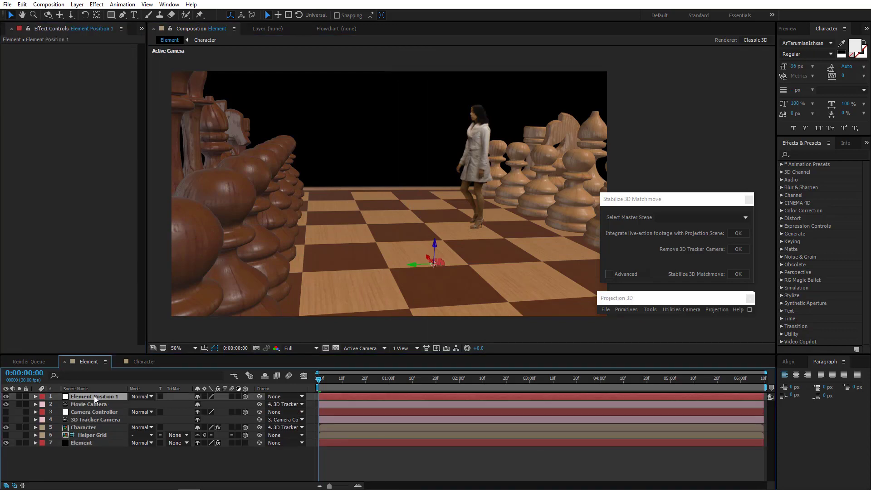
pyautogui.press('p')
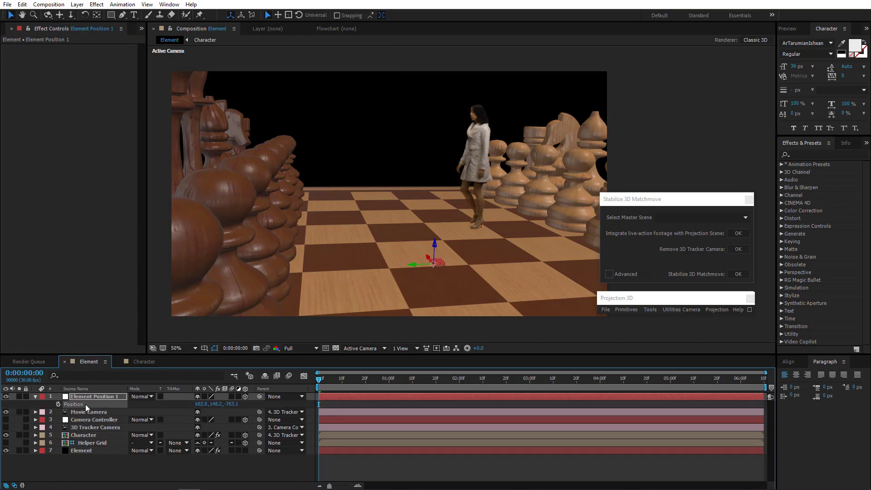
pyautogui.click(89, 418)
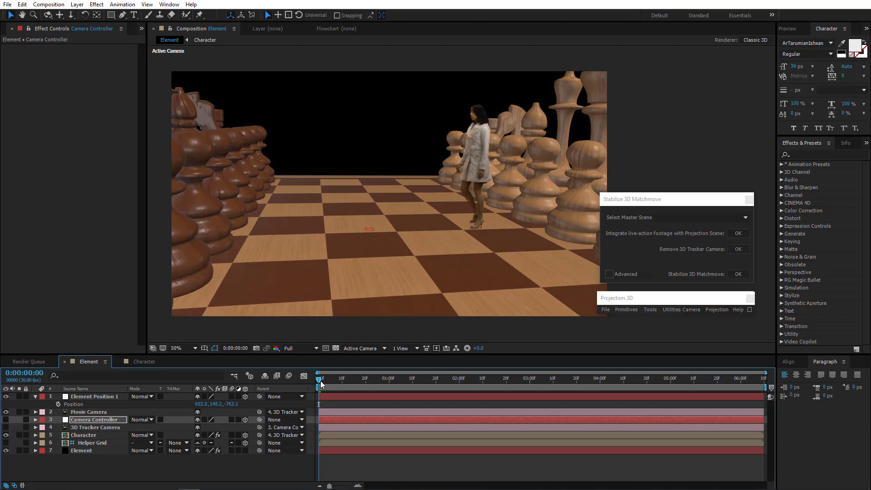
pyautogui.moveTo(320, 380); pyautogui.dragTo(761, 390)
pyautogui.press('Home')
# Inspect the chessboard scene through the Movie Camera by orbiting the view and scrubbing the timeline.
pyautogui.click(89, 413)
pyautogui.moveTo(411, 159); pyautogui.dragTo(421, 259)
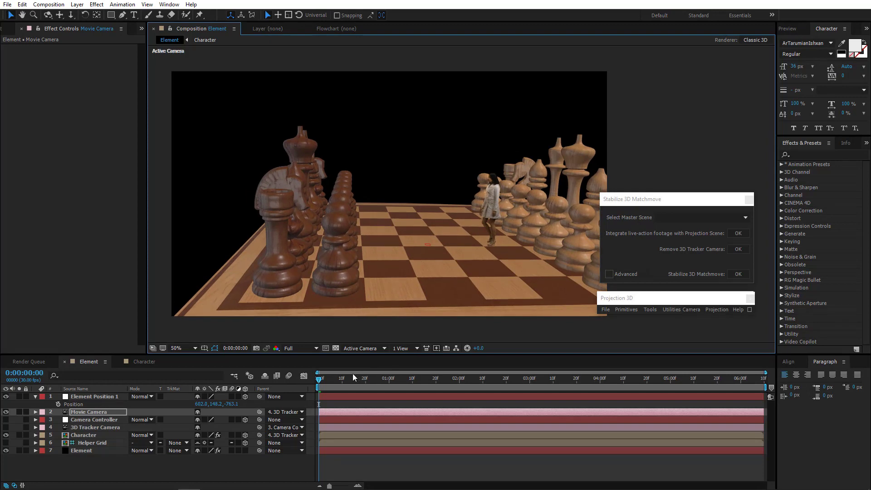
pyautogui.moveTo(348, 382); pyautogui.dragTo(675, 378)
pyautogui.press('Home')
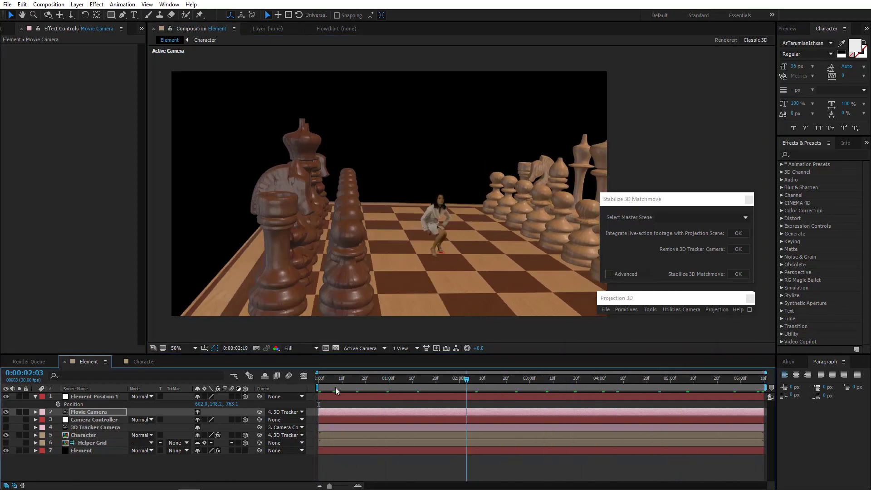
pyautogui.moveTo(326, 257); pyautogui.dragTo(310, 237)
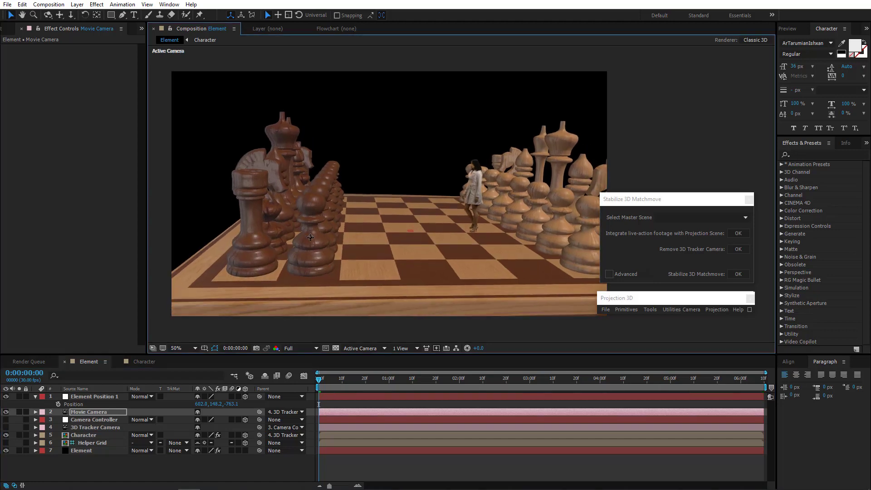
# Expand the Element's Particle Replicator and set Group 1's Position XY to 960.0, 2272.0.
pyautogui.click(88, 451)
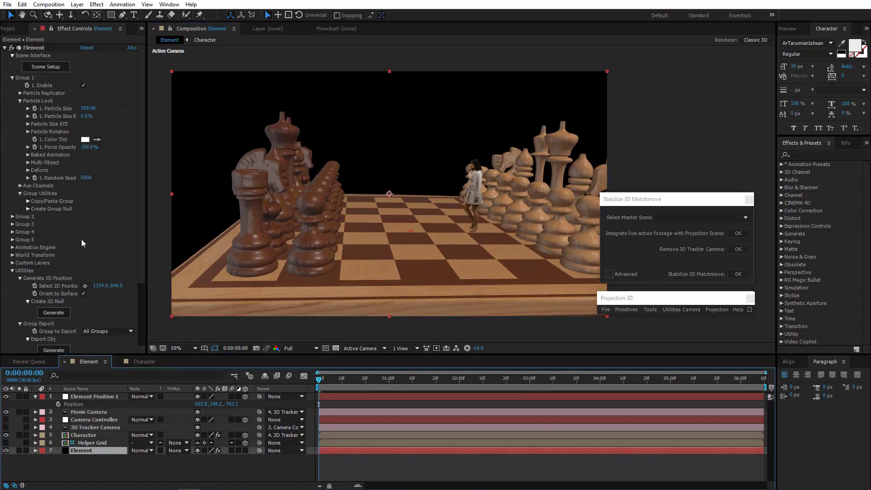
pyautogui.click(20, 92)
pyautogui.moveTo(117, 116); pyautogui.dragTo(172, 116)
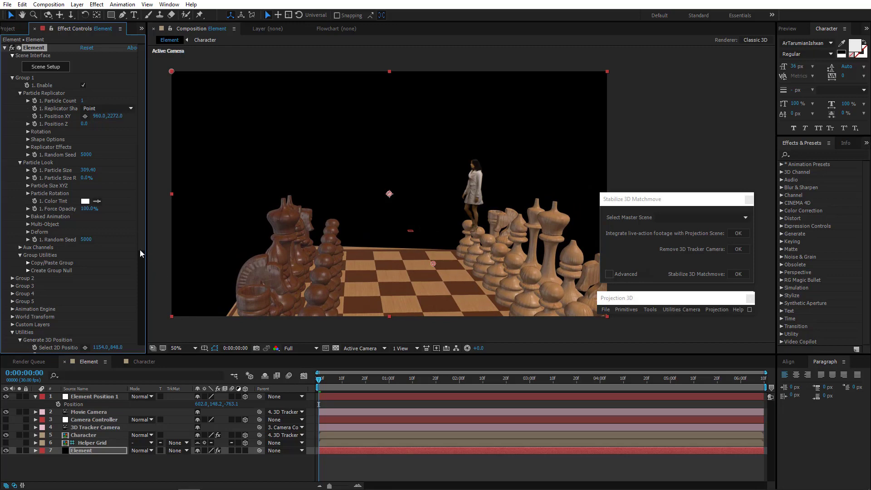
# Delete the Element Position 1 null layer.
pyautogui.scroll(-2, 97, 263)
pyautogui.click(104, 398)
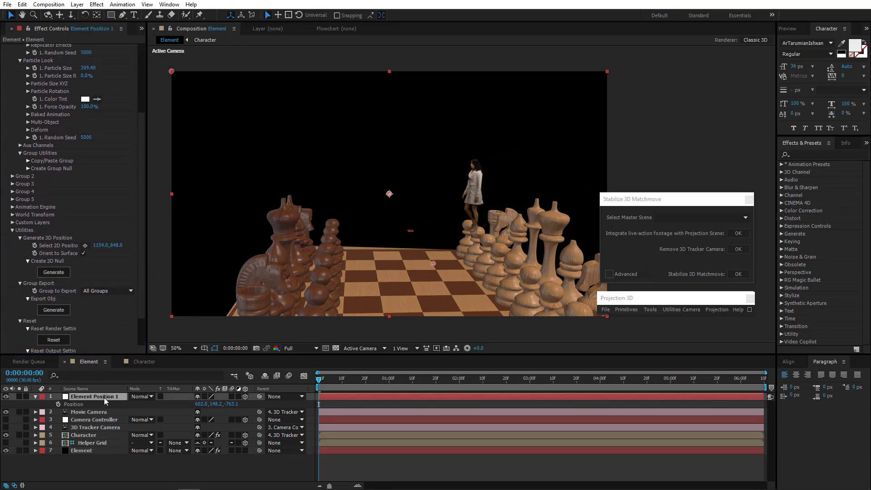
pyautogui.press('Delete')
# Pick a new 2D position near the board's front edge under Utilities and generate a 3D null there.
pyautogui.click(90, 435)
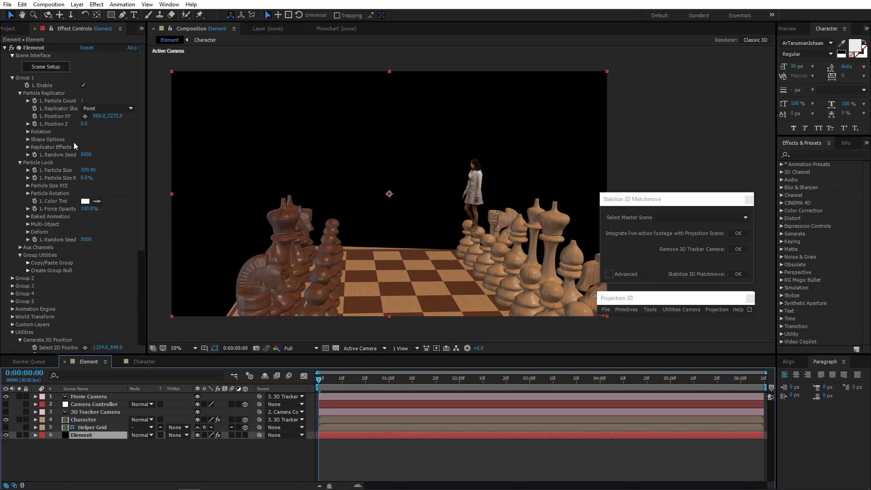
pyautogui.scroll(-3, 28, 213)
pyautogui.scroll(-2, 13, 288)
pyautogui.click(85, 245)
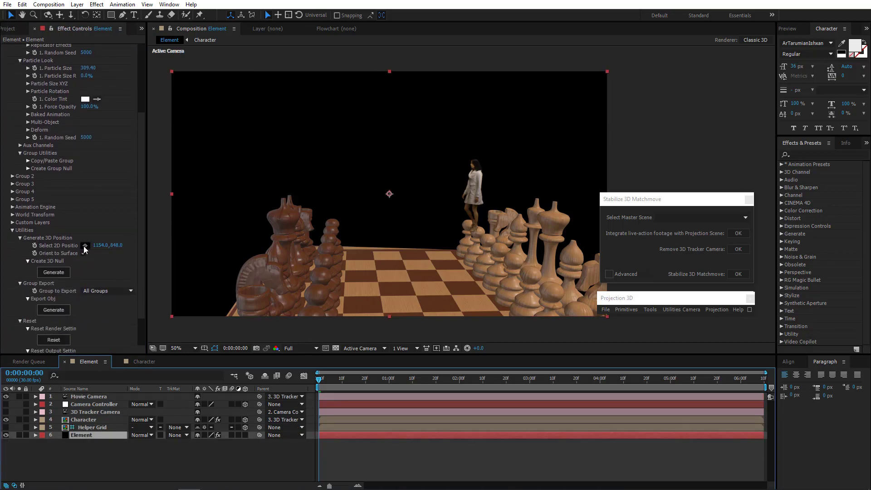
pyautogui.click(419, 309)
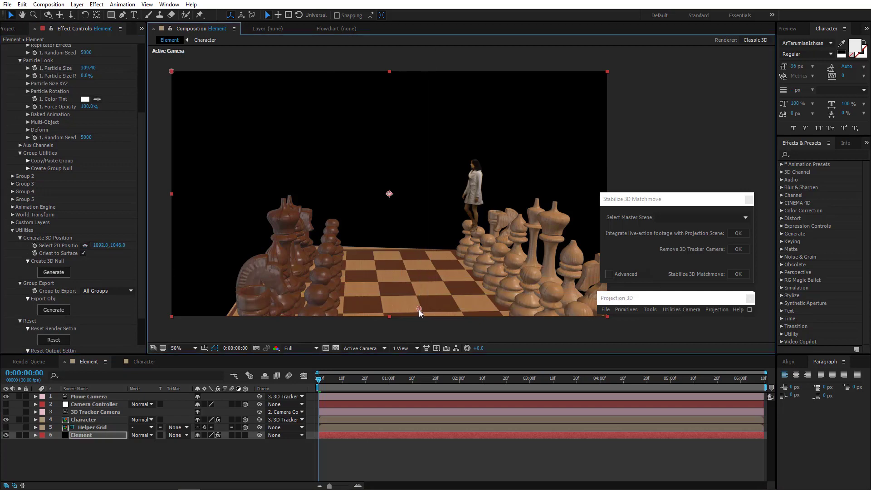
pyautogui.click(56, 272)
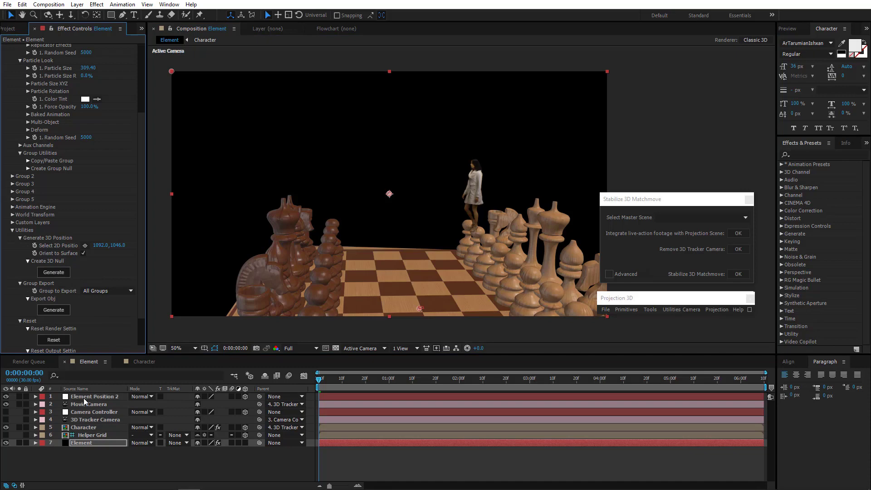
# Reveal Element Position 2's Position and preview the Camera Controller animation, orbiting the view.
pyautogui.click(85, 396)
pyautogui.press('p')
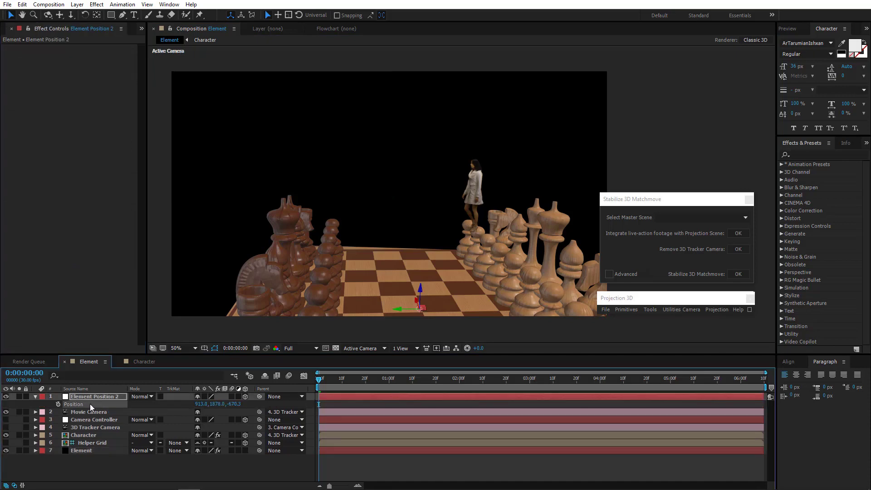
pyautogui.click(89, 420)
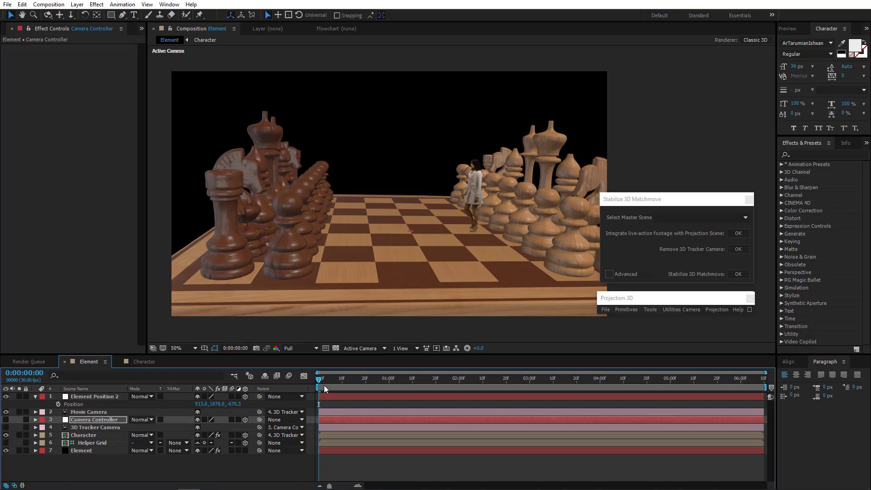
pyautogui.moveTo(323, 385); pyautogui.dragTo(782, 388)
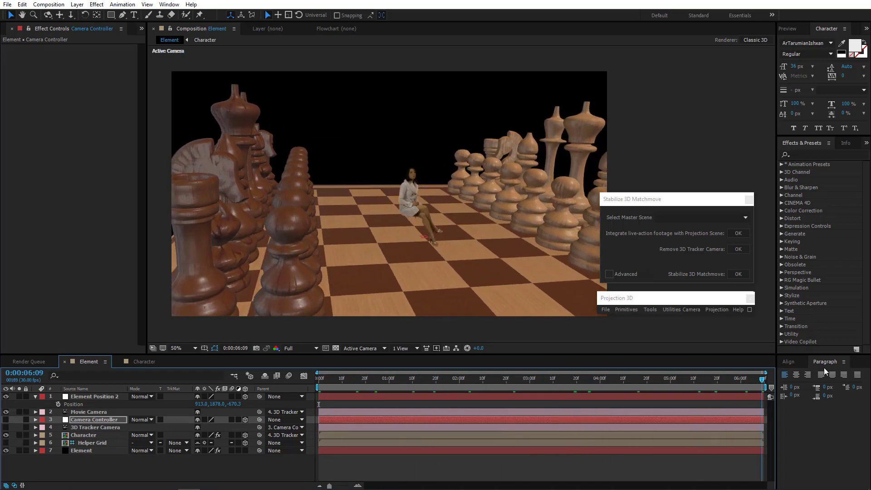
pyautogui.press('Home')
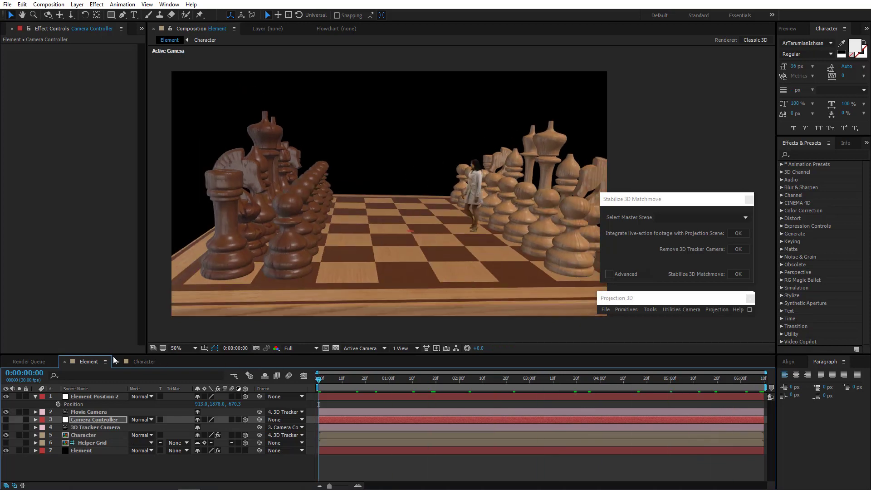
pyautogui.moveTo(426, 230); pyautogui.dragTo(399, 261)
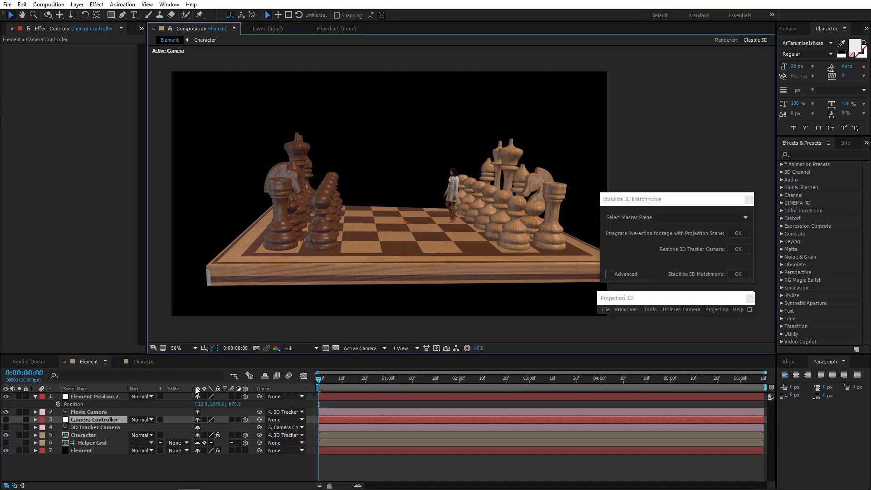
# Set the Element's Camera Far Plane to 89790.0 under Render Settings' Camera Cut-off.
pyautogui.click(87, 452)
pyautogui.scroll(-10, 13, 298)
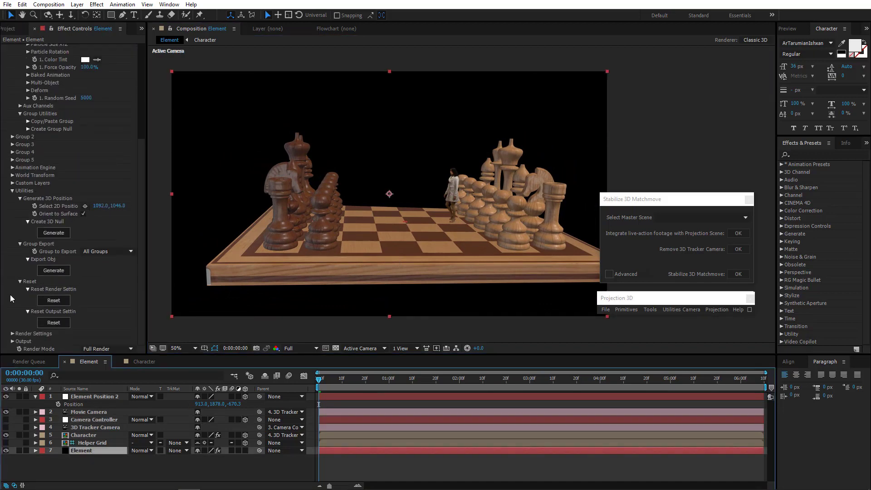
pyautogui.click(11, 333)
pyautogui.scroll(-6, 68, 318)
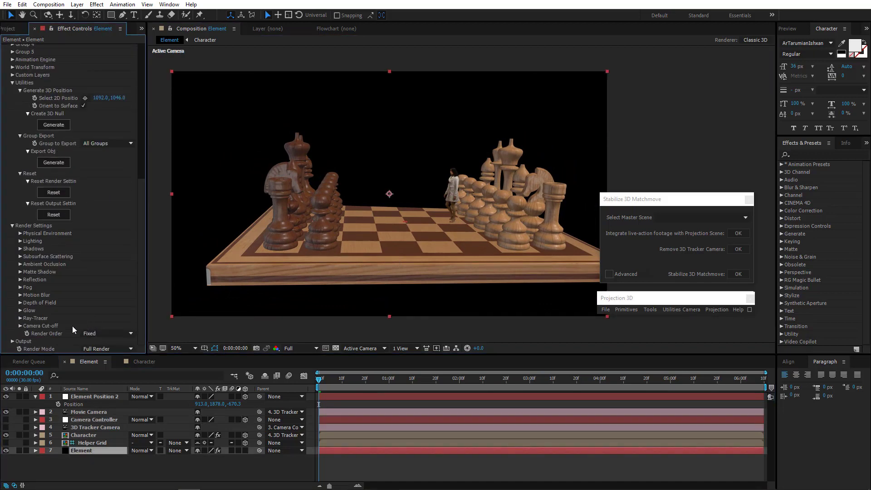
pyautogui.click(20, 326)
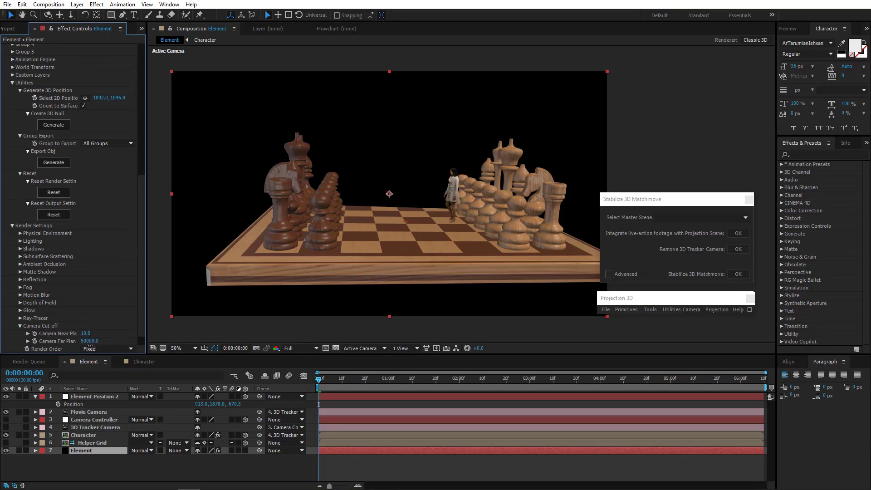
pyautogui.moveTo(89, 341); pyautogui.dragTo(235, 349)
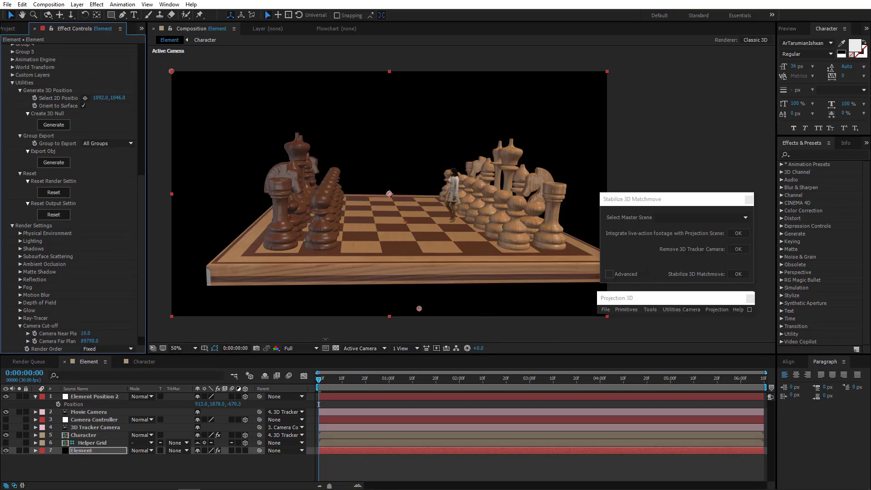
pyautogui.click(12, 226)
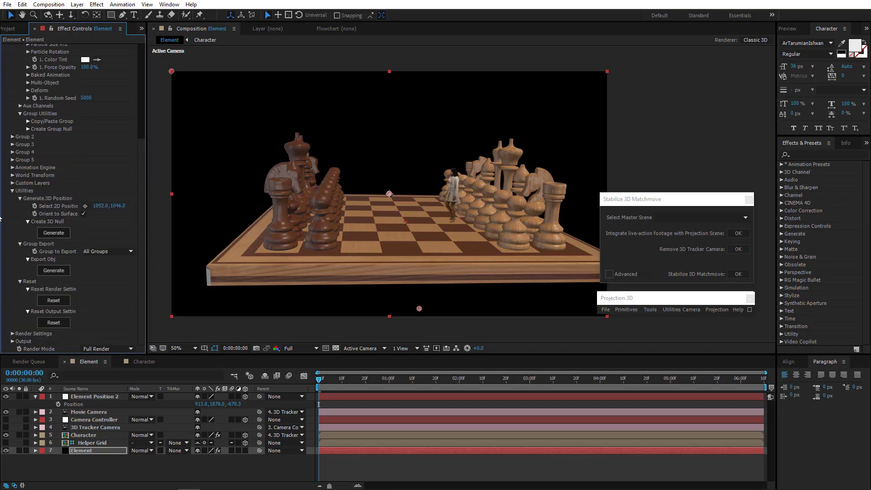
# Frame the Movie Camera's starting view over the board and keyframe its Position and Orientation at the first frame.
pyautogui.moveTo(458, 205); pyautogui.dragTo(491, 176)
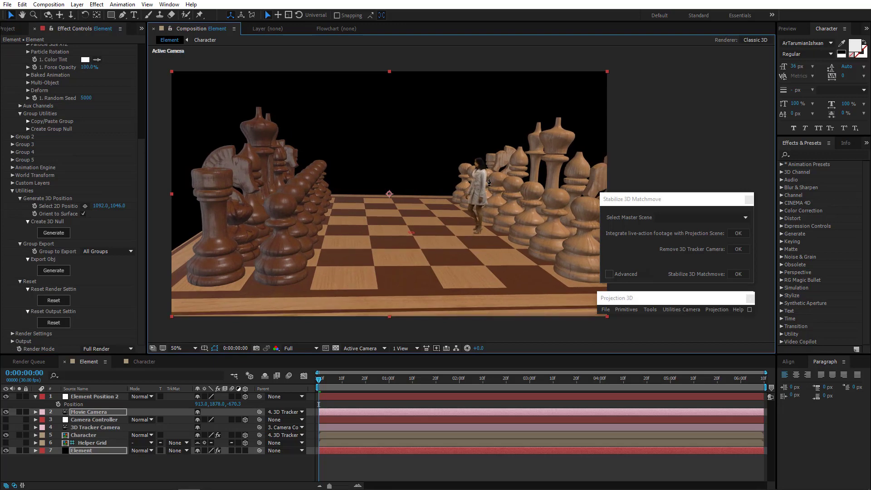
pyautogui.moveTo(332, 380); pyautogui.dragTo(59, 433)
pyautogui.click(84, 412)
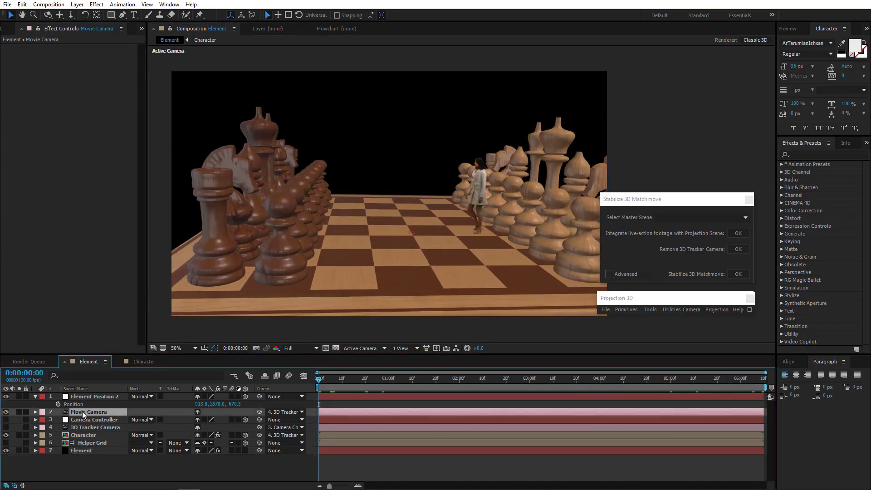
pyautogui.press('r')
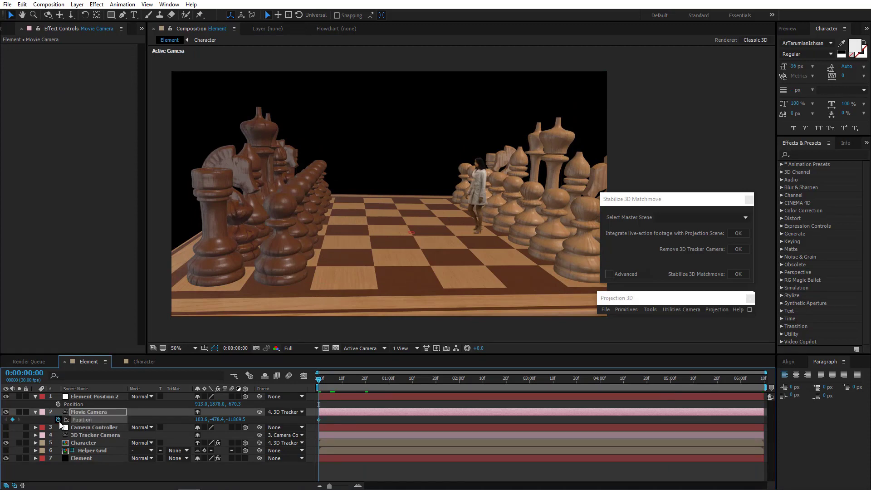
pyautogui.click(58, 420)
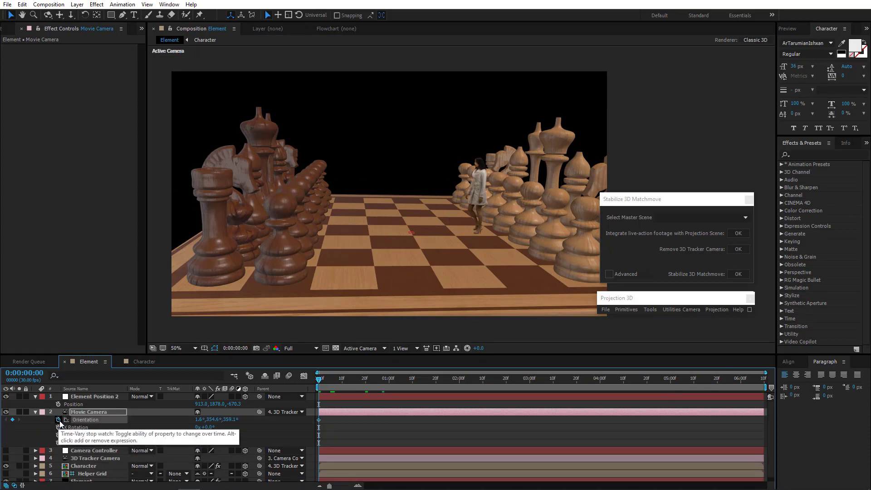
pyautogui.hotkey('alt', 'shift', 'p')
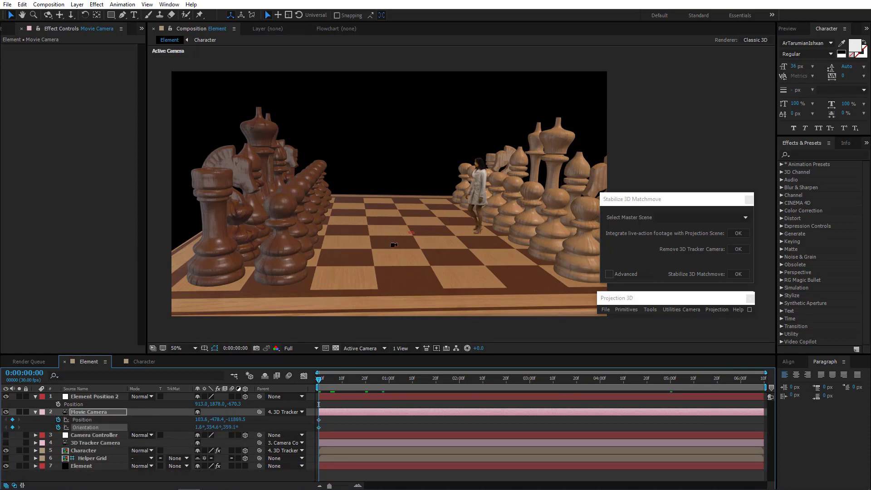
pyautogui.moveTo(394, 245); pyautogui.dragTo(393, 260)
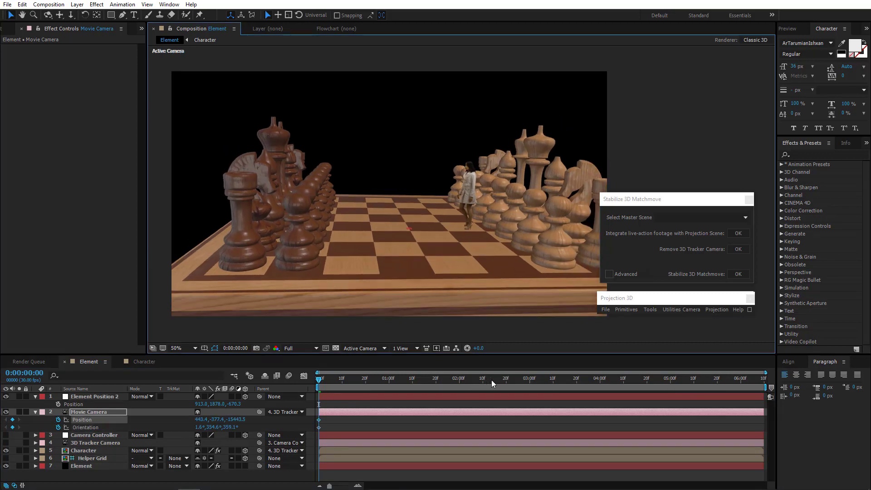
# At the last frame, orbit the Movie Camera to a low close view of the board, adding end keyframes.
pyautogui.moveTo(492, 379); pyautogui.dragTo(762, 379)
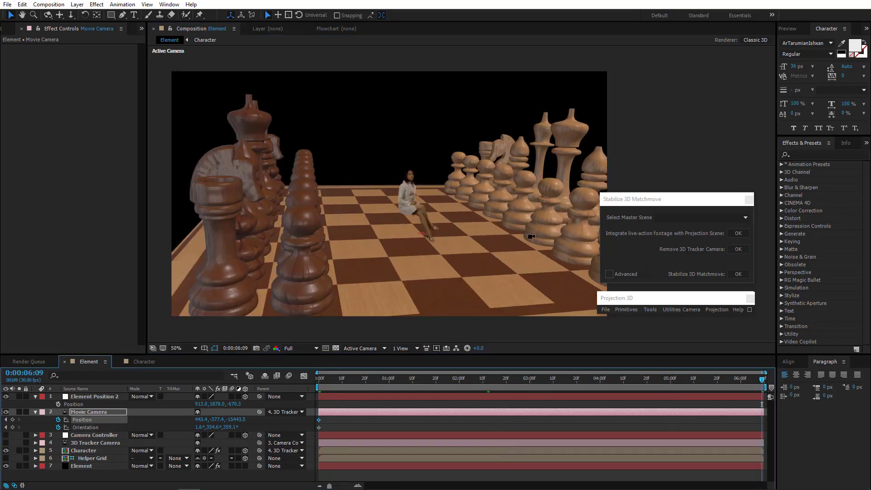
pyautogui.moveTo(531, 236); pyautogui.dragTo(365, 334)
pyautogui.moveTo(343, 379); pyautogui.dragTo(764, 384)
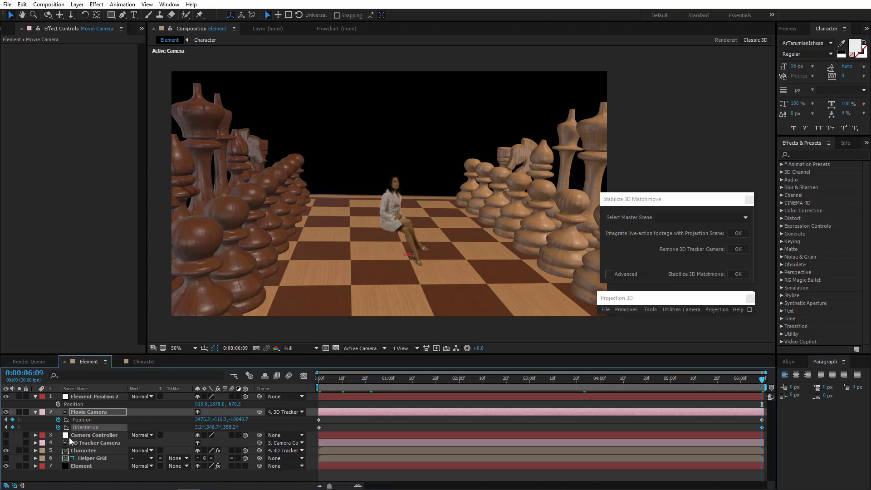
# Reveal the Movie Camera's Camera Options and set a Zoom keyframe at the first frame.
pyautogui.click(96, 412)
pyautogui.click(39, 416)
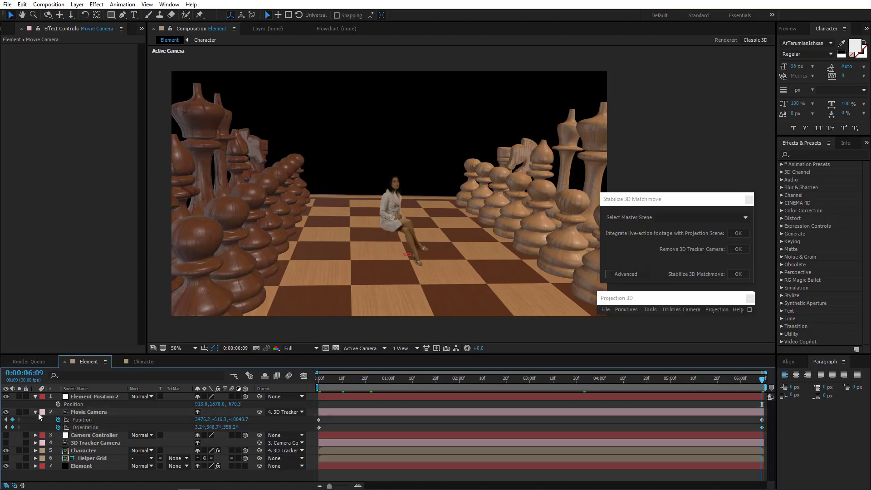
pyautogui.click(35, 412)
pyautogui.click(35, 412)
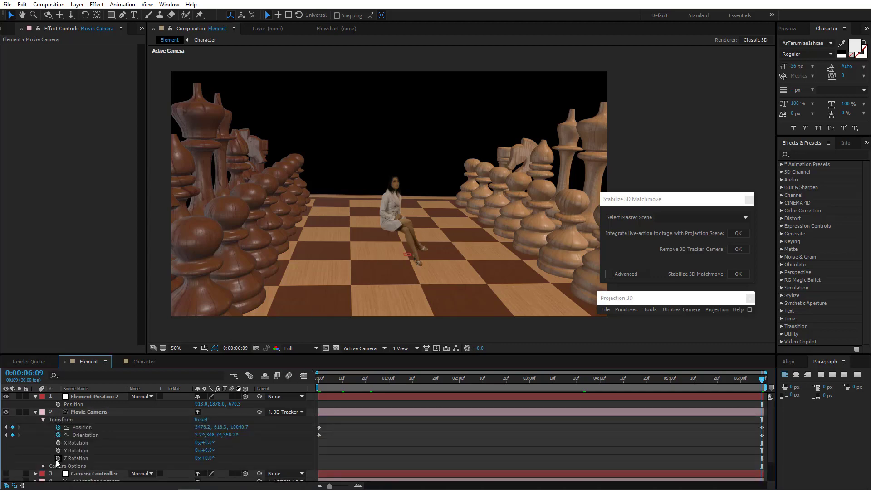
pyautogui.scroll(-3, 147, 456)
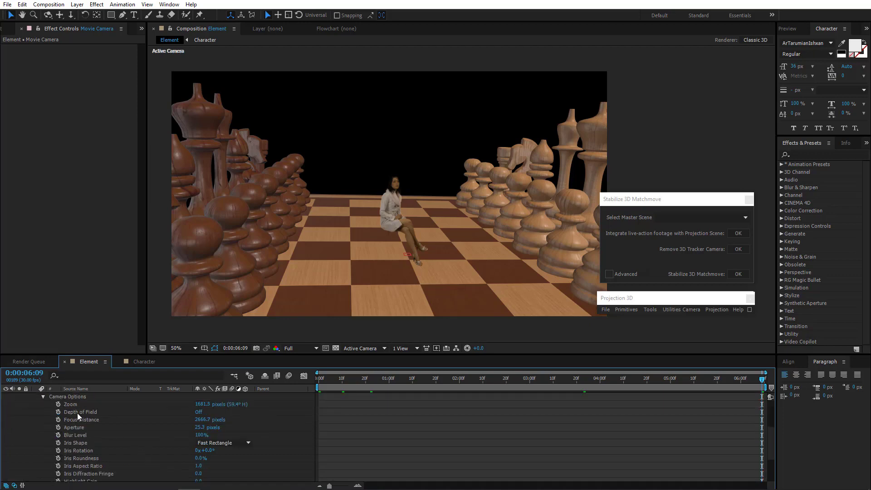
pyautogui.press('Home')
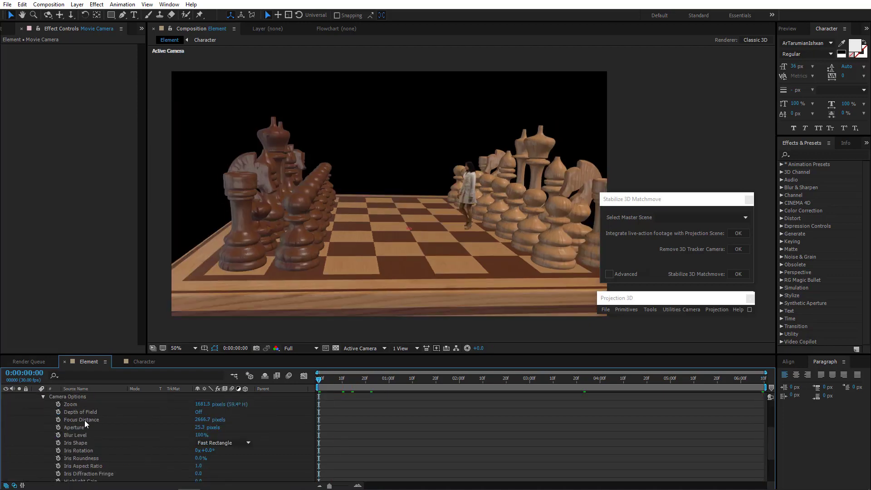
pyautogui.click(58, 404)
# At 4:03, change the Movie Camera's Zoom to 604.5 pixels, adding a keyframe.
pyautogui.moveTo(366, 380); pyautogui.dragTo(606, 386)
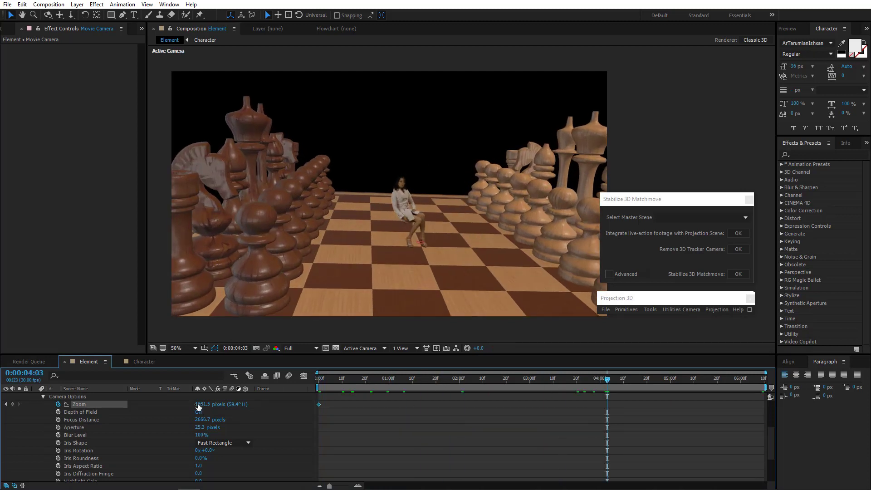
pyautogui.moveTo(199, 407); pyautogui.dragTo(109, 419)
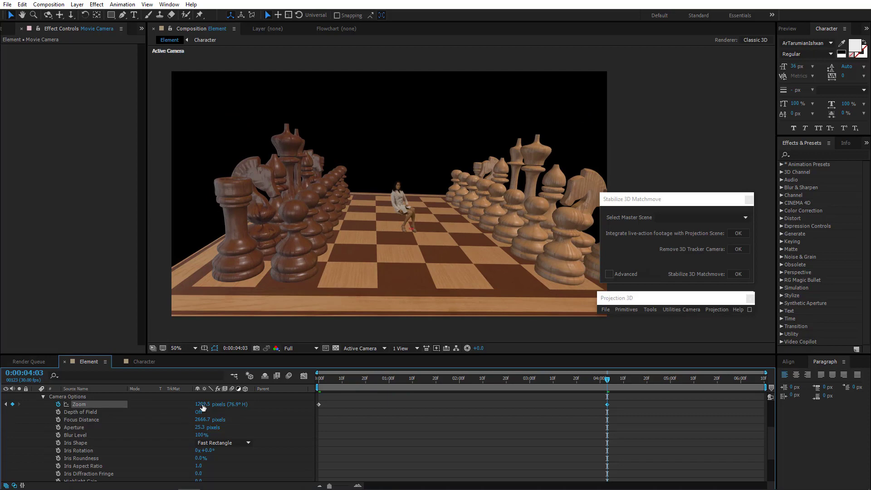
pyautogui.moveTo(202, 407); pyautogui.dragTo(247, 331)
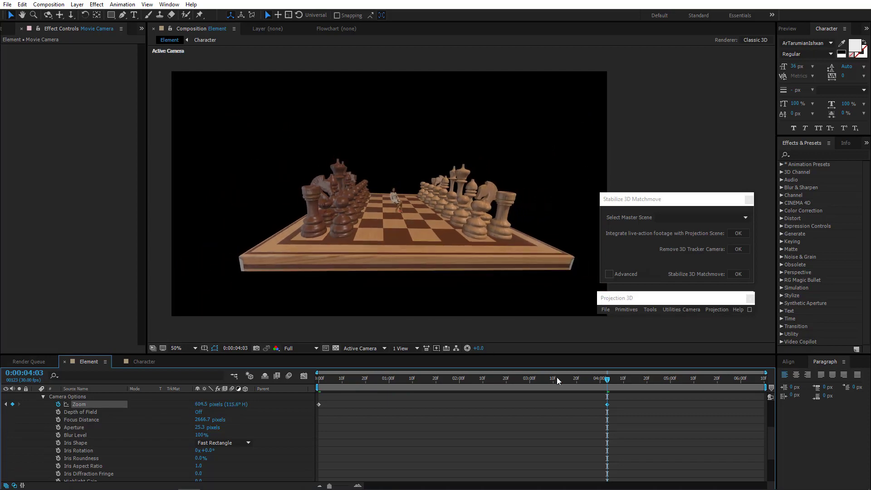
# Scrub through the Movie Camera animation and reveal only its keyframed properties.
pyautogui.moveTo(756, 381); pyautogui.dragTo(825, 385)
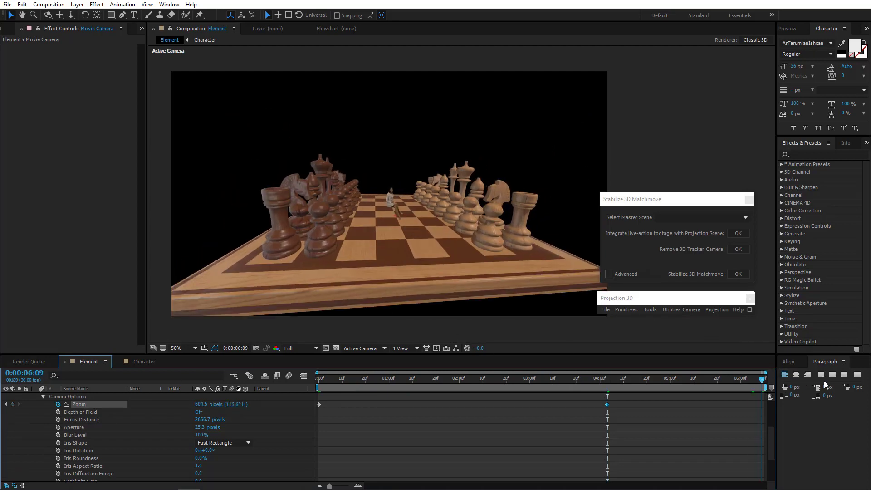
pyautogui.moveTo(405, 222); pyautogui.dragTo(431, 200)
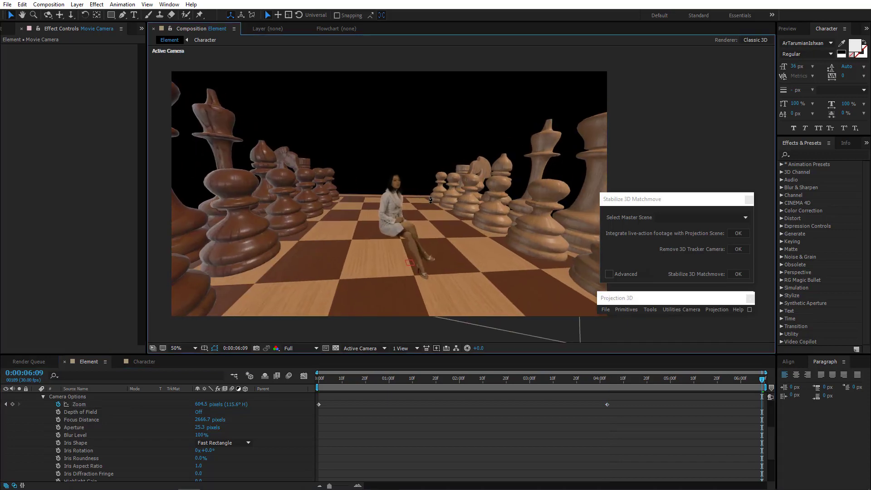
pyautogui.moveTo(518, 377); pyautogui.dragTo(271, 368)
pyautogui.scroll(3, 155, 412)
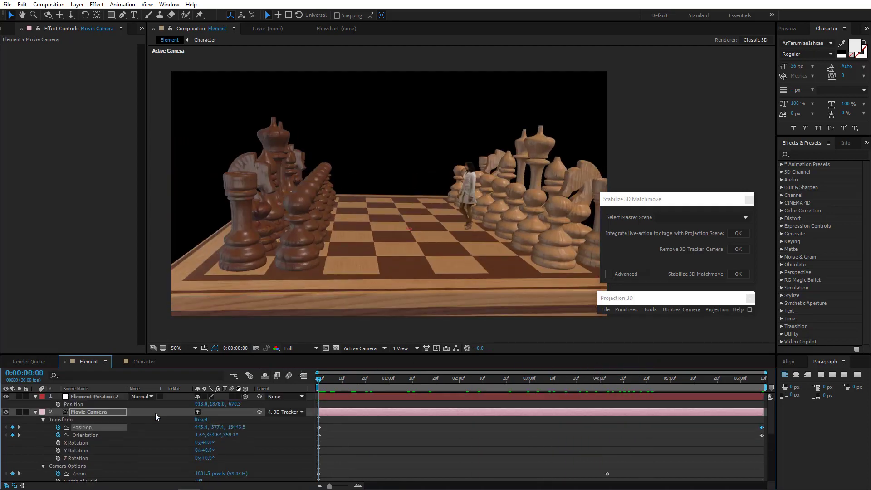
pyautogui.press('u')
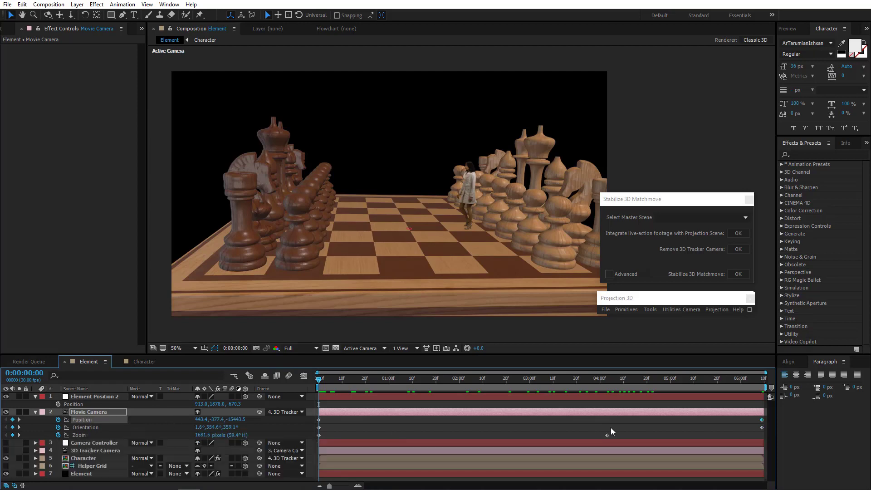
# At 4:03, set the Movie Camera's Zoom to 843.5 pixels and scrub to the end.
pyautogui.moveTo(334, 382); pyautogui.dragTo(607, 379)
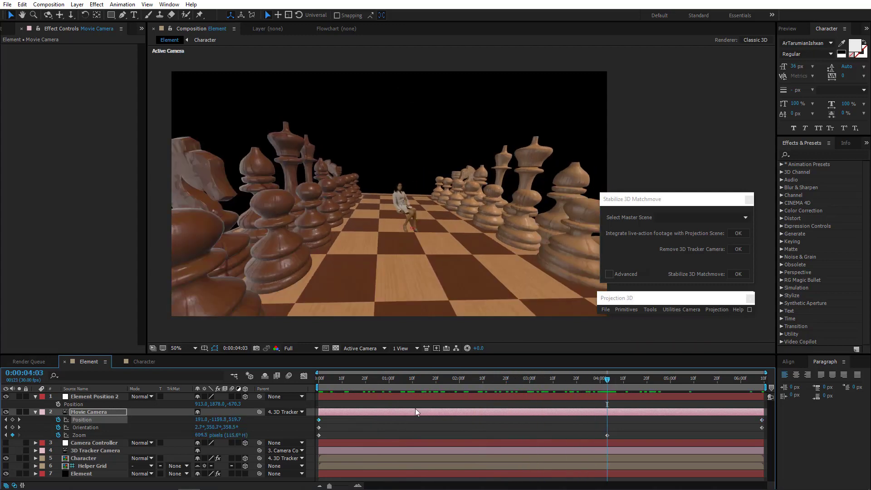
pyautogui.moveTo(199, 435); pyautogui.dragTo(299, 428)
pyautogui.moveTo(382, 379); pyautogui.dragTo(771, 380)
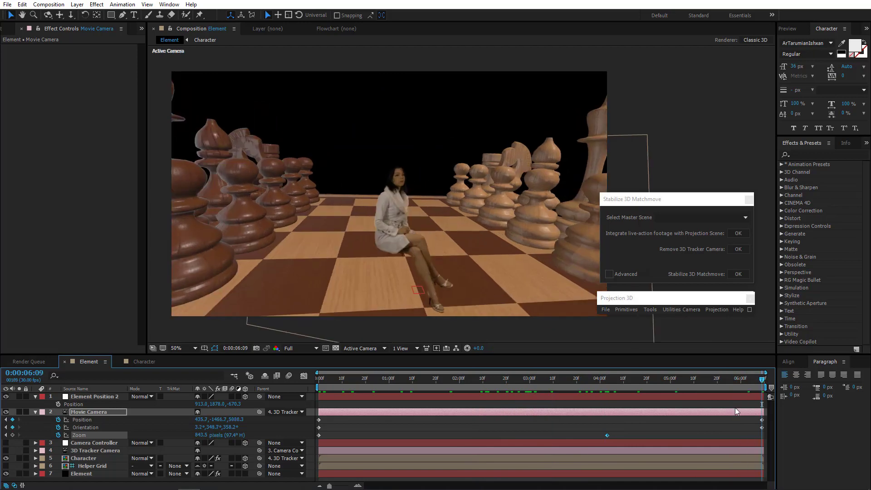
# Apply Easy Ease to the Zoom keyframe at 4:03 via Keyframe Assistant.
pyautogui.rightClick(608, 434)
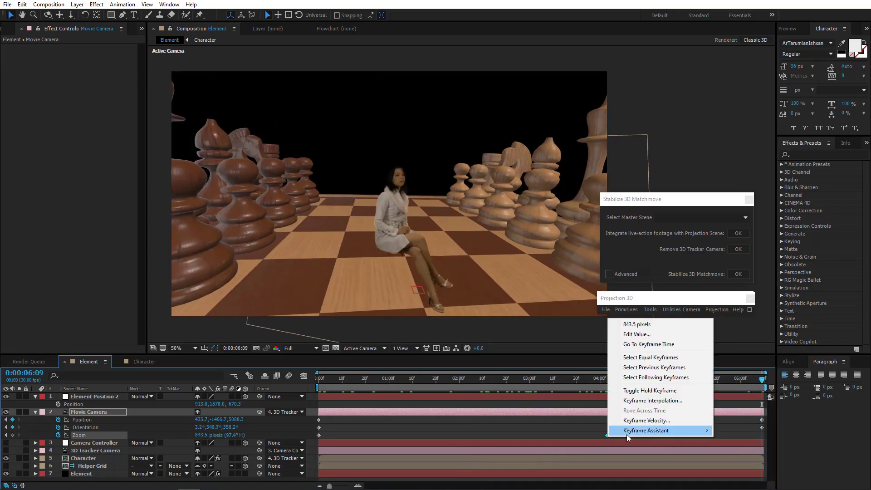
pyautogui.moveTo(629, 433)
pyautogui.click(739, 370)
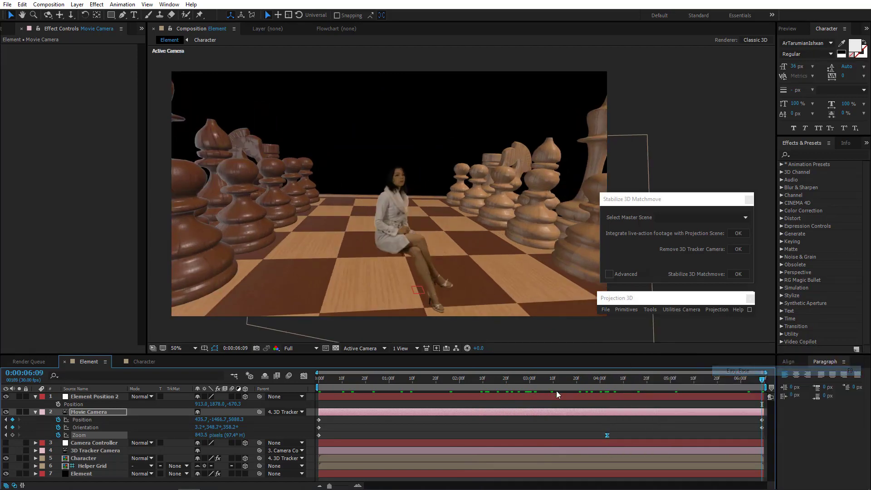
# At the first frame, orbit the Movie Camera to adjust its starting view of the board.
pyautogui.moveTo(400, 383); pyautogui.dragTo(318, 381)
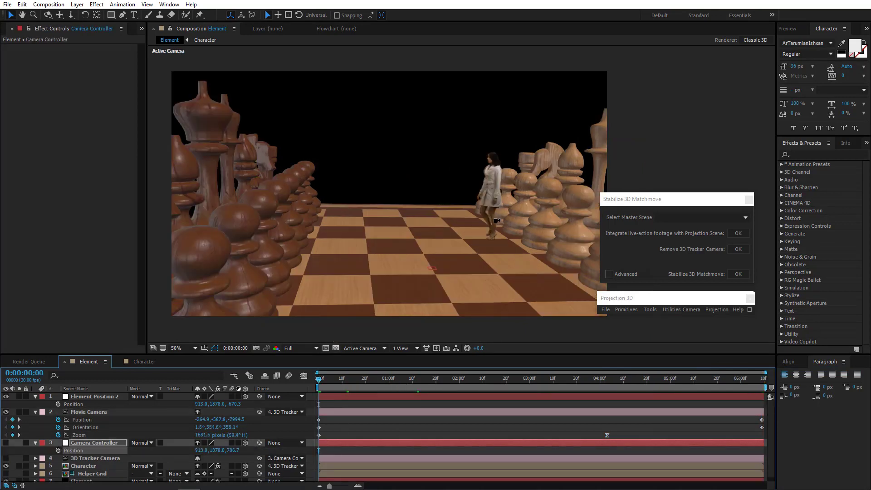
pyautogui.moveTo(431, 216); pyautogui.dragTo(379, 254)
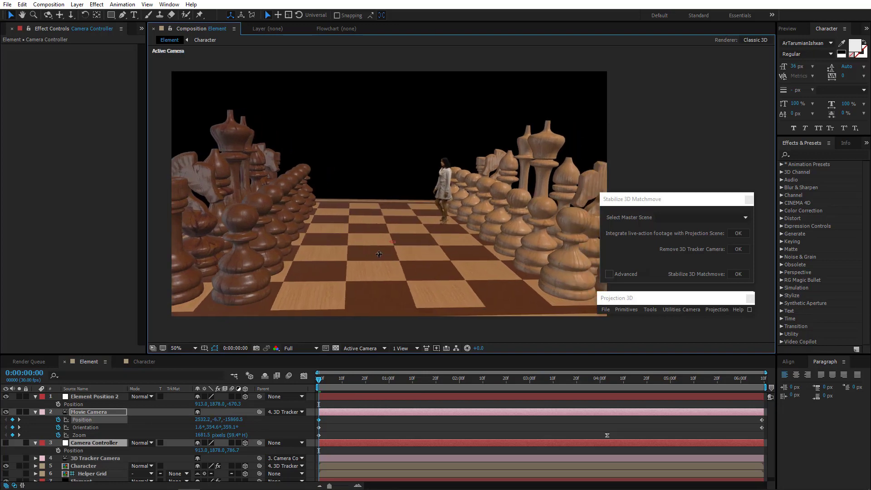
pyautogui.click(439, 402)
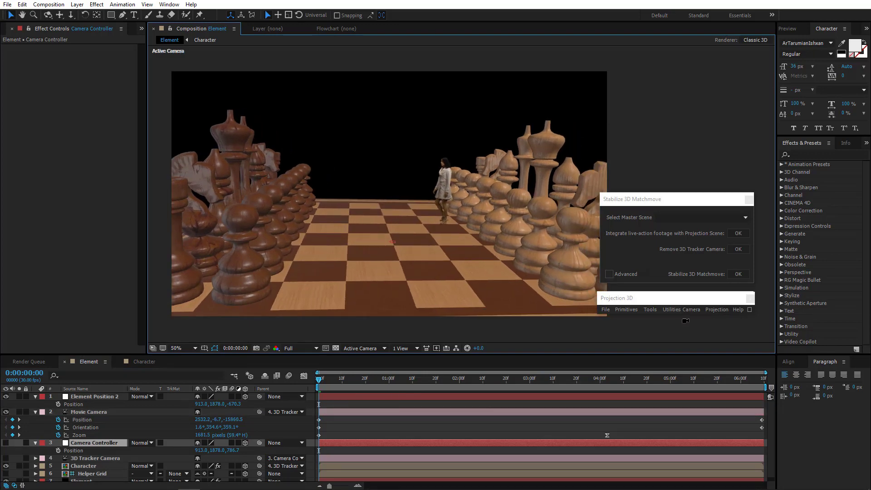
# Preview the camera move and readjust the Movie Camera's Zoom at the 4:03 keyframe.
pyautogui.press('space')
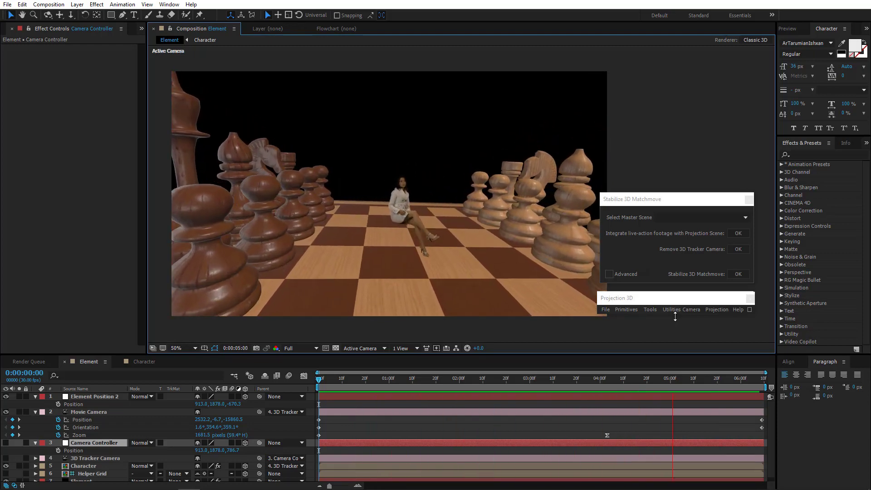
pyautogui.click(609, 379)
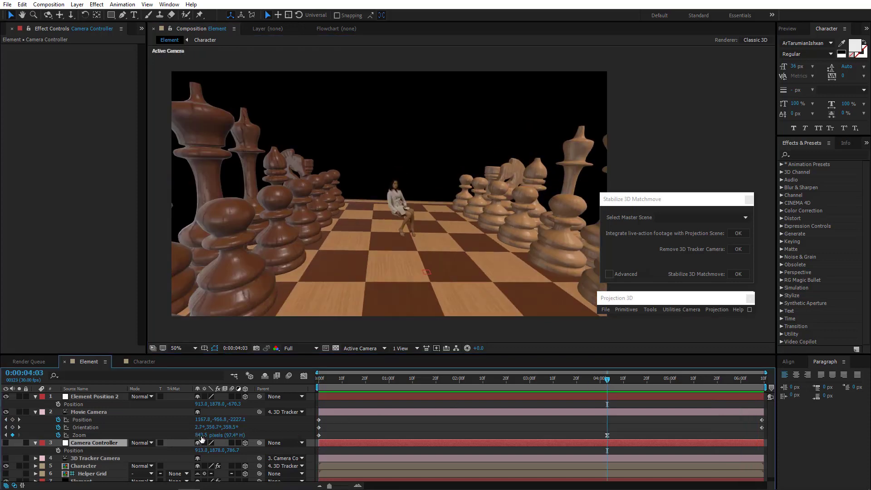
pyautogui.moveTo(202, 439); pyautogui.dragTo(150, 439)
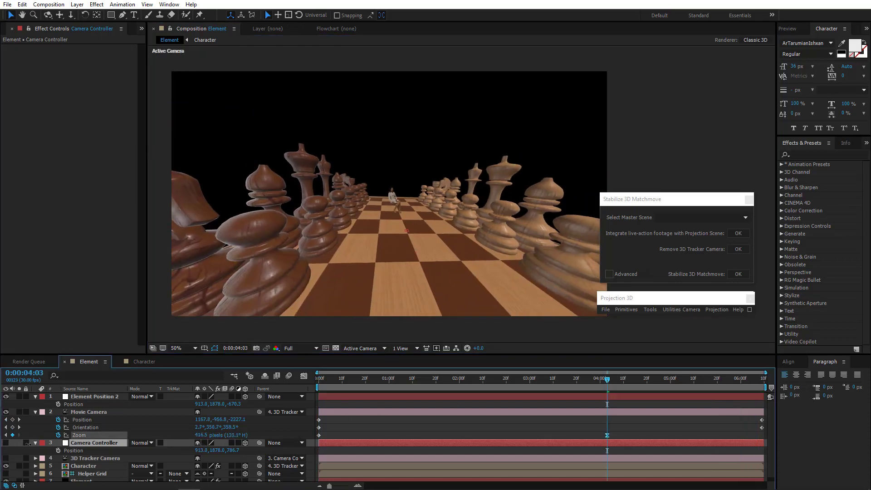
pyautogui.moveTo(27, 443); pyautogui.dragTo(83, 436)
pyautogui.moveTo(369, 380); pyautogui.dragTo(488, 388)
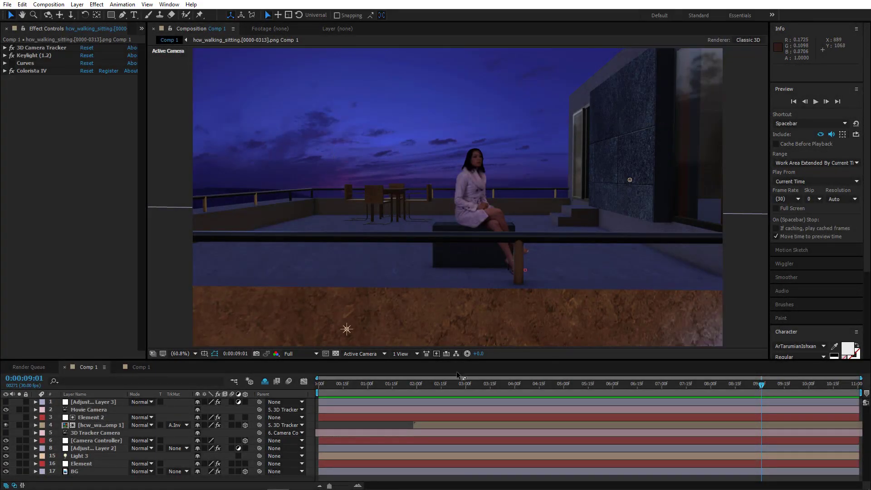
# In the final Comp 1 composite, return to the start and play the preview.
pyautogui.moveTo(807, 388); pyautogui.dragTo(275, 417)
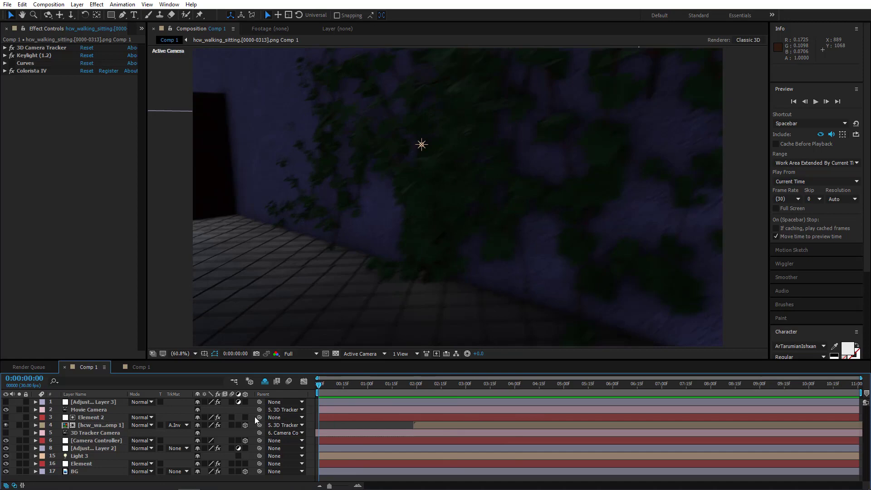
pyautogui.moveTo(256, 418); pyautogui.dragTo(177, 376)
pyautogui.click(816, 101)
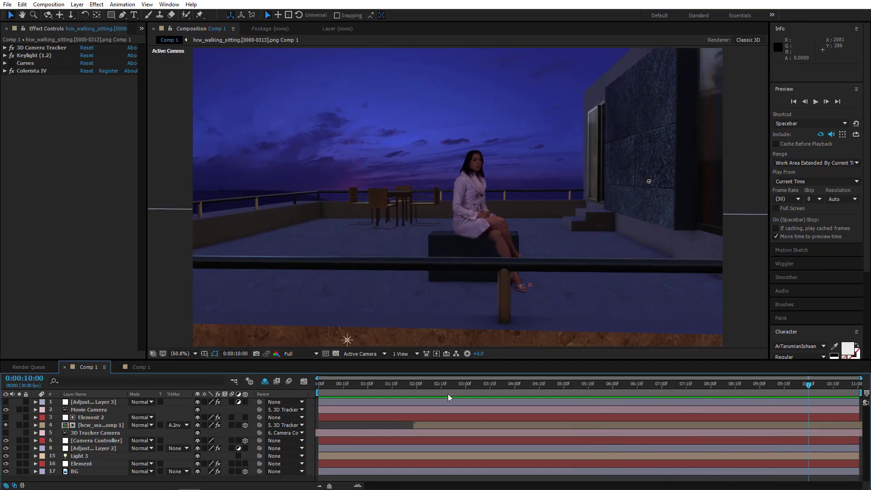
# Switch to the green-screen tracking comp and scrub through its footage.
pyautogui.click(141, 367)
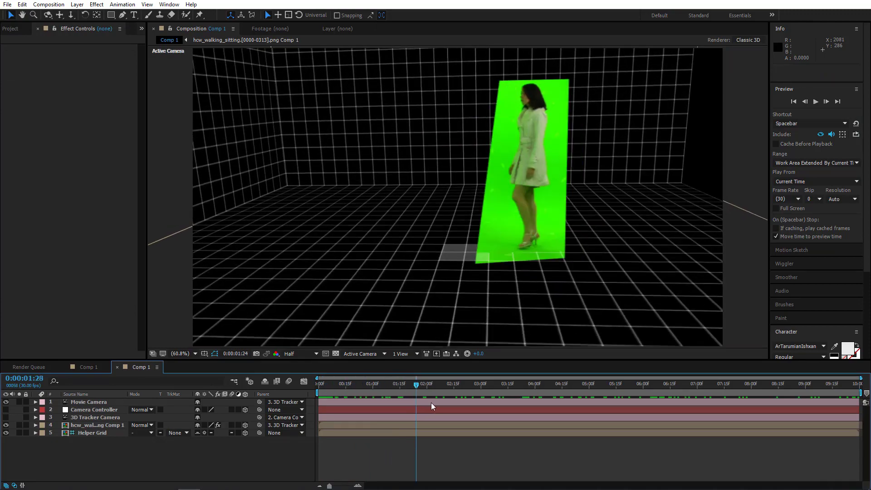
pyautogui.moveTo(478, 406); pyautogui.dragTo(857, 406)
pyautogui.moveTo(713, 356); pyautogui.dragTo(233, 368)
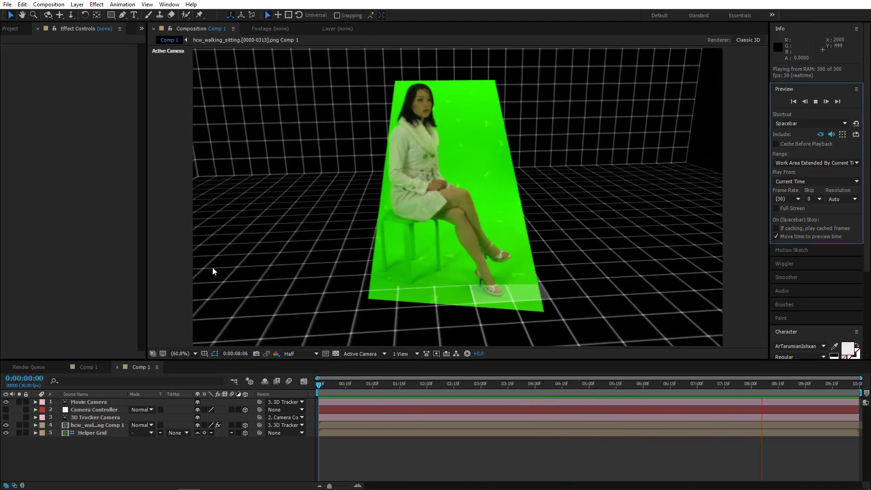
# Return to the final composite, rewind and play the preview again.
pyautogui.click(89, 370)
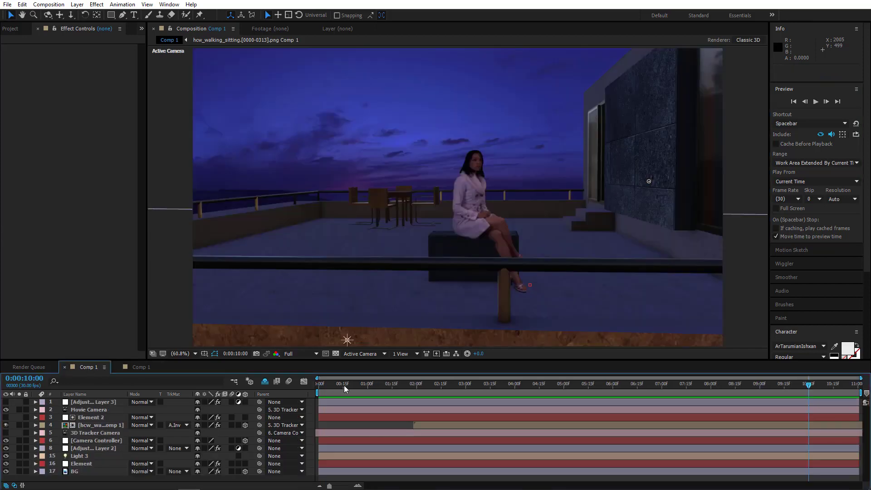
pyautogui.moveTo(353, 387); pyautogui.dragTo(288, 392)
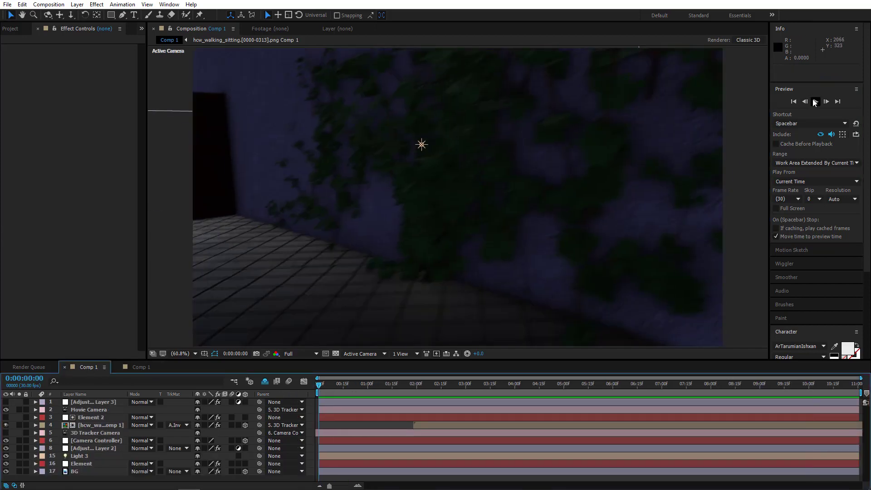
pyautogui.click(815, 102)
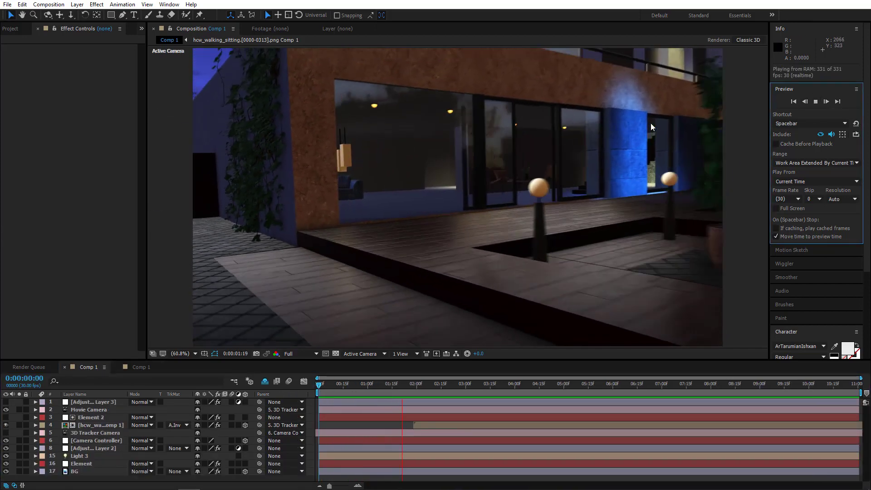